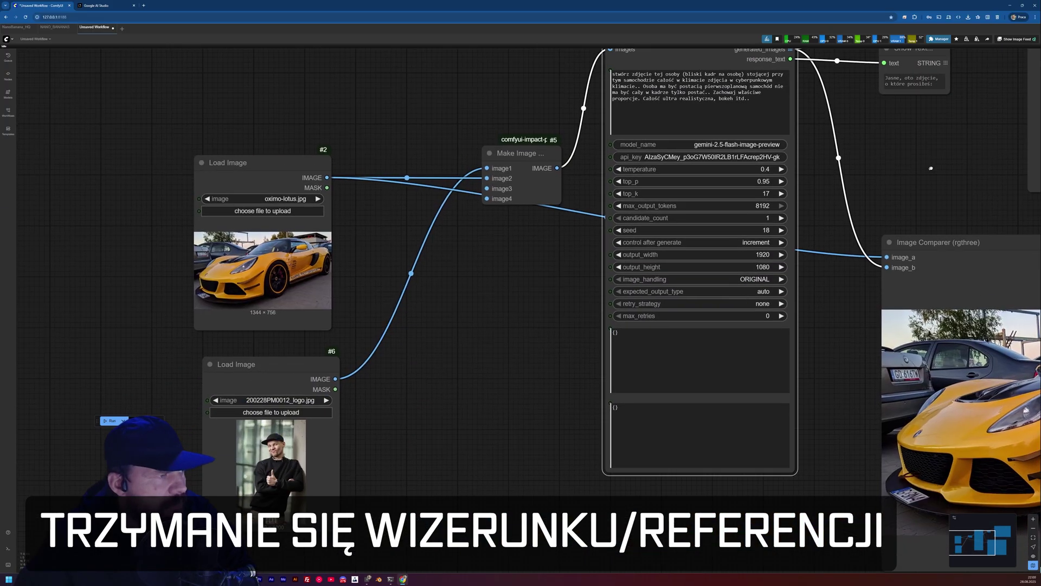
- Examine the car and portrait reference images and the headphone product photo produced in the Save Image node
{"action": "left_click_drag", "start_coordinate": [310, 488], "coordinate": [501, 402]}
{"action": "scroll", "coordinate": [501, 402], "scroll_direction": "up", "scroll_amount": 10}
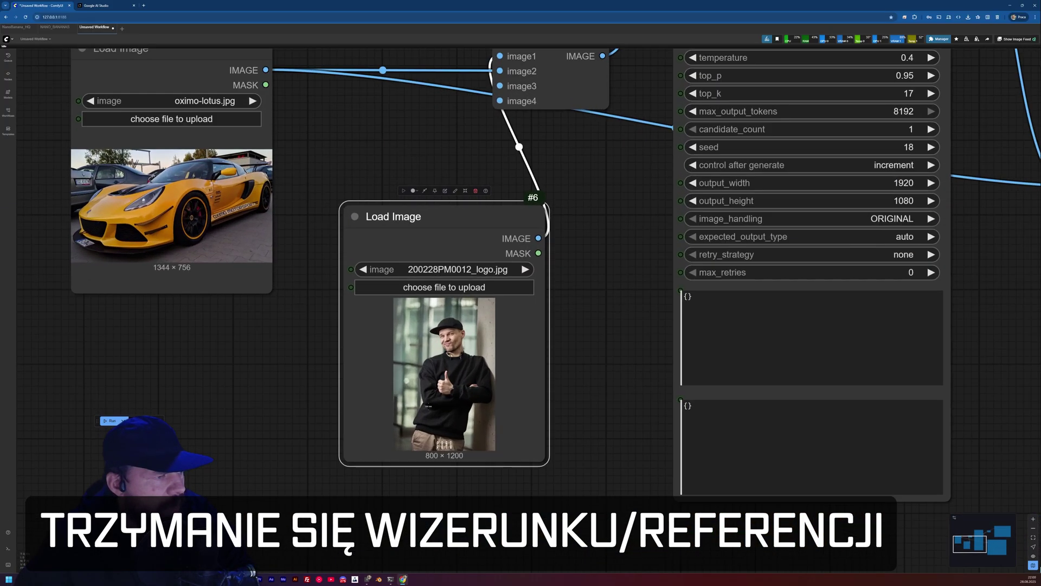
{"action": "left_click_drag", "start_coordinate": [112, 237], "coordinate": [709, 530]}
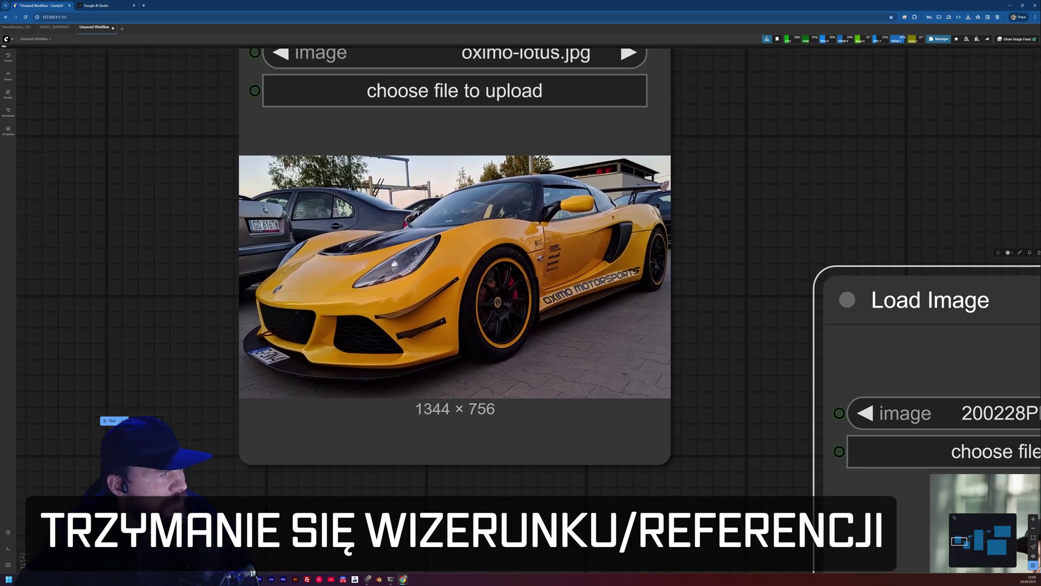
{"action": "left_click_drag", "start_coordinate": [909, 385], "coordinate": [467, 357]}
{"action": "left_click_drag", "start_coordinate": [922, 325], "coordinate": [467, 357]}
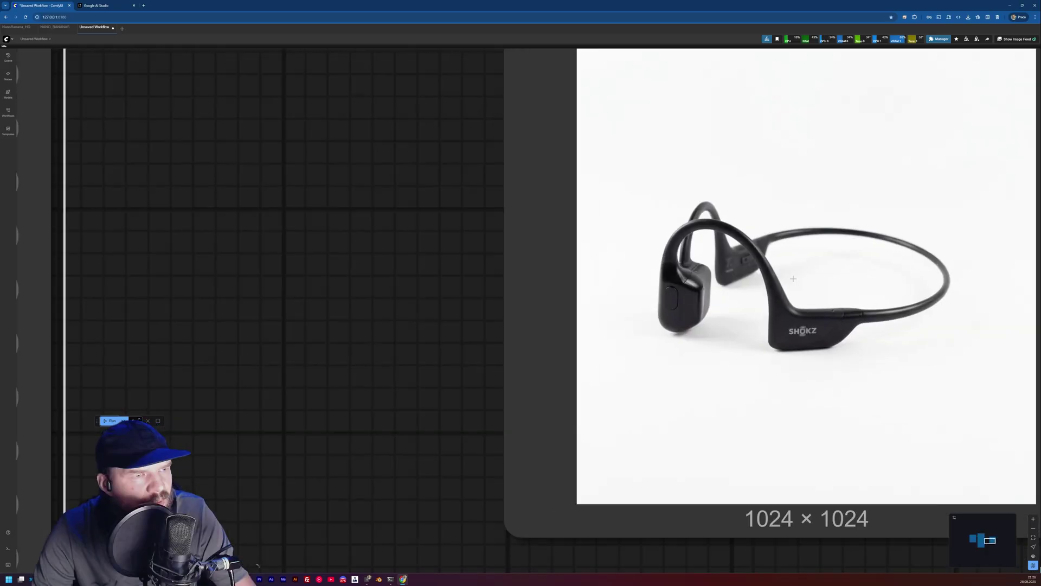
{"action": "scroll", "coordinate": [796, 278], "scroll_direction": "up", "scroll_amount": 1}
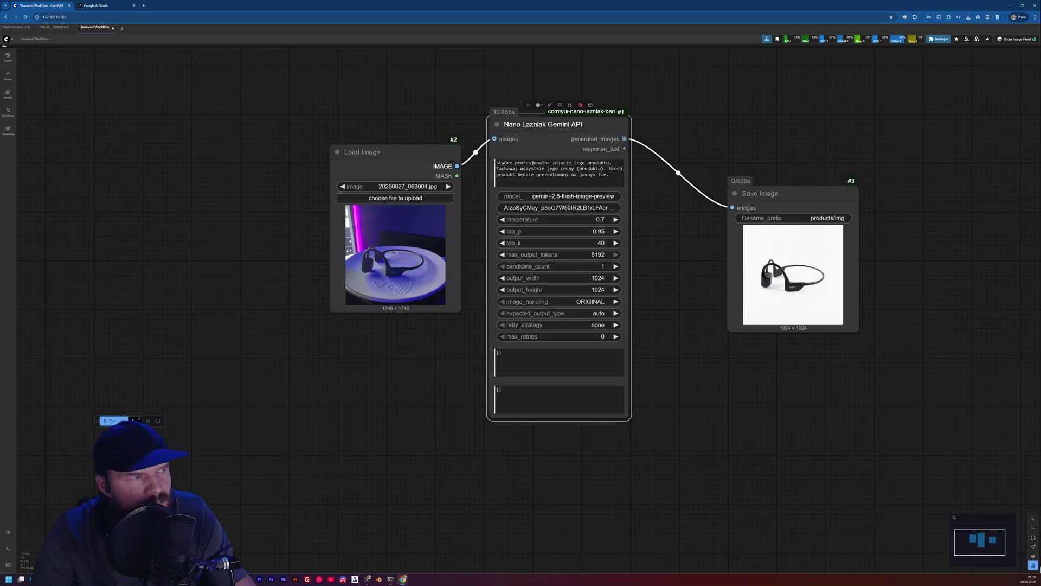
{"action": "scroll", "coordinate": [552, 290], "scroll_direction": "up", "scroll_amount": 5}
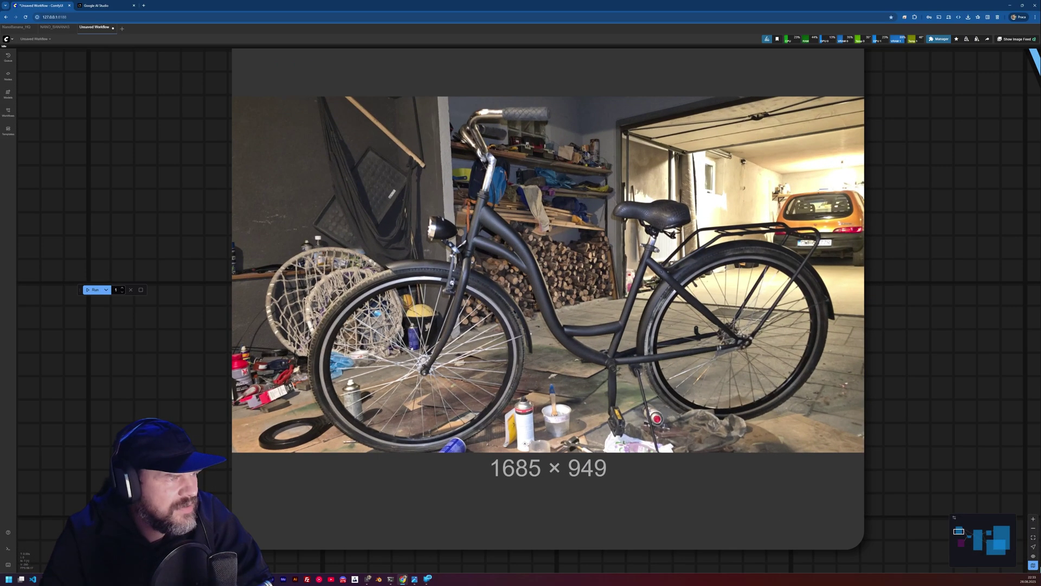
- Examine the source photo of the bicycle in the garage and its generated version in the Save Image node
{"action": "scroll", "coordinate": [541, 286], "scroll_direction": "up", "scroll_amount": 1}
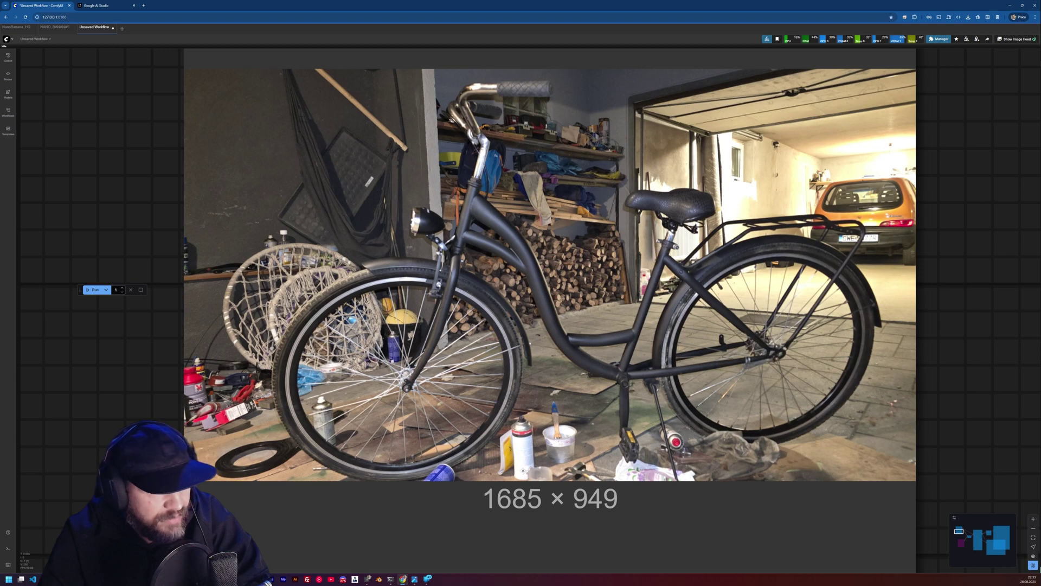
{"action": "scroll", "coordinate": [428, 293], "scroll_direction": "down", "scroll_amount": 4}
{"action": "scroll", "coordinate": [431, 307], "scroll_direction": "up", "scroll_amount": 4}
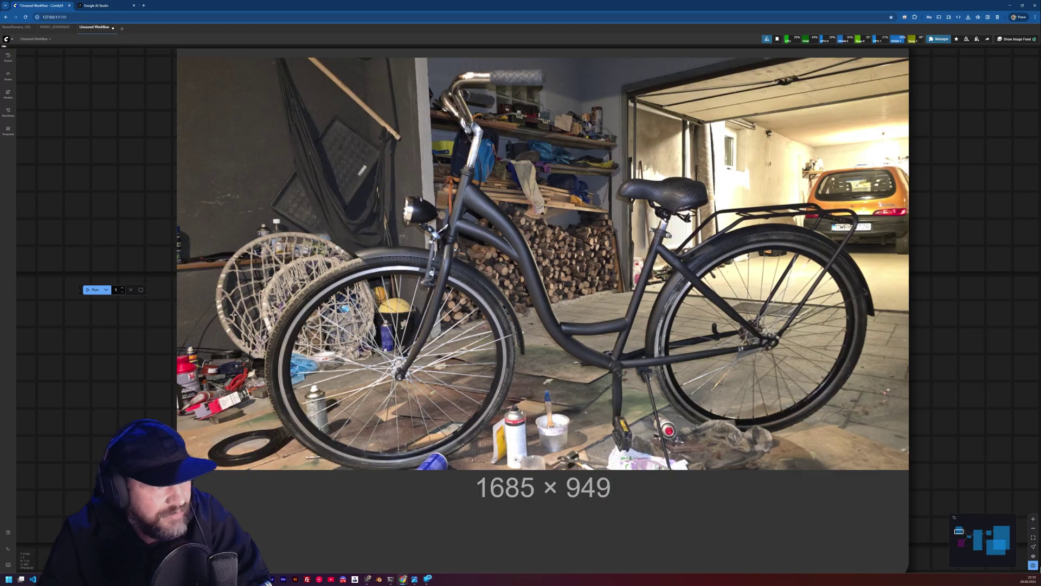
{"action": "scroll", "coordinate": [266, 288], "scroll_direction": "down", "scroll_amount": 15}
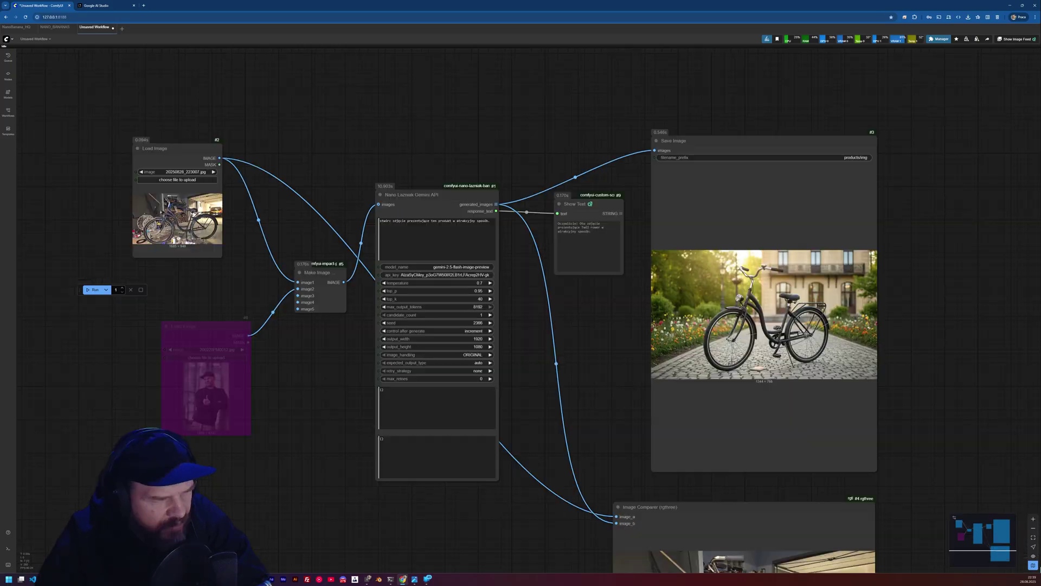
{"action": "scroll", "coordinate": [767, 314], "scroll_direction": "up", "scroll_amount": 5}
{"action": "scroll", "coordinate": [767, 314], "scroll_direction": "up", "scroll_amount": 8}
{"action": "scroll", "coordinate": [249, 291], "scroll_direction": "down", "scroll_amount": 4}
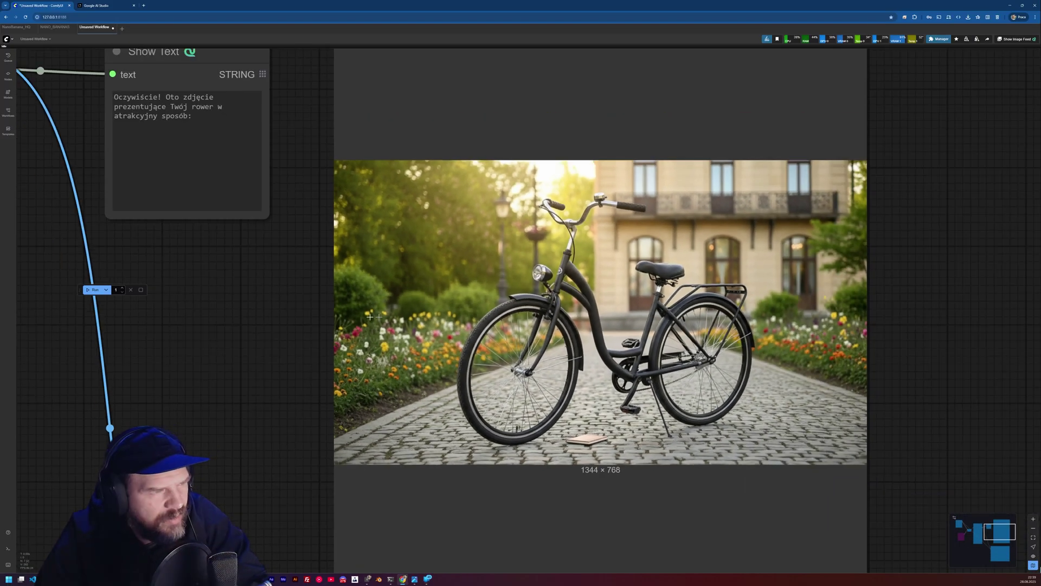
{"action": "scroll", "coordinate": [569, 292], "scroll_direction": "up", "scroll_amount": 3}
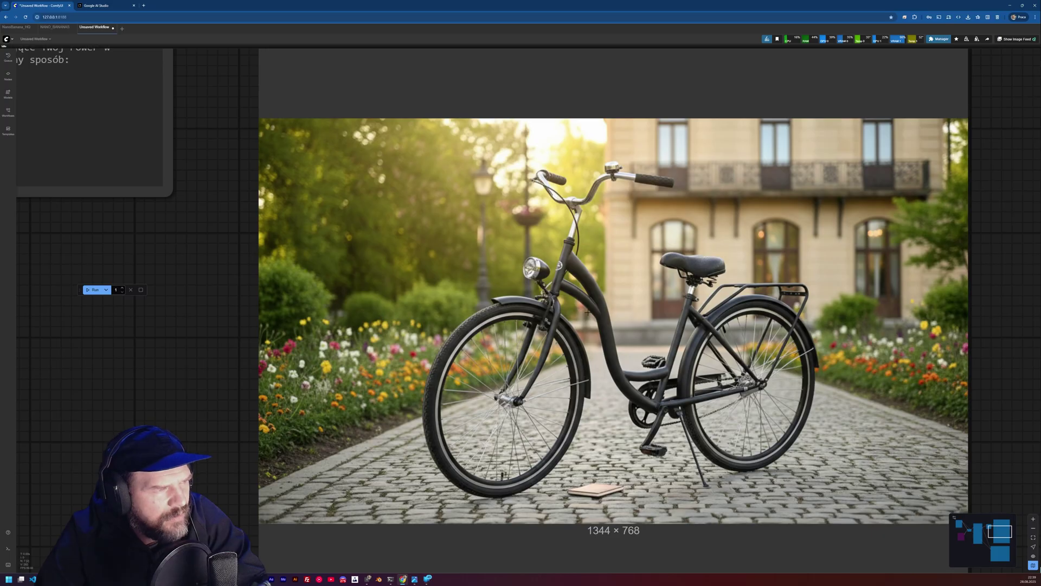
{"action": "scroll", "coordinate": [686, 321], "scroll_direction": "down", "scroll_amount": 1}
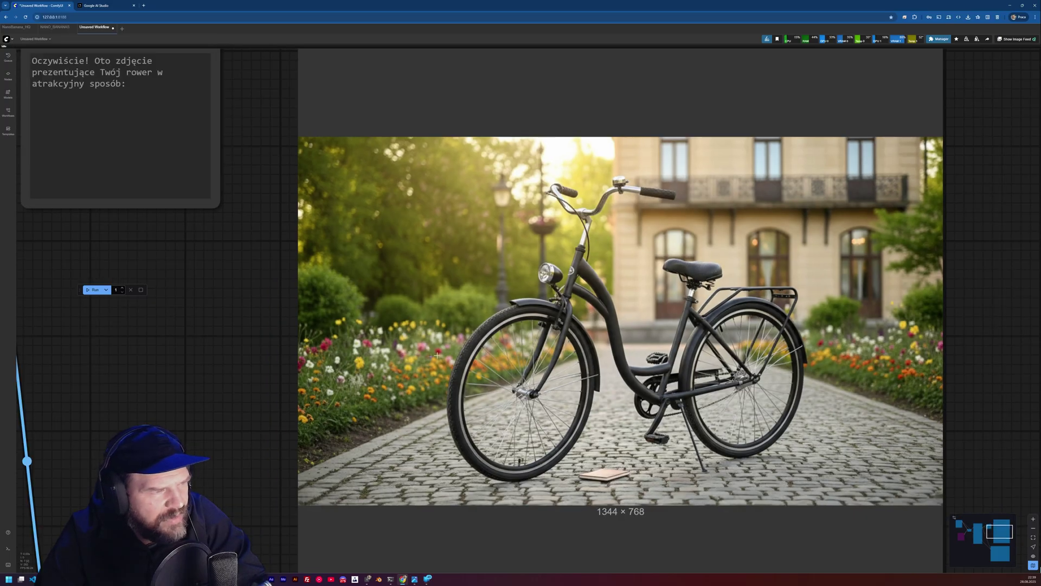
- Run the workflow to generate another image of the bicycle
{"action": "left_click_drag", "start_coordinate": [222, 391], "coordinate": [268, 387]}
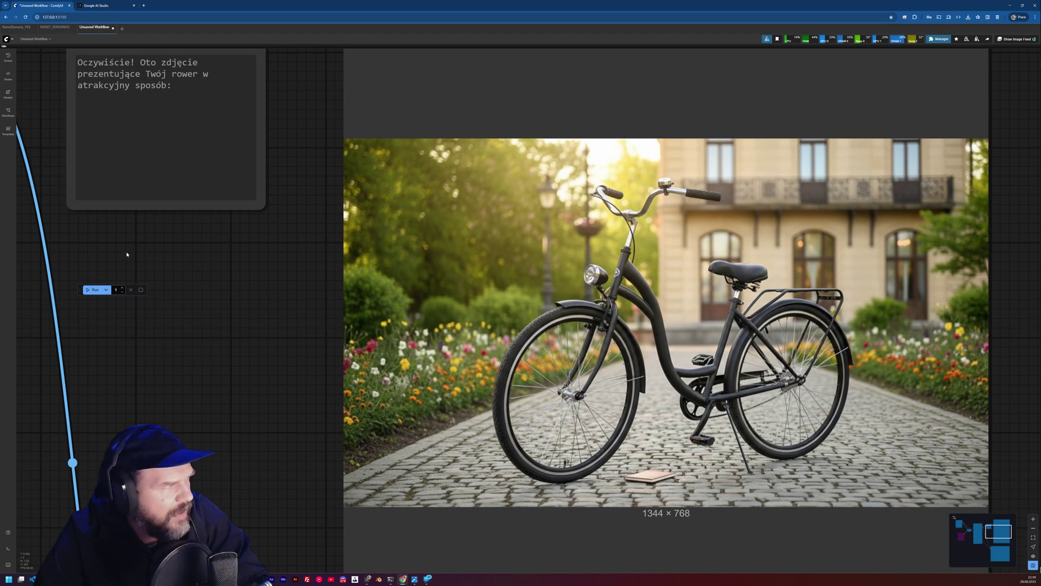
{"action": "left_click_drag", "start_coordinate": [127, 255], "coordinate": [183, 219]}
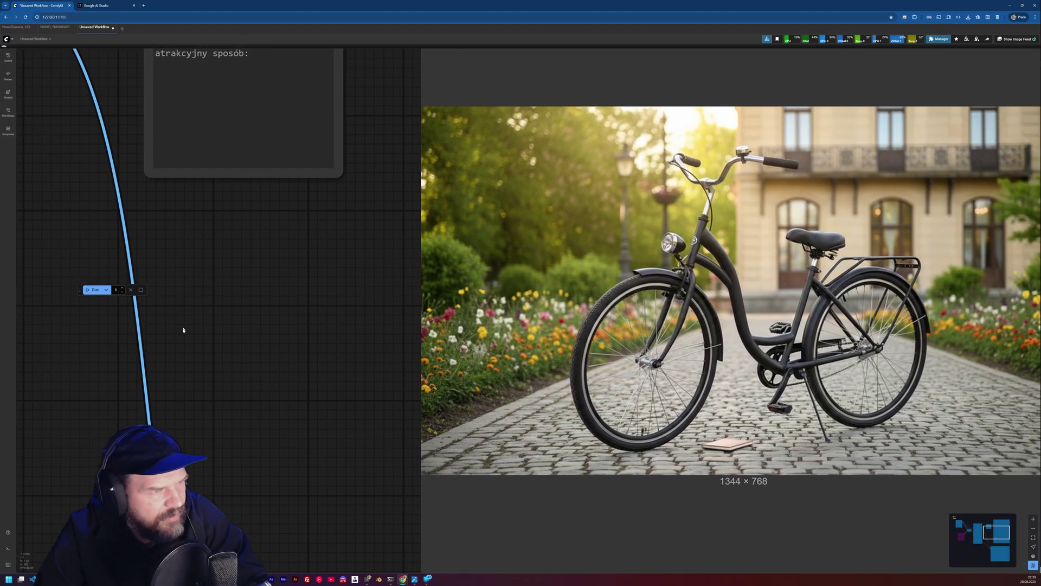
{"action": "left_click", "coordinate": [91, 290]}
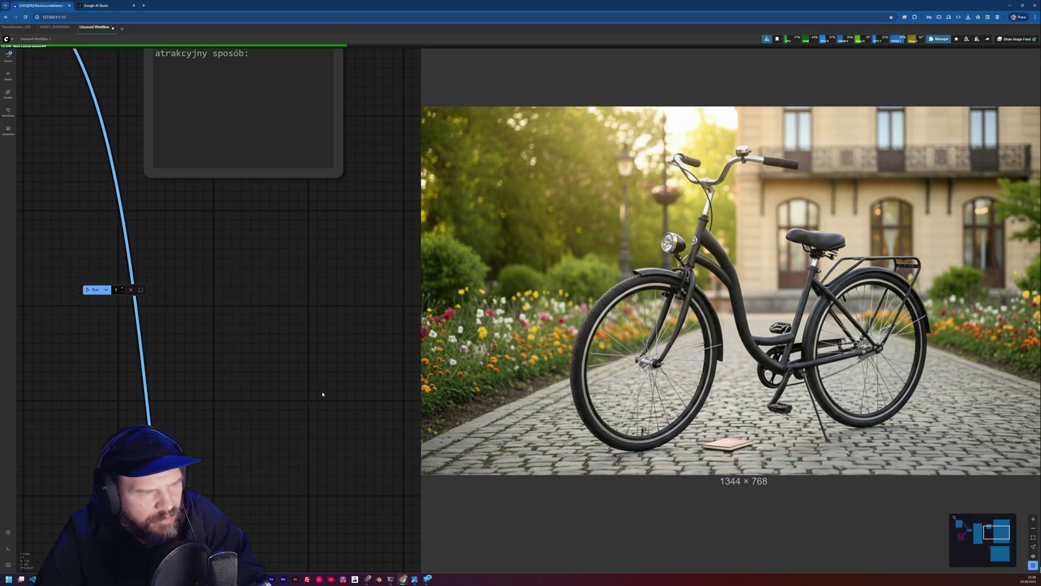
{"action": "left_click_drag", "start_coordinate": [346, 338], "coordinate": [263, 314]}
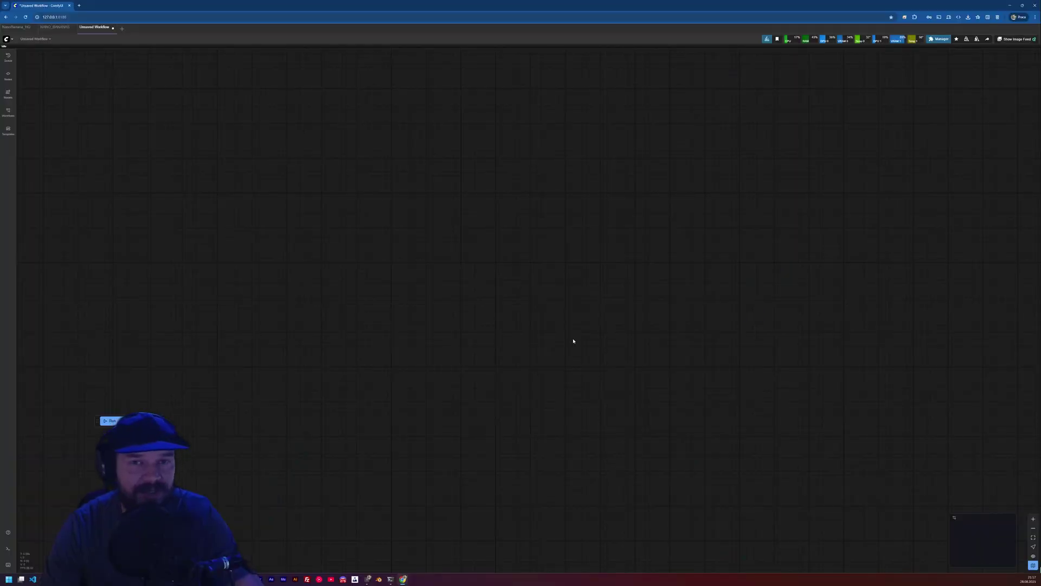
- Search the node library for "nano" and add the Nano Lazniak Gemini API node to the empty workflow
{"action": "double_click", "coordinate": [536, 229]}
{"action": "type", "text": "nano"}
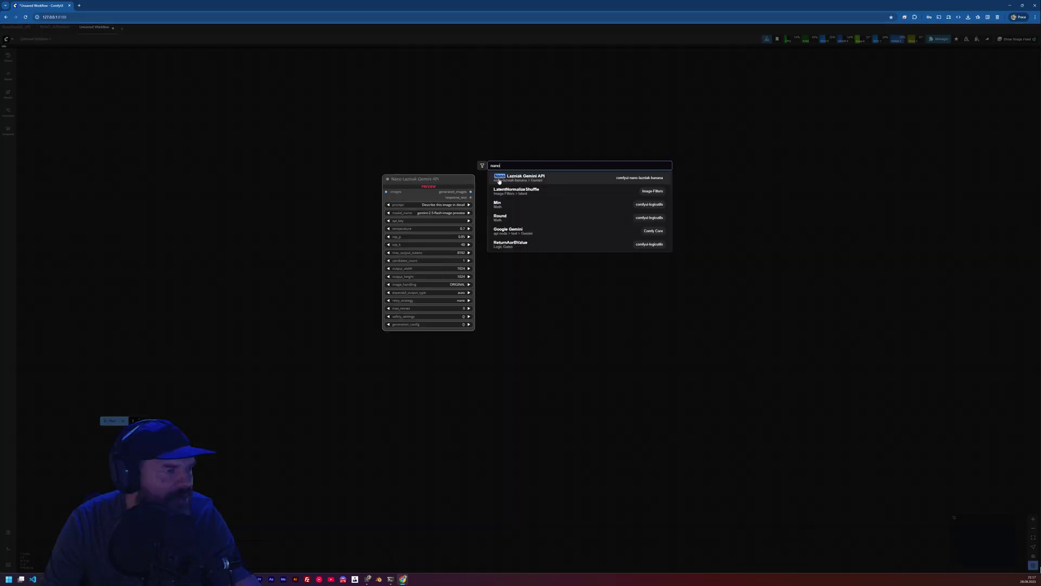
{"action": "left_click", "coordinate": [545, 179]}
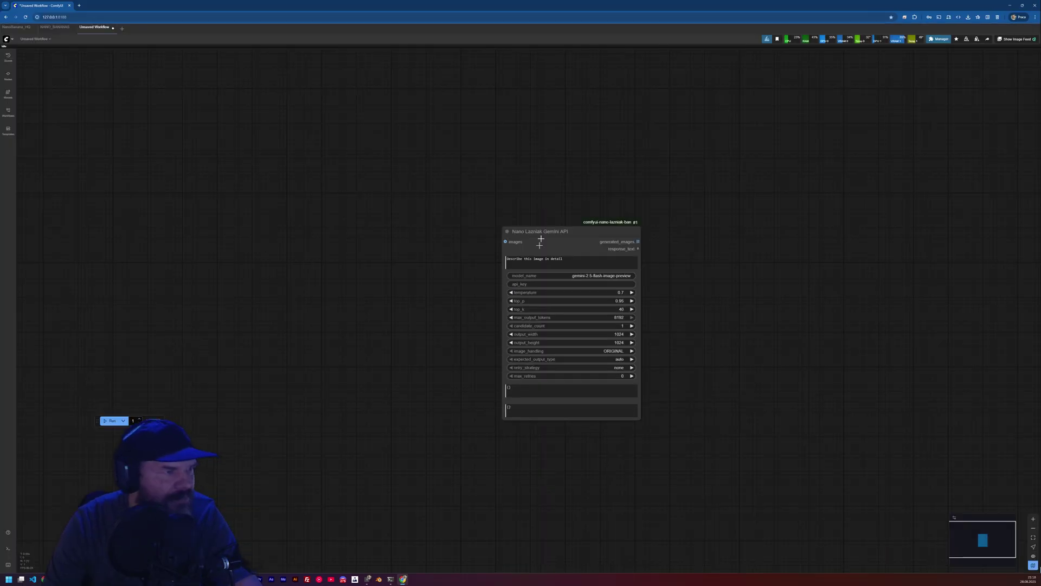
- Search for Google AI Studio in a separate browser tab and open its API keys page
{"action": "left_click", "coordinate": [609, 281]}
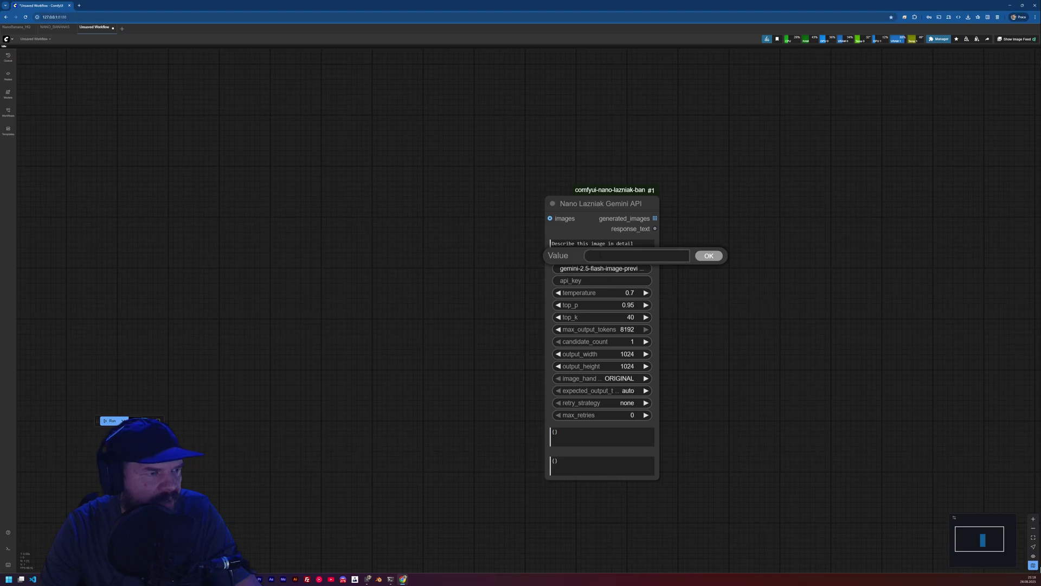
{"action": "left_click", "coordinate": [80, 6]}
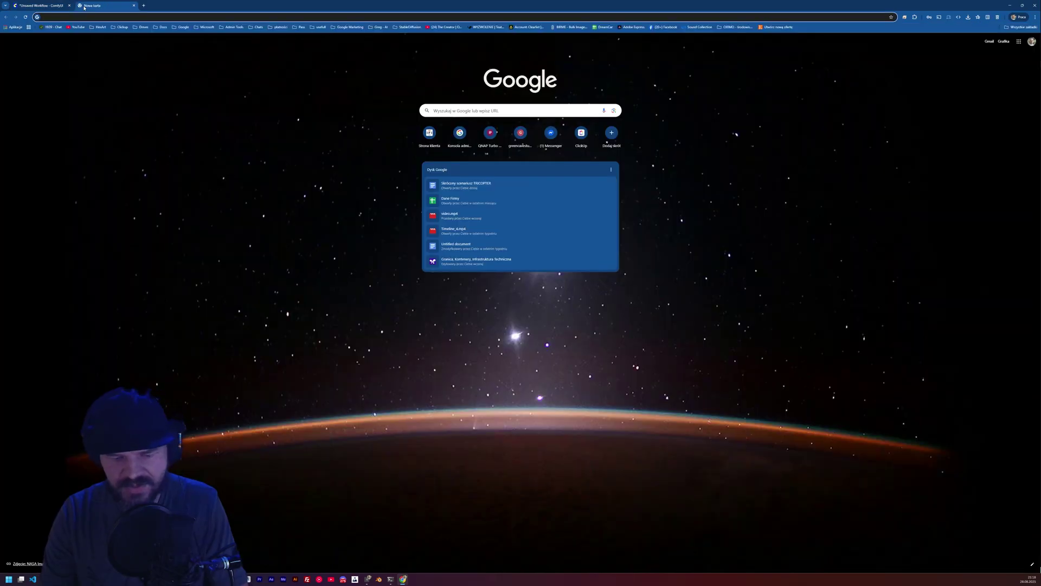
{"action": "type", "text": "google I STUDIO"}
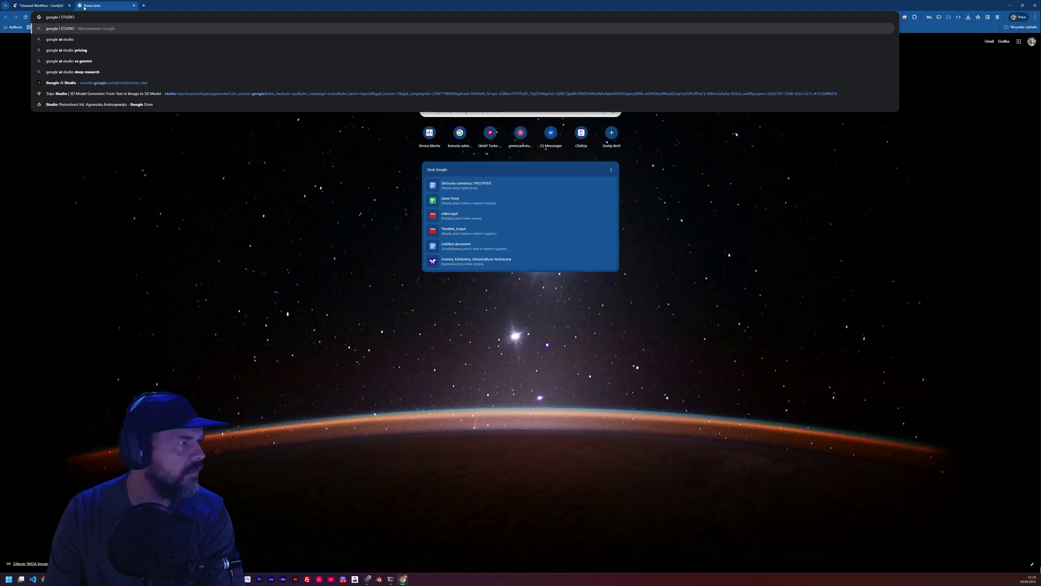
{"action": "left_click", "coordinate": [68, 40]}
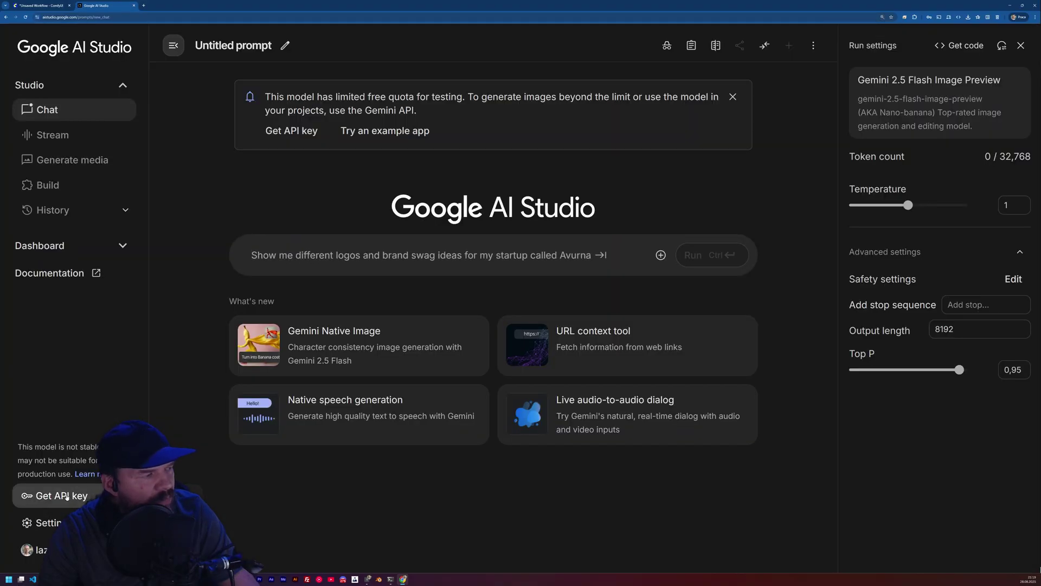
{"action": "left_click", "coordinate": [65, 498]}
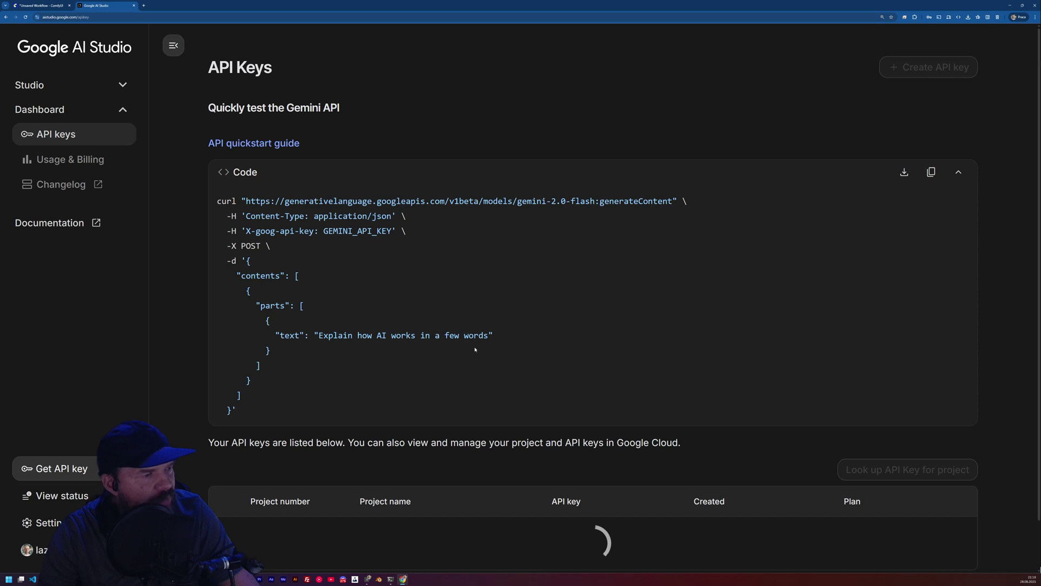
- Copy the existing API key of the LLM-editor project and close the key window
{"action": "scroll", "coordinate": [689, 510], "scroll_direction": "down", "scroll_amount": 1}
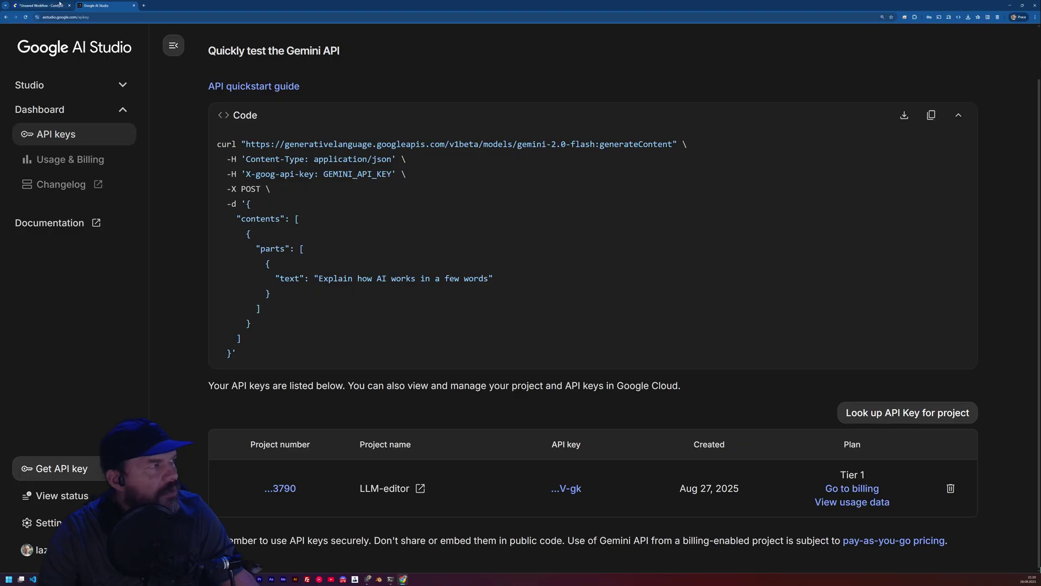
{"action": "left_click", "coordinate": [565, 491]}
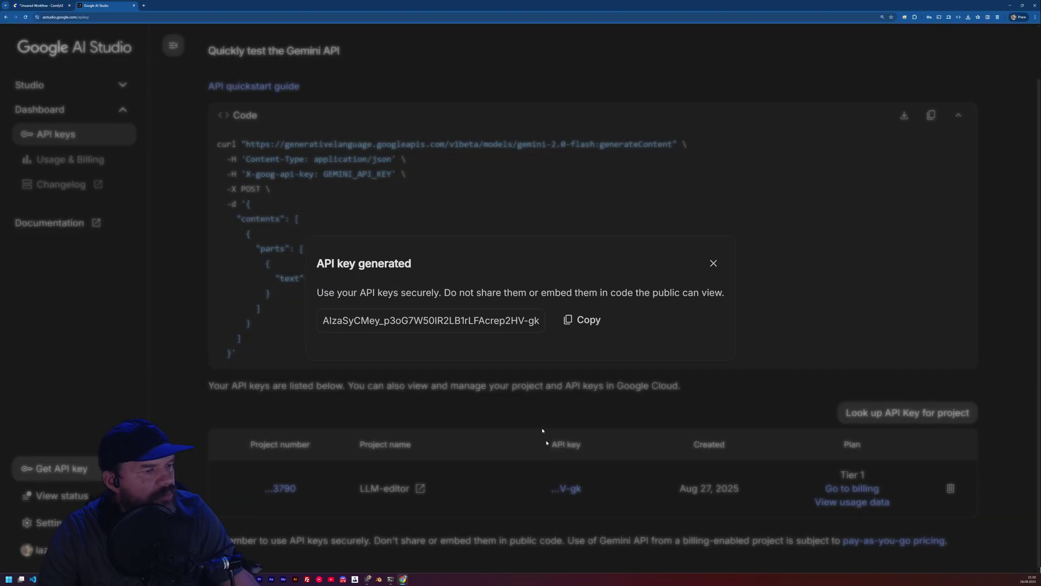
{"action": "left_click", "coordinate": [581, 320]}
{"action": "left_click", "coordinate": [712, 263]}
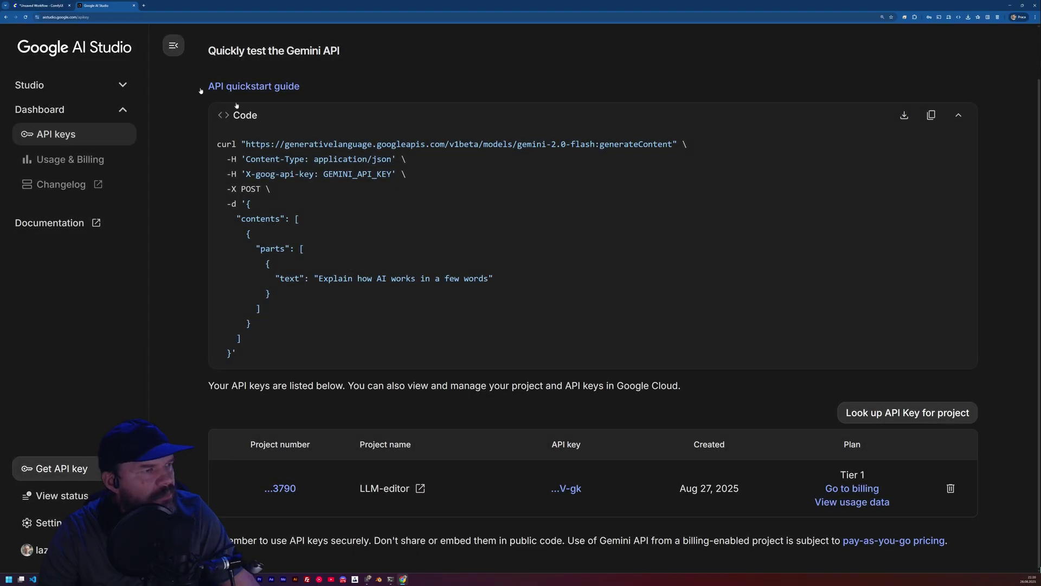
- Switch back to ComfyUI and paste the API key into the Gemini node's api_key field
{"action": "left_click", "coordinate": [41, 5]}
{"action": "left_click", "coordinate": [604, 281]}
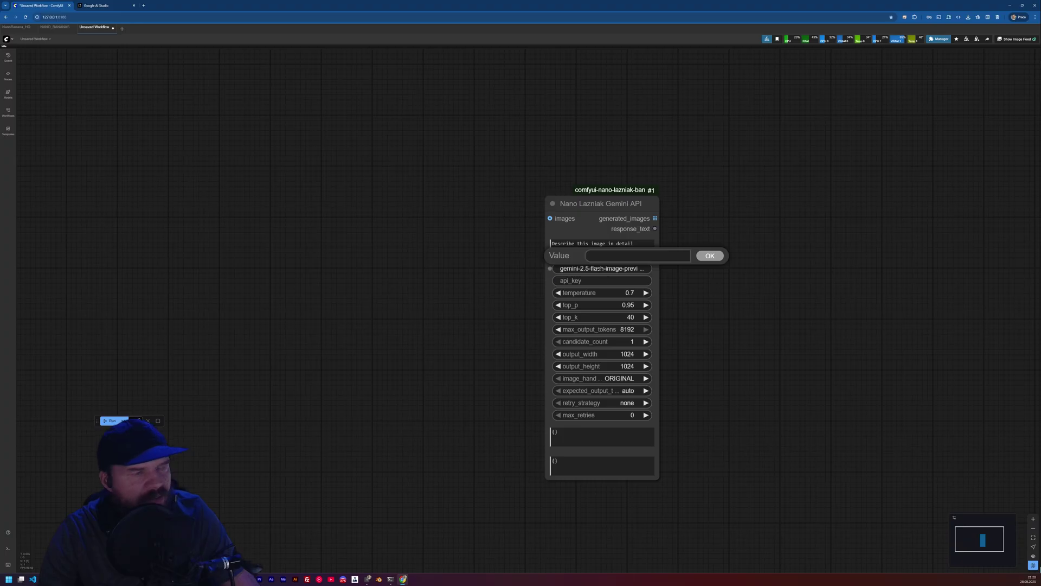
{"action": "key", "text": "ctrl+v"}
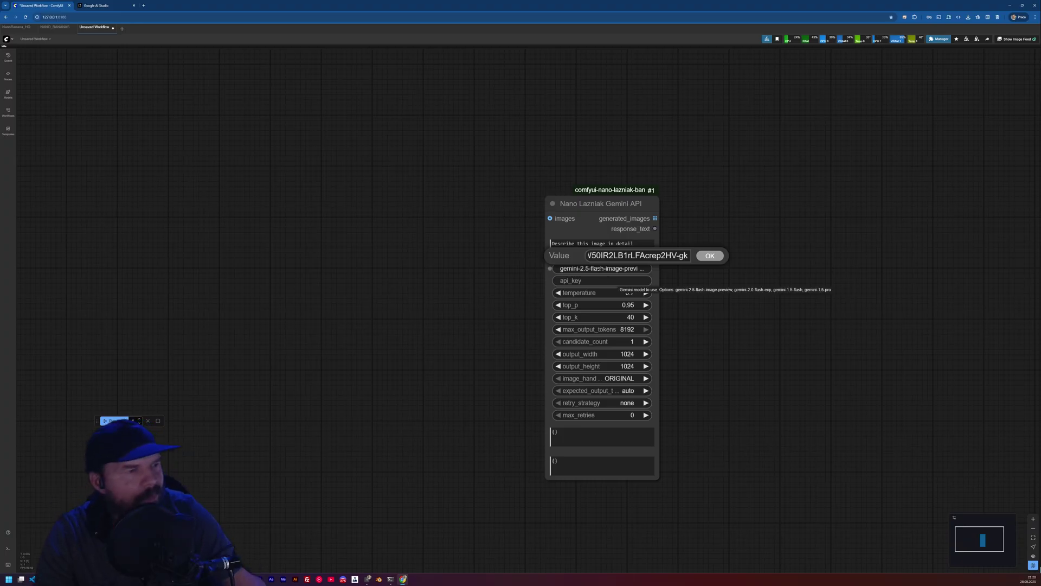
{"action": "left_click", "coordinate": [716, 255]}
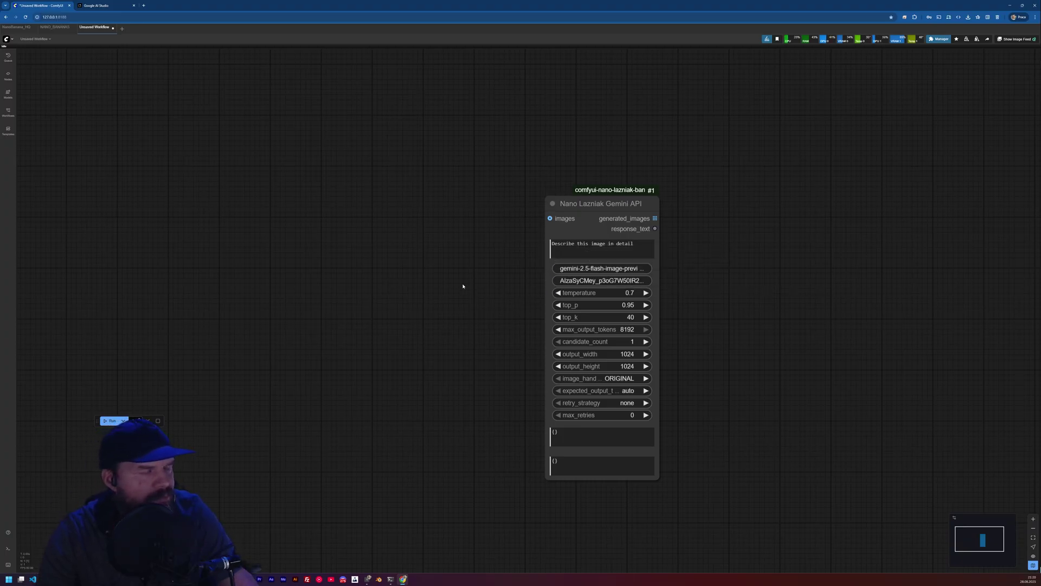
- Add a Load Image node connected to the images input of the Gemini node
{"action": "scroll", "coordinate": [463, 286], "scroll_direction": "up", "scroll_amount": 5}
{"action": "left_click_drag", "start_coordinate": [496, 302], "coordinate": [483, 274]}
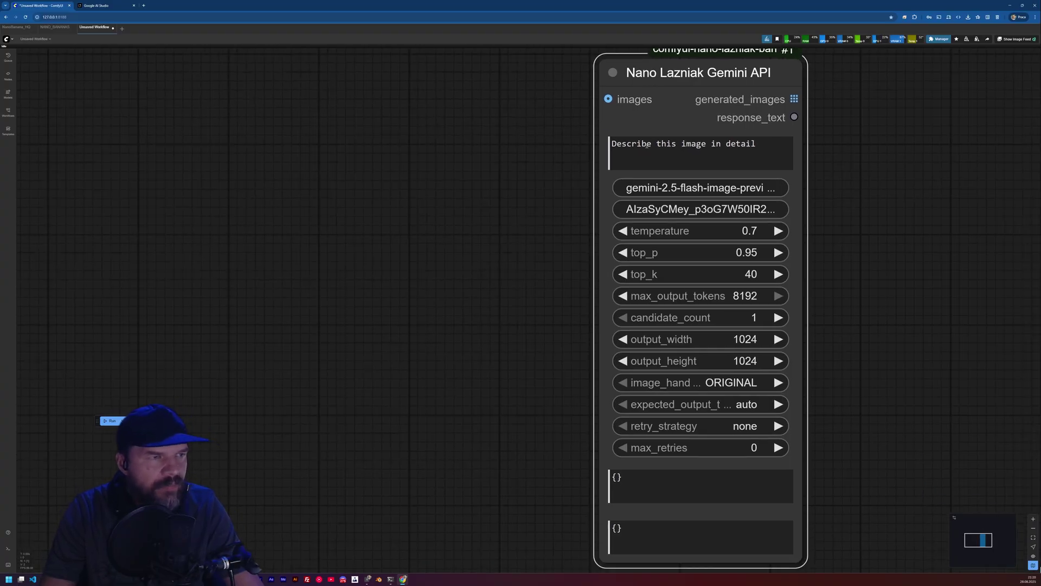
{"action": "left_click_drag", "start_coordinate": [612, 144], "coordinate": [766, 148]}
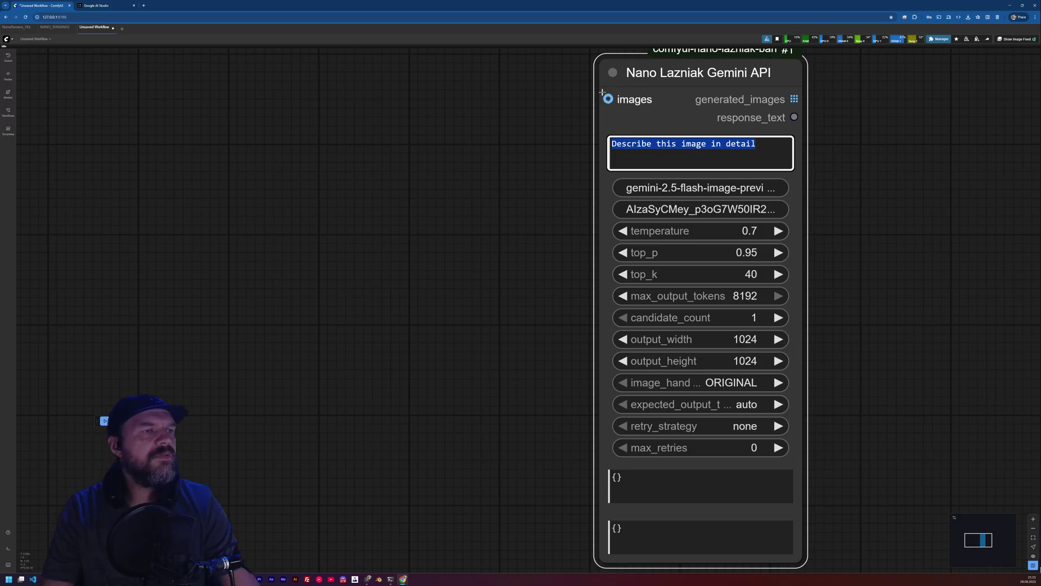
{"action": "left_click_drag", "start_coordinate": [608, 99], "coordinate": [300, 137]}
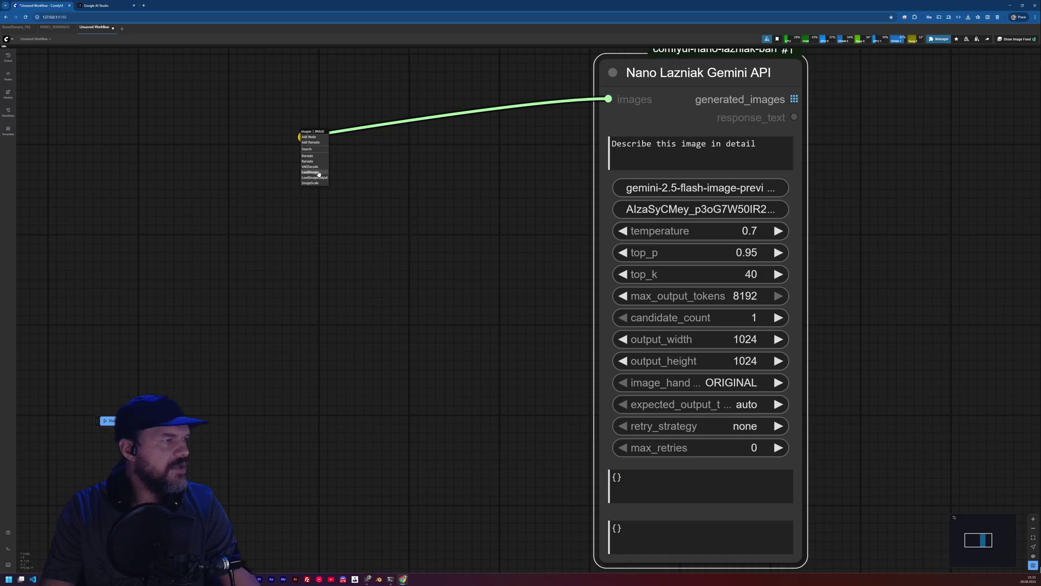
{"action": "left_click", "coordinate": [320, 172]}
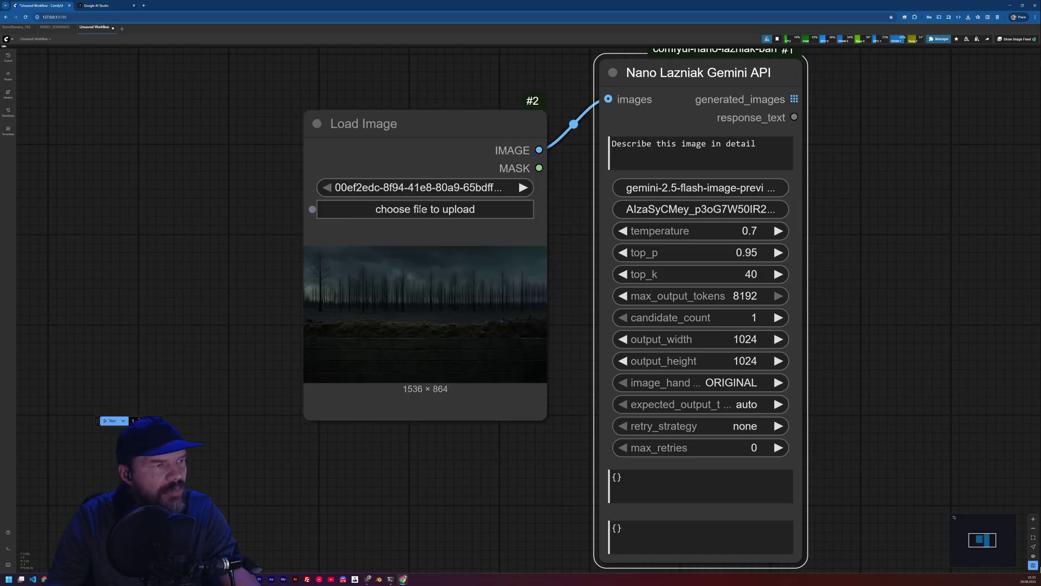
- Load the headphone photo 20250827_063004.jpg into the Load Image node
{"action": "left_click", "coordinate": [421, 211]}
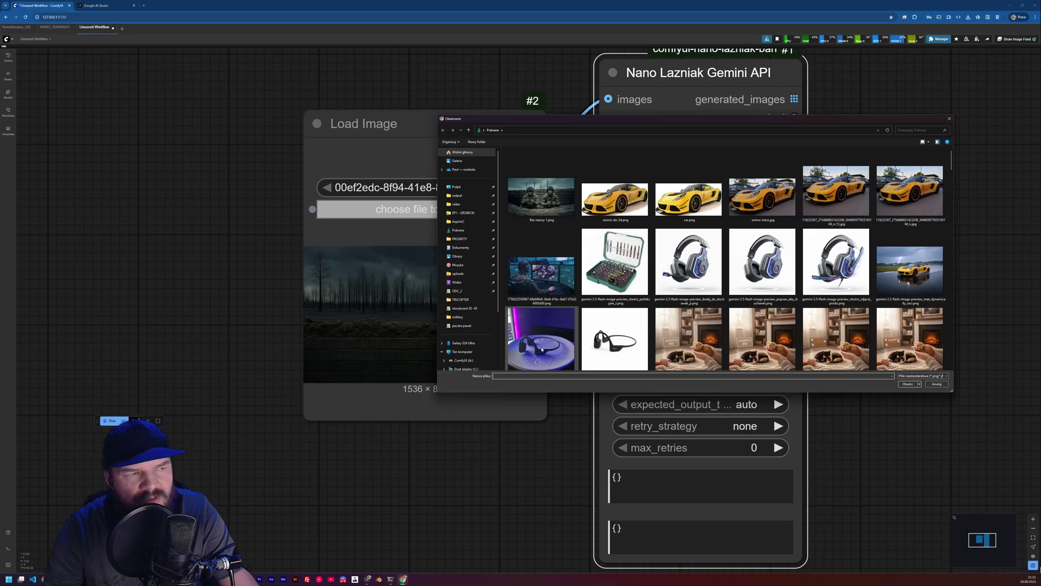
{"action": "scroll", "coordinate": [541, 329], "scroll_direction": "down", "scroll_amount": 1}
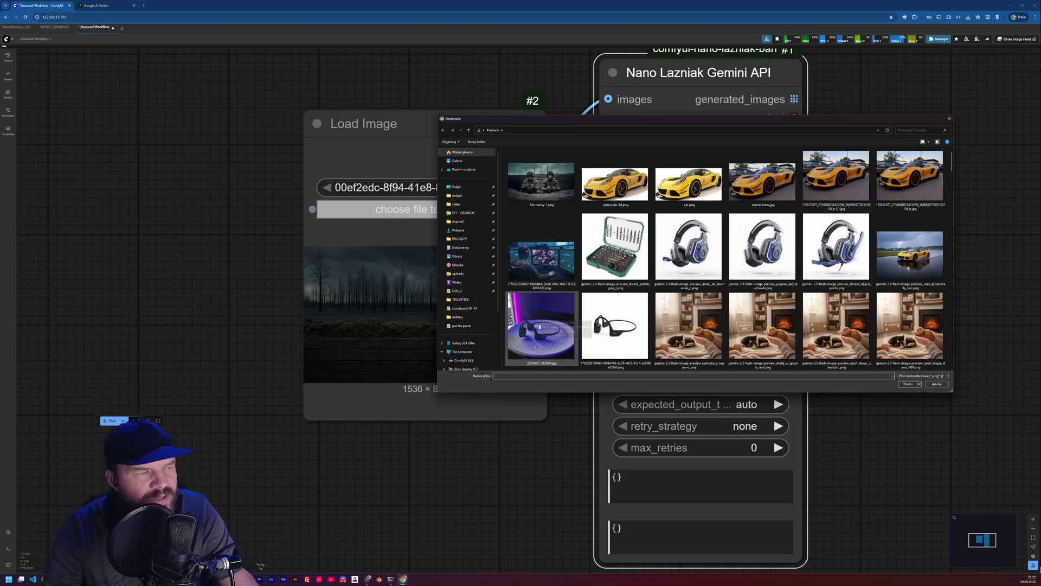
{"action": "double_click", "coordinate": [536, 332]}
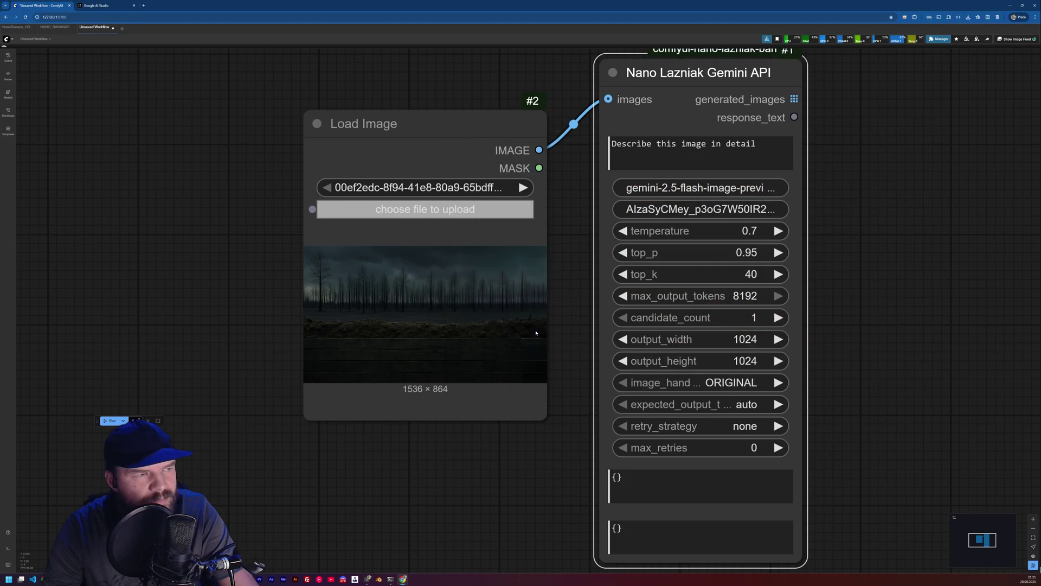
- Replace the Gemini node's prompt with "stwórz profesjonalną fotografię produktową na jasnym tle."
{"action": "scroll", "coordinate": [409, 342], "scroll_direction": "up", "scroll_amount": 10}
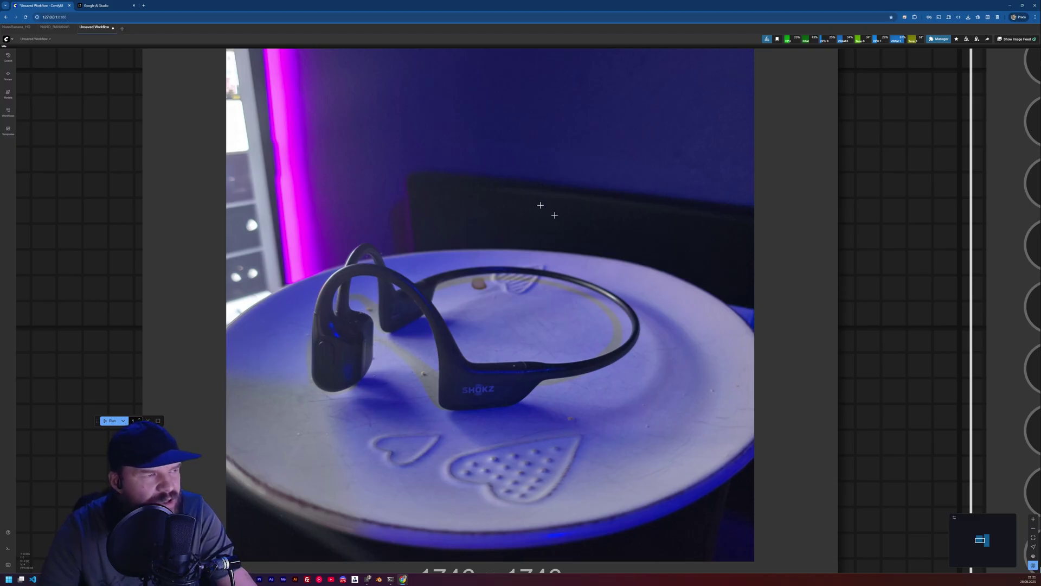
{"action": "scroll", "coordinate": [311, 337], "scroll_direction": "down", "scroll_amount": 10}
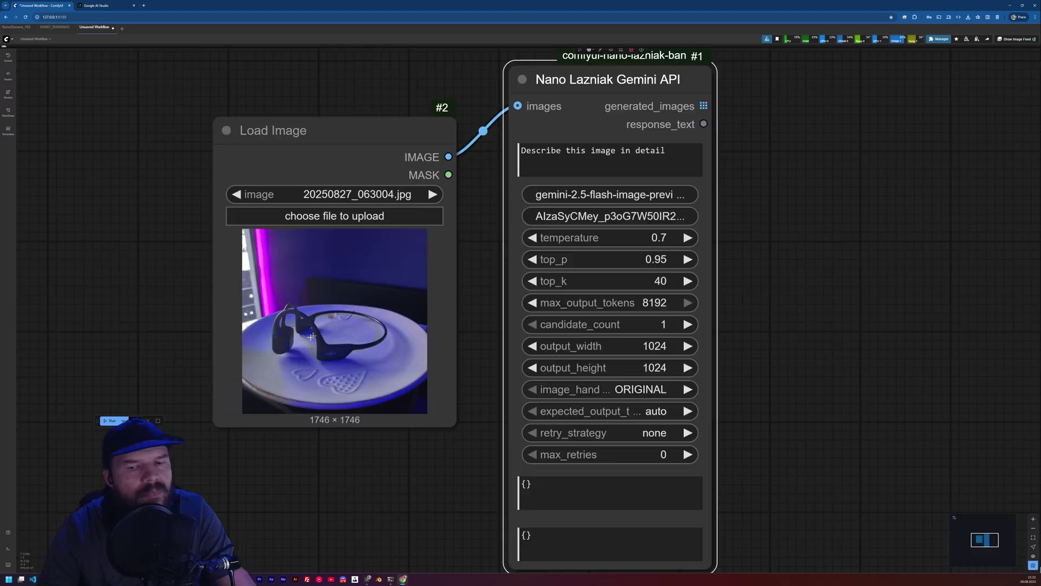
{"action": "left_click", "coordinate": [690, 156]}
{"action": "key", "text": "ctrl+a"}
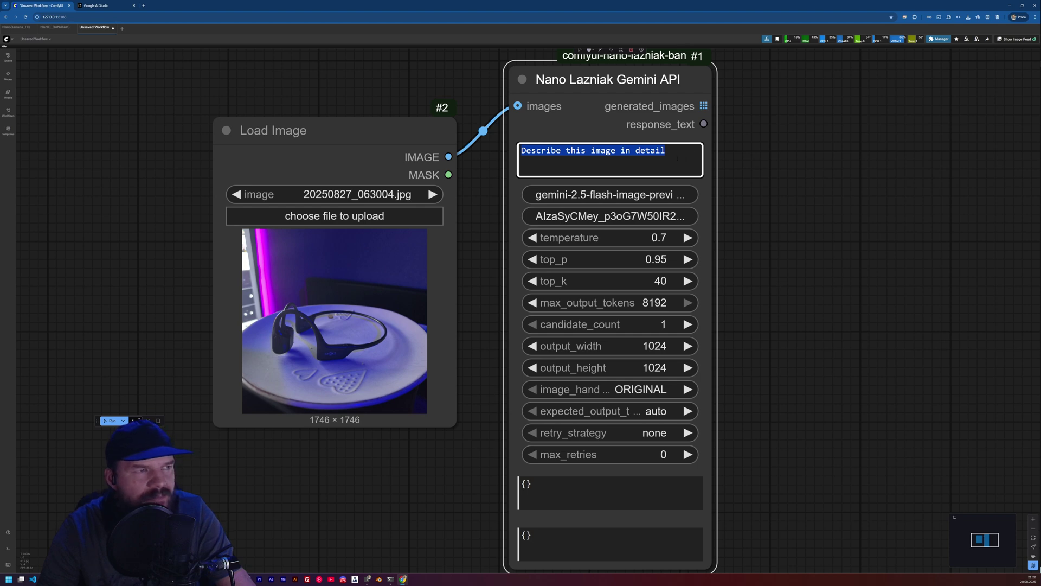
{"action": "scroll", "coordinate": [592, 143], "scroll_direction": "up", "scroll_amount": 10}
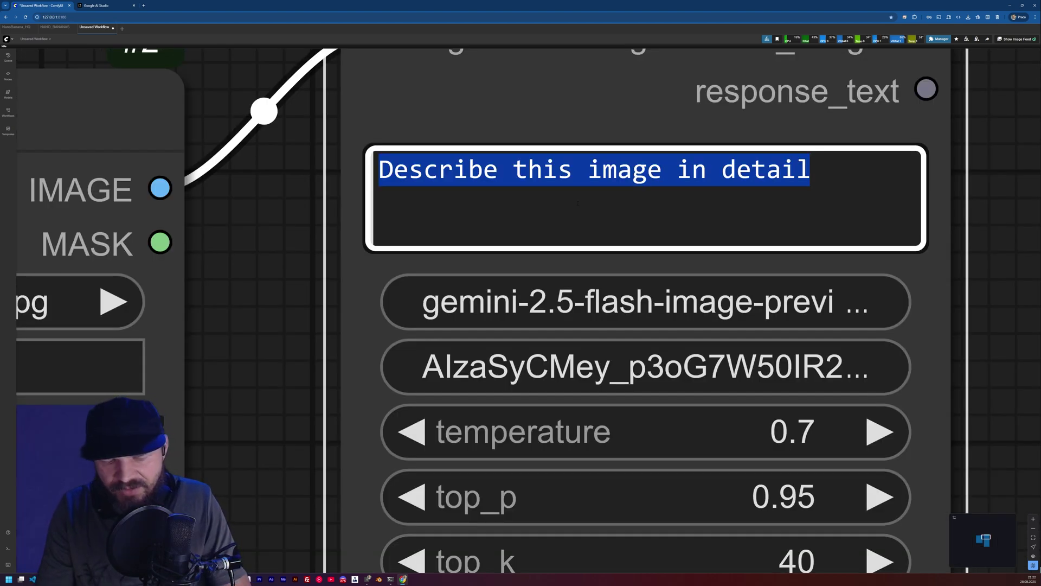
{"action": "type", "text": "stwórz profesjonalną fotografię produktową na jasnym tle."}
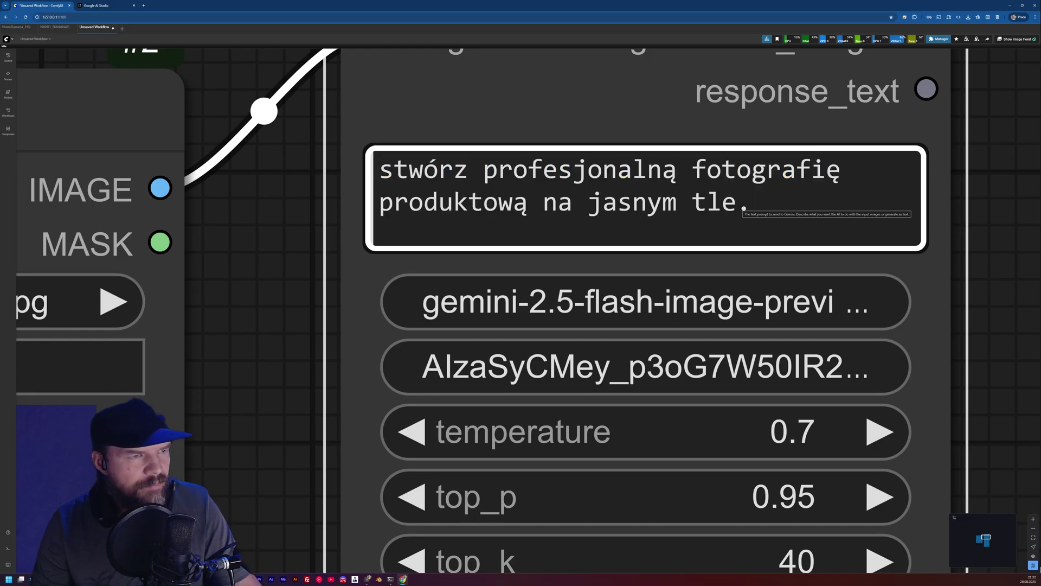
{"action": "scroll", "coordinate": [740, 208], "scroll_direction": "down", "scroll_amount": 15}
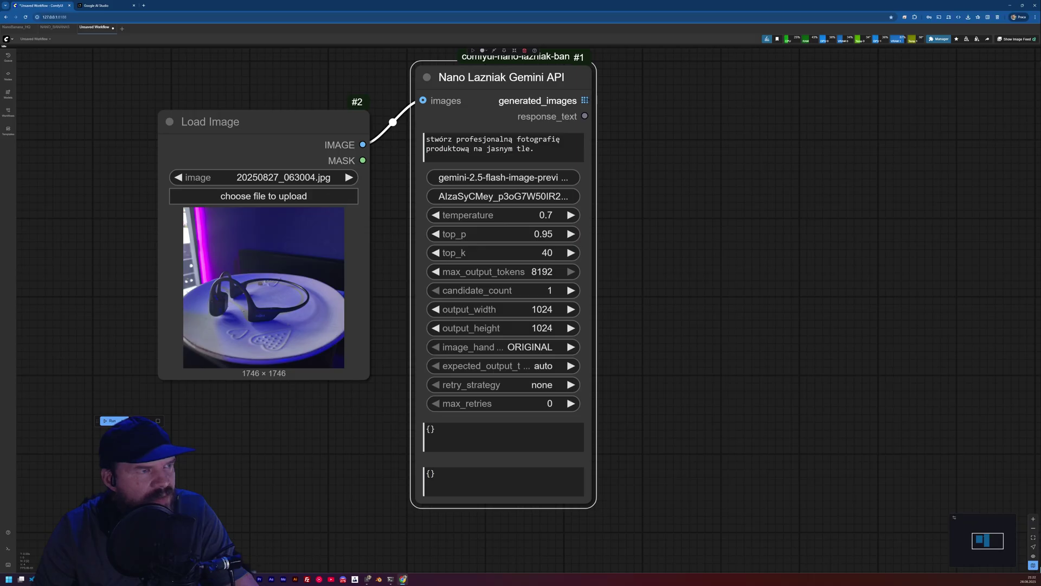
- Add a Save Image node connected to the generated_images output of the Gemini node
{"action": "left_click_drag", "start_coordinate": [585, 100], "coordinate": [799, 201]}
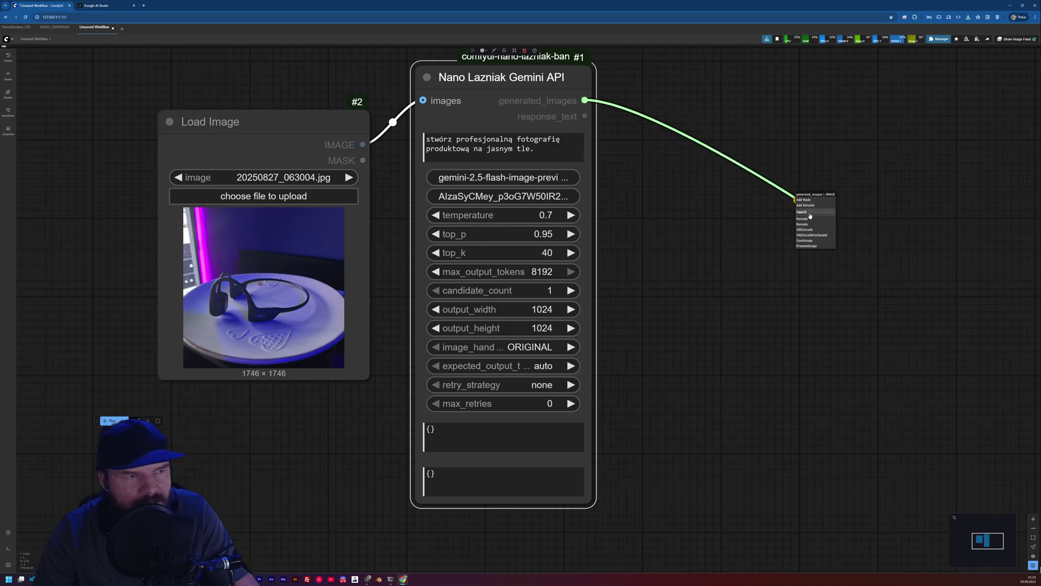
{"action": "left_click", "coordinate": [809, 215]}
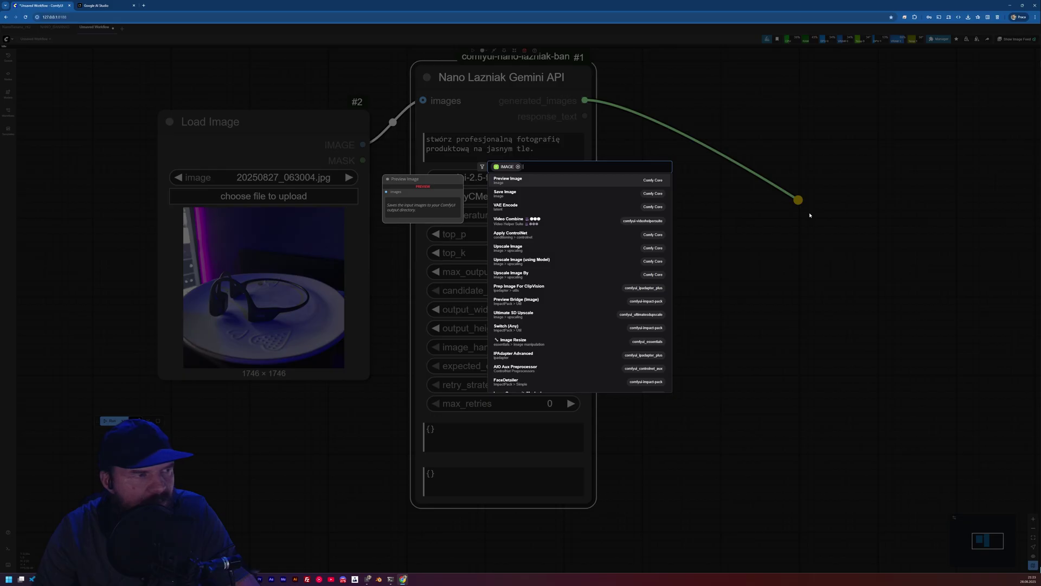
{"action": "left_click", "coordinate": [604, 191]}
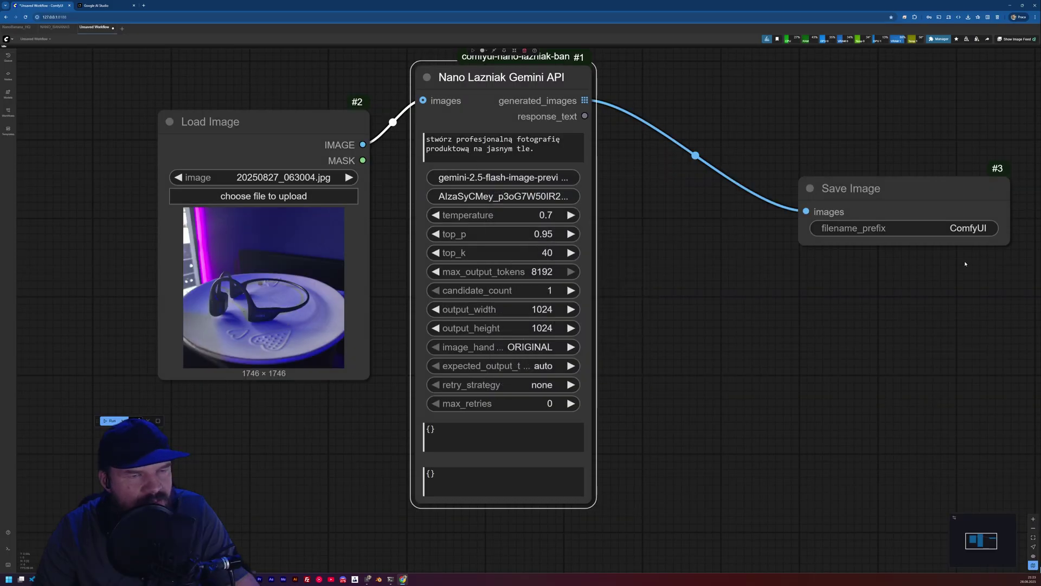
- Set the Save Image node's filename_prefix to products/img and run the workflow
{"action": "left_click", "coordinate": [969, 229]}
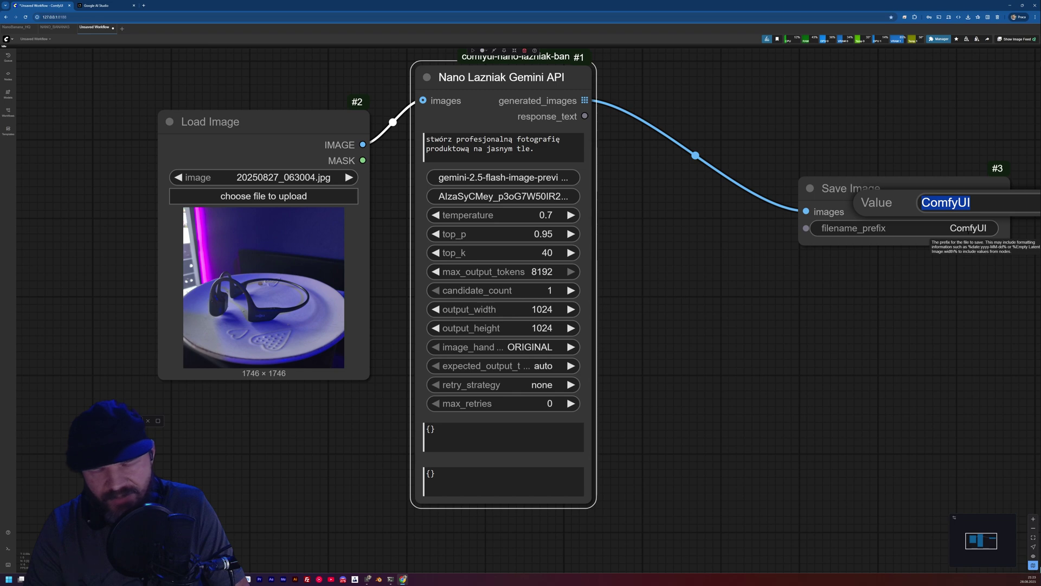
{"action": "type", "text": "products/img"}
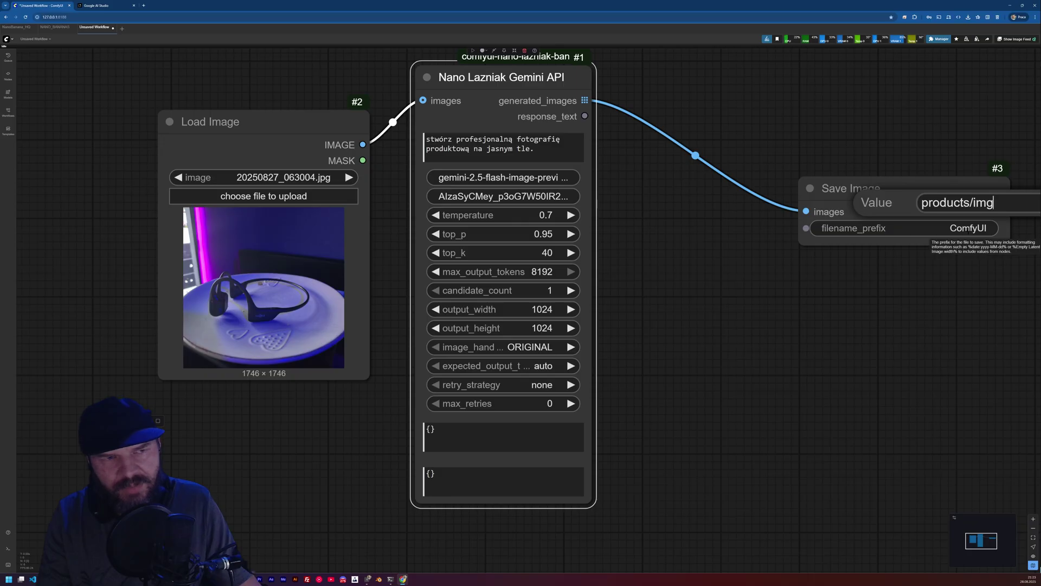
{"action": "key", "text": "Return"}
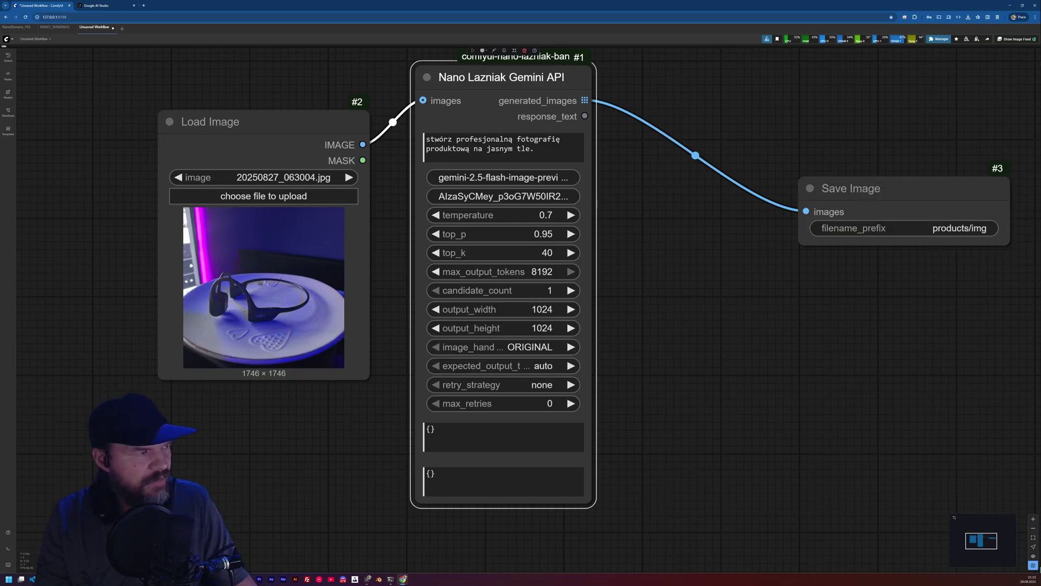
{"action": "key", "text": "ctrl+Return"}
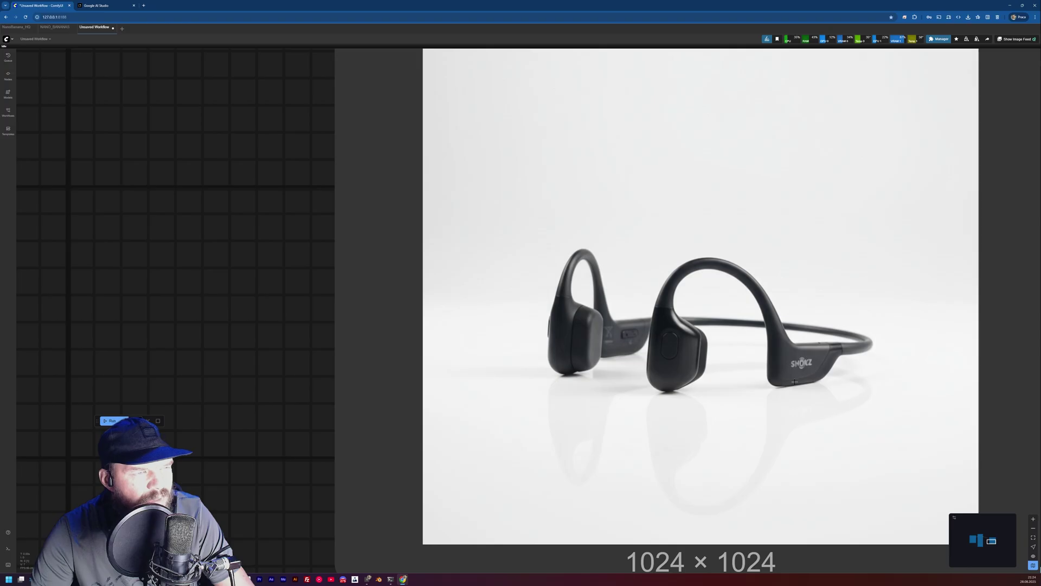
{"action": "scroll", "coordinate": [793, 384], "scroll_direction": "down", "scroll_amount": 5}
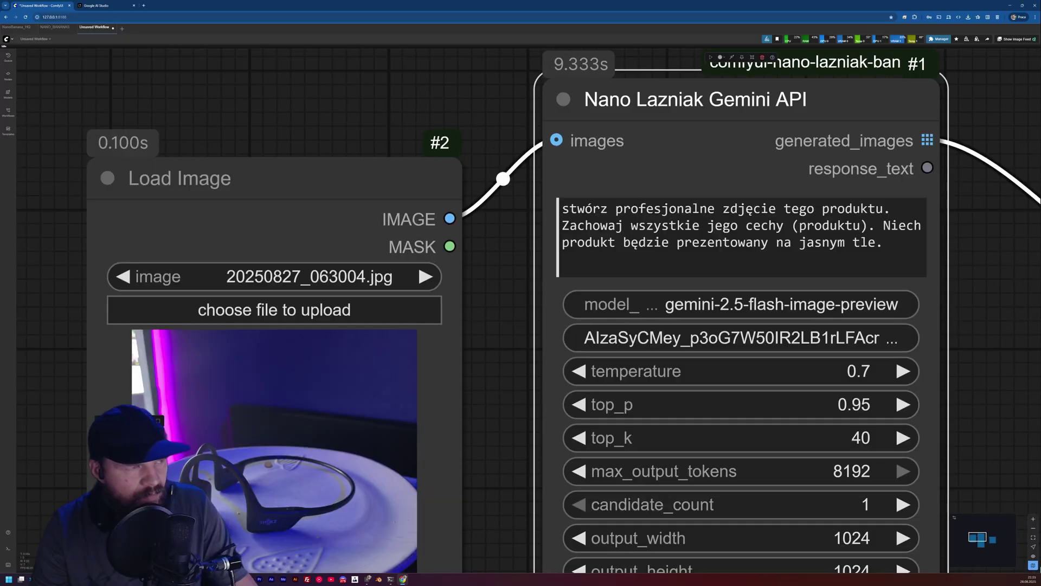
- Run the workflow again with the revised prompt that asks to keep all product features, and inspect the generated headphone image
{"action": "left_click_drag", "start_coordinate": [562, 208], "coordinate": [900, 255]}
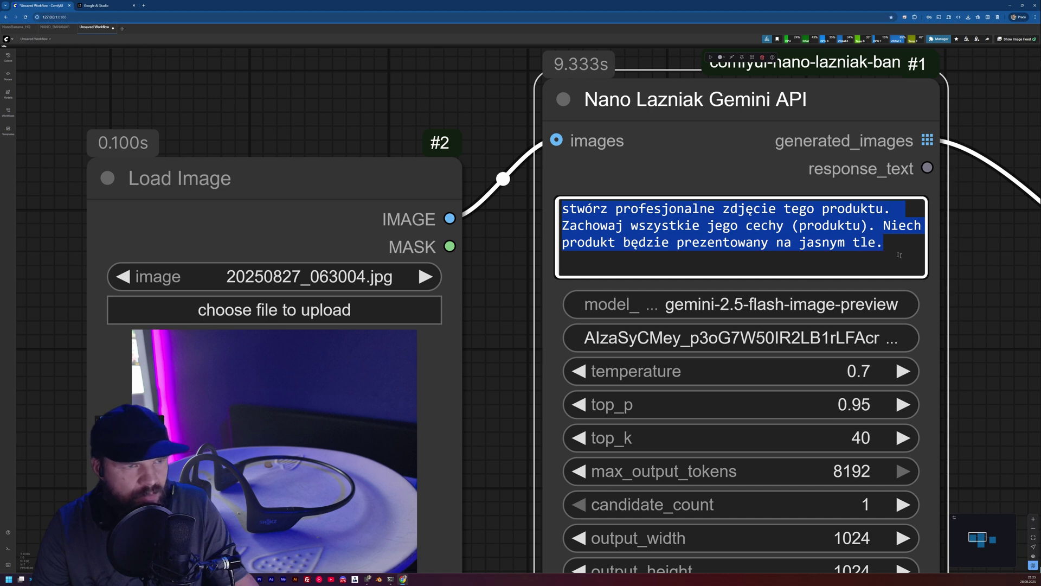
{"action": "left_click", "coordinate": [900, 255]}
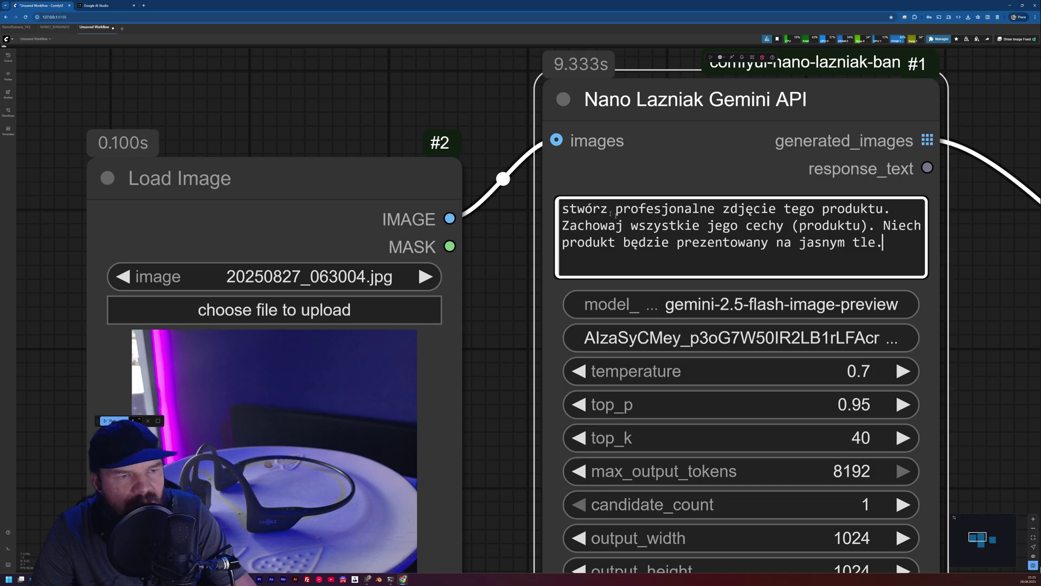
{"action": "scroll", "coordinate": [616, 213], "scroll_direction": "down", "scroll_amount": 10}
{"action": "left_click", "coordinate": [109, 421]}
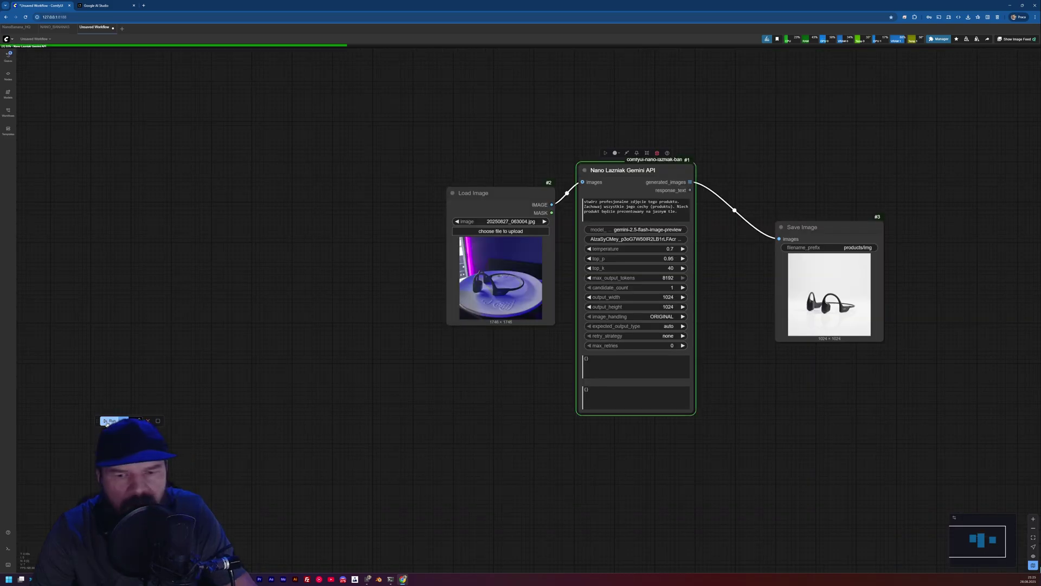
{"action": "scroll", "coordinate": [784, 269], "scroll_direction": "up", "scroll_amount": 10}
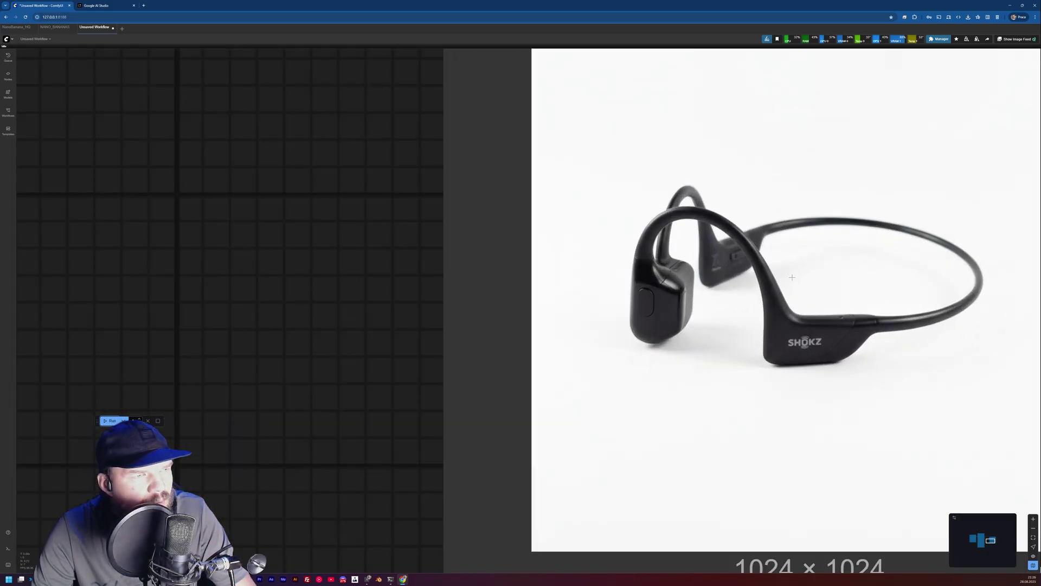
{"action": "scroll", "coordinate": [788, 278], "scroll_direction": "down", "scroll_amount": 10}
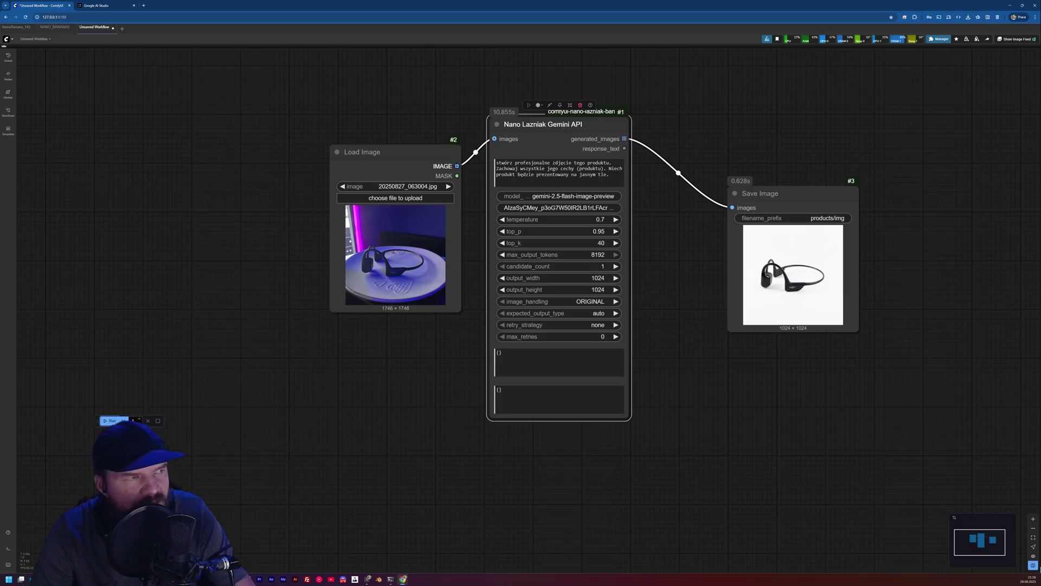
- Spread out the Load Image and Save Image nodes and add an Image Comparer (rgthree) with the source photo as image_a and generated_images as image_b
{"action": "left_click_drag", "start_coordinate": [380, 152], "coordinate": [312, 329]}
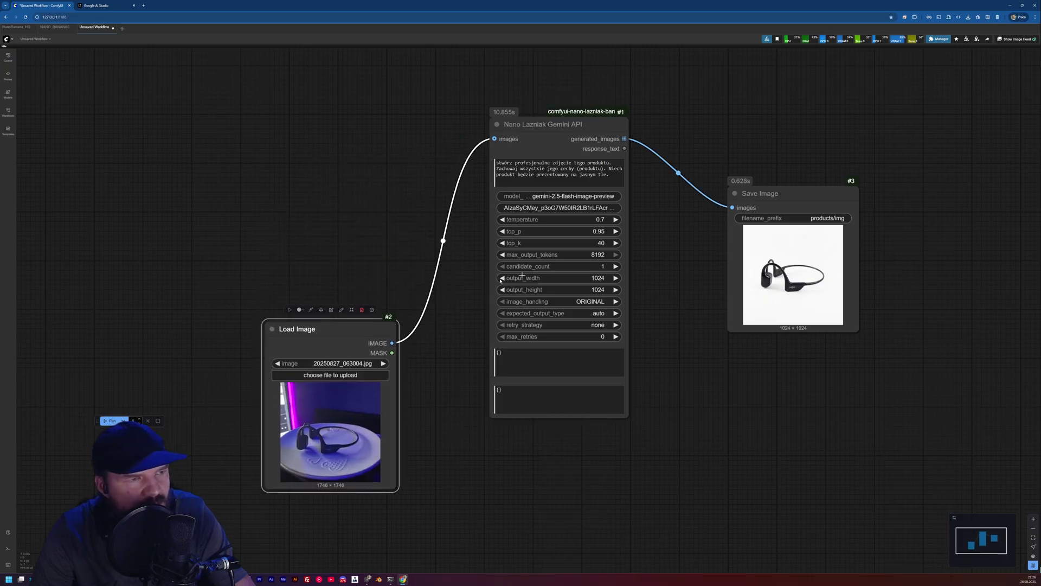
{"action": "left_click_drag", "start_coordinate": [767, 193], "coordinate": [836, 111]}
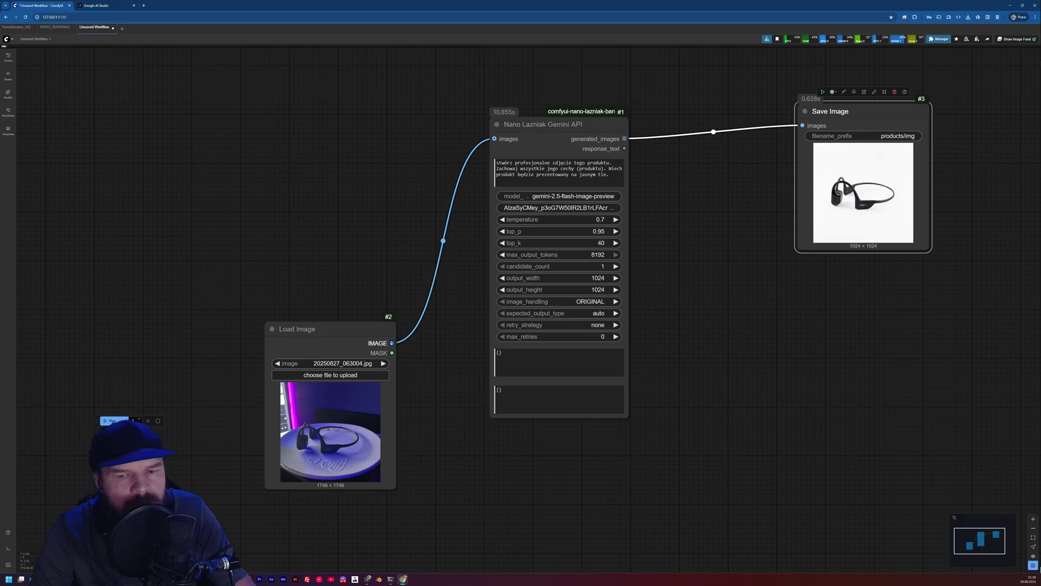
{"action": "left_click_drag", "start_coordinate": [392, 342], "coordinate": [770, 375]}
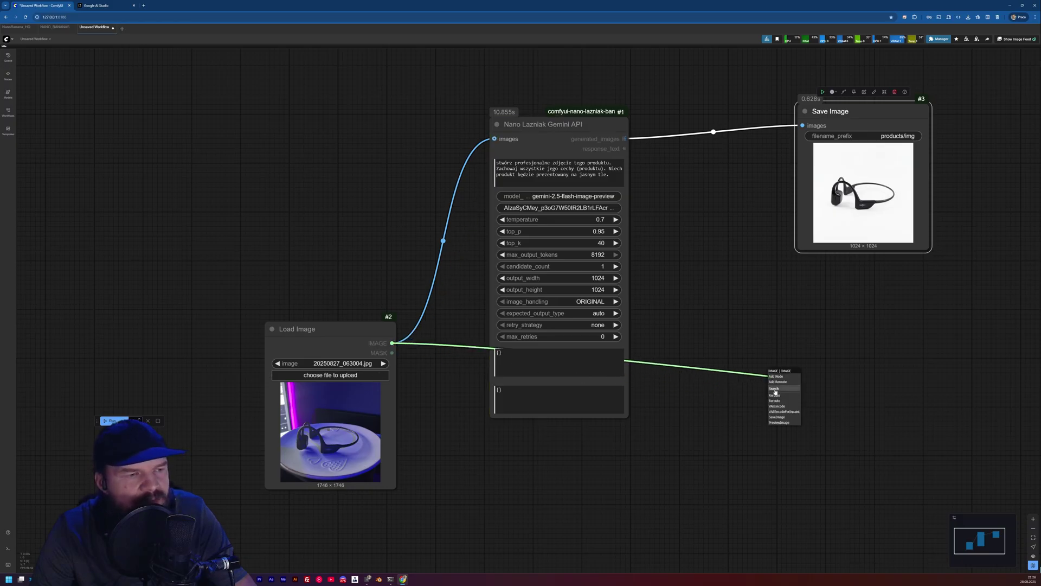
{"action": "left_click", "coordinate": [775, 390]}
{"action": "type", "text": "image compare"}
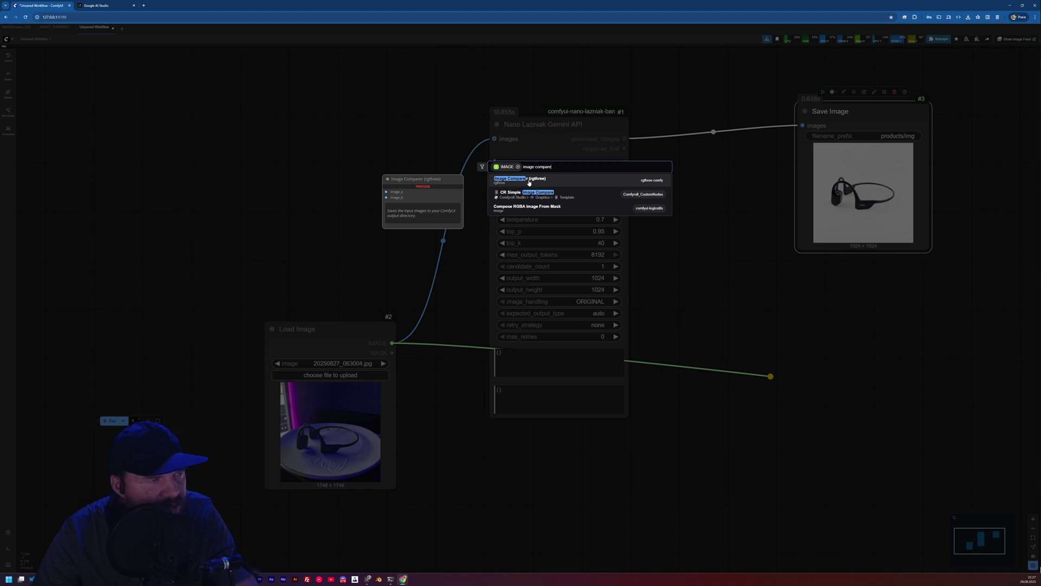
{"action": "left_click", "coordinate": [529, 183]}
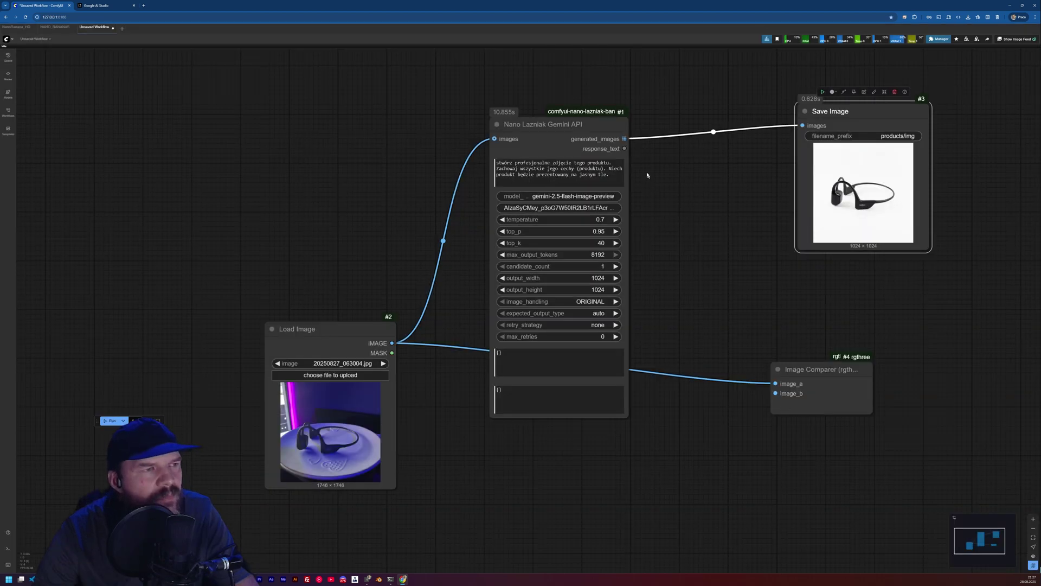
{"action": "left_click_drag", "start_coordinate": [624, 139], "coordinate": [776, 393]}
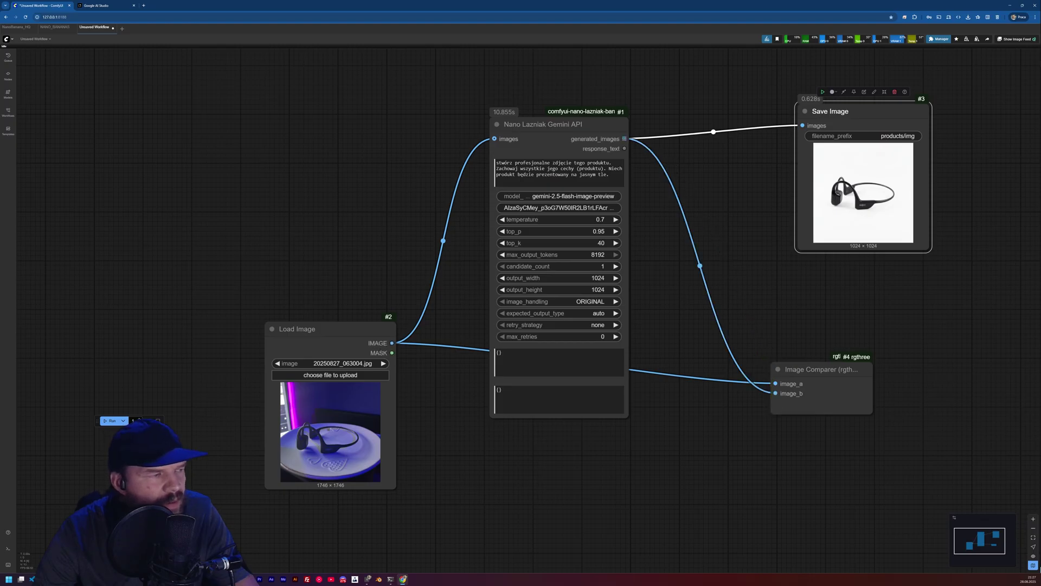
- Run the workflow and enlarge the Image Comparer node to examine the original against the generated photo
{"action": "left_click", "coordinate": [108, 421]}
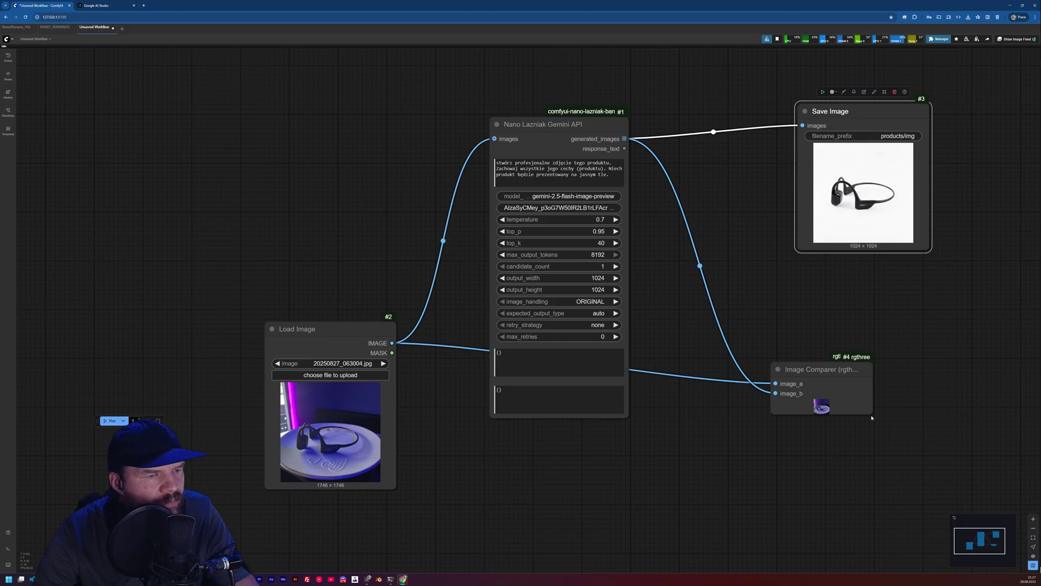
{"action": "scroll", "coordinate": [327, 280], "scroll_direction": "up", "scroll_amount": 3}
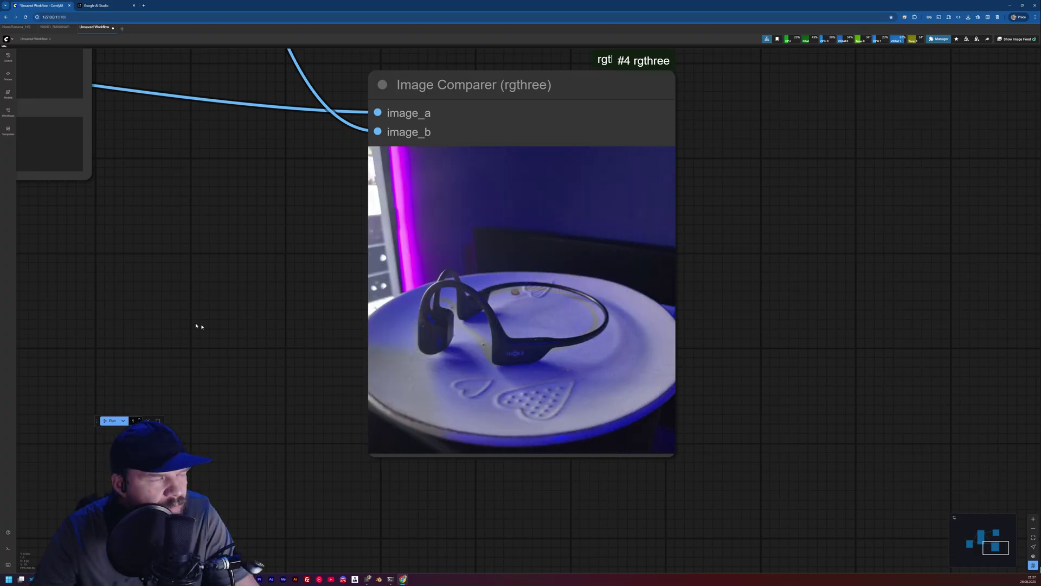
{"action": "key", "text": "period"}
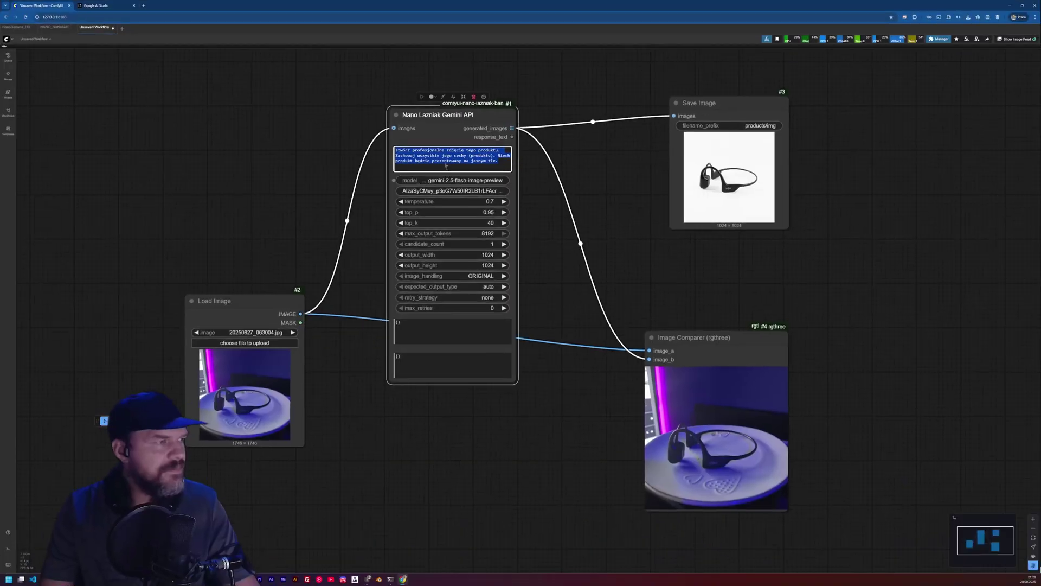
- Revise the prompt to begin "stwórz 5 profesjonalnych zdjęć 16x9 tego produktu" and end "Każde zdjęcie wykonaj z innej perspektywy.", and run the workflow
{"action": "scroll", "coordinate": [434, 160], "scroll_direction": "up", "scroll_amount": 5}
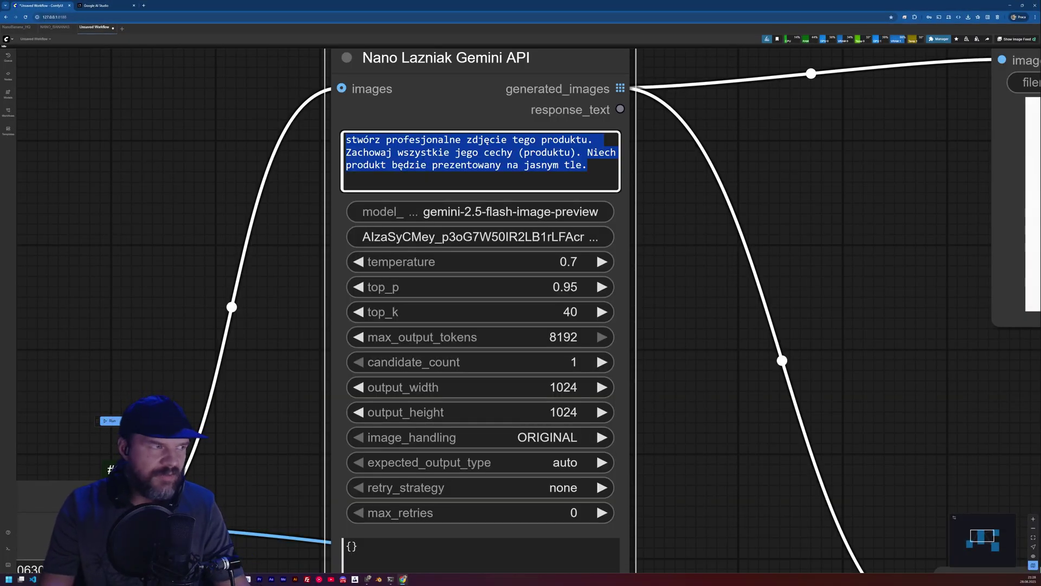
{"action": "key", "text": "ctrl+v"}
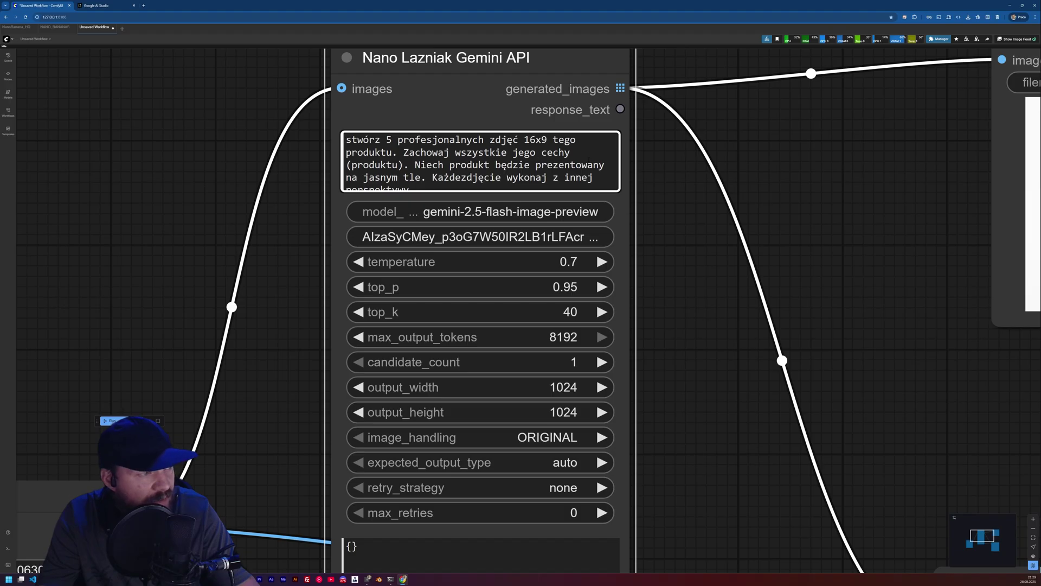
{"action": "scroll", "coordinate": [379, 162], "scroll_direction": "down", "scroll_amount": 1}
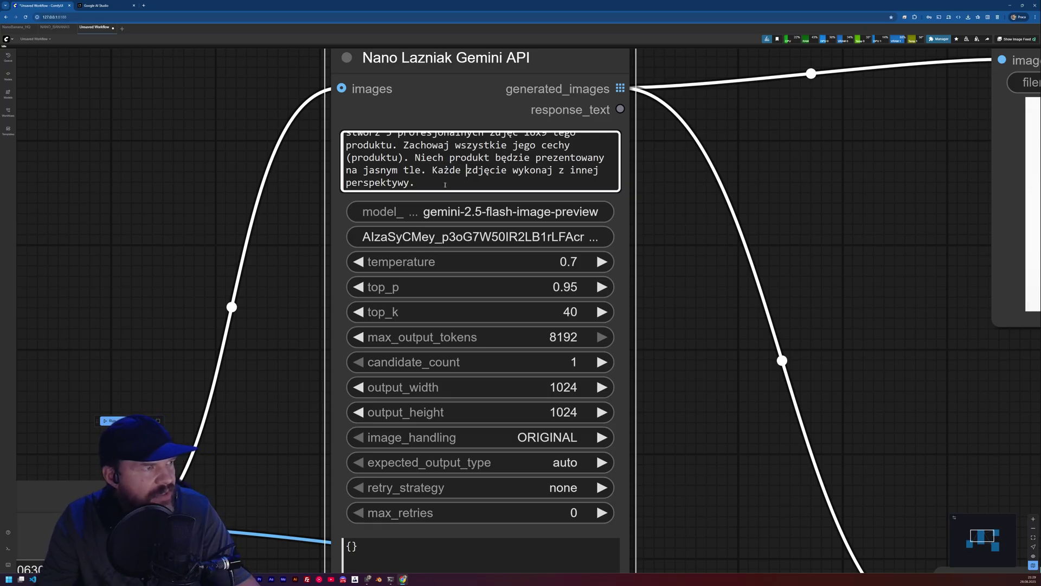
{"action": "scroll", "coordinate": [78, 130], "scroll_direction": "down", "scroll_amount": 7}
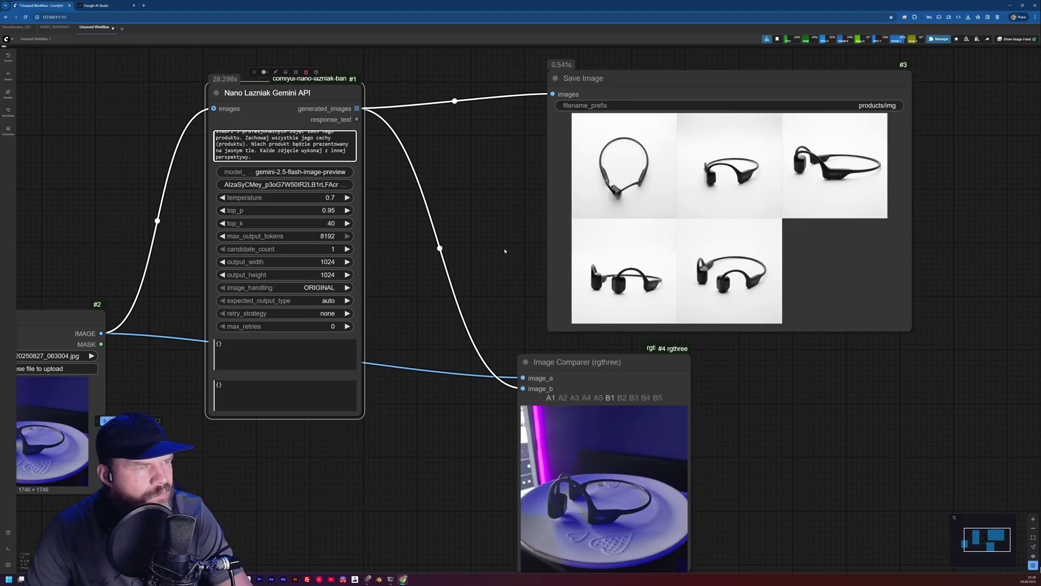
- Enlarge the first generated headphone photo in the Save Image node, examine all five in turn, and return to the grid
{"action": "left_click", "coordinate": [628, 171]}
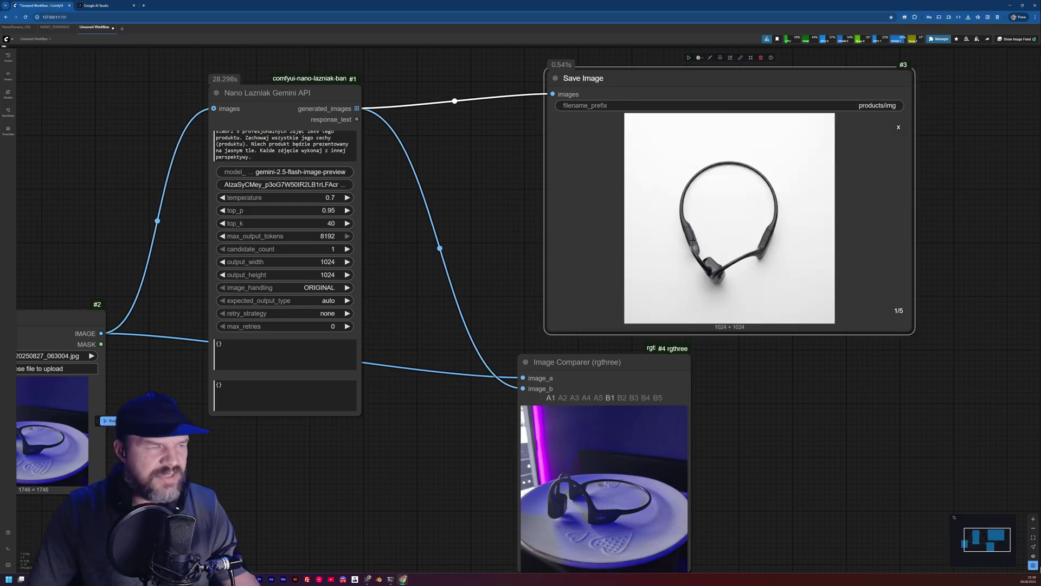
{"action": "key", "text": "Right"}
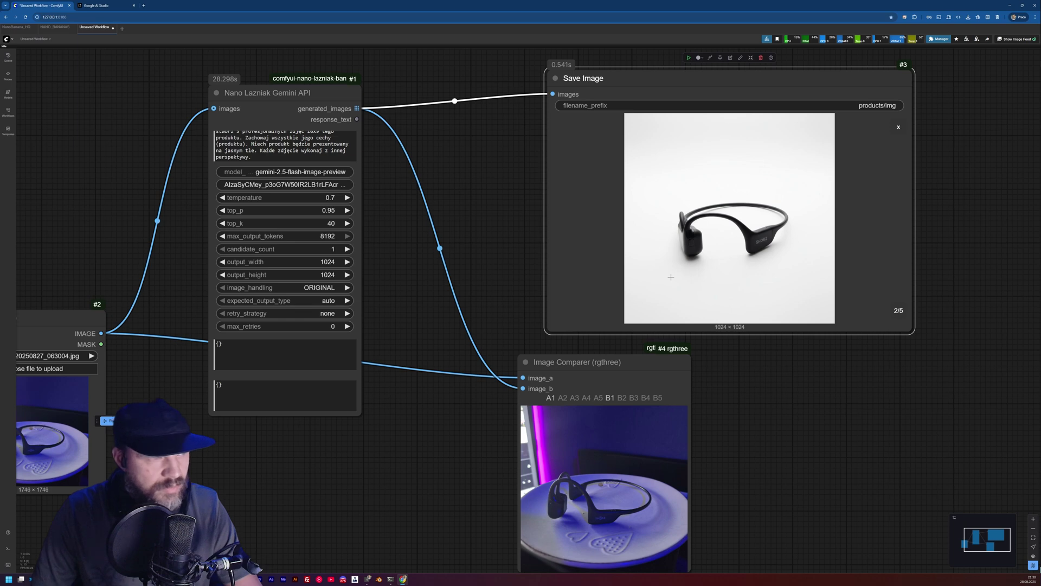
{"action": "key", "text": "Right"}
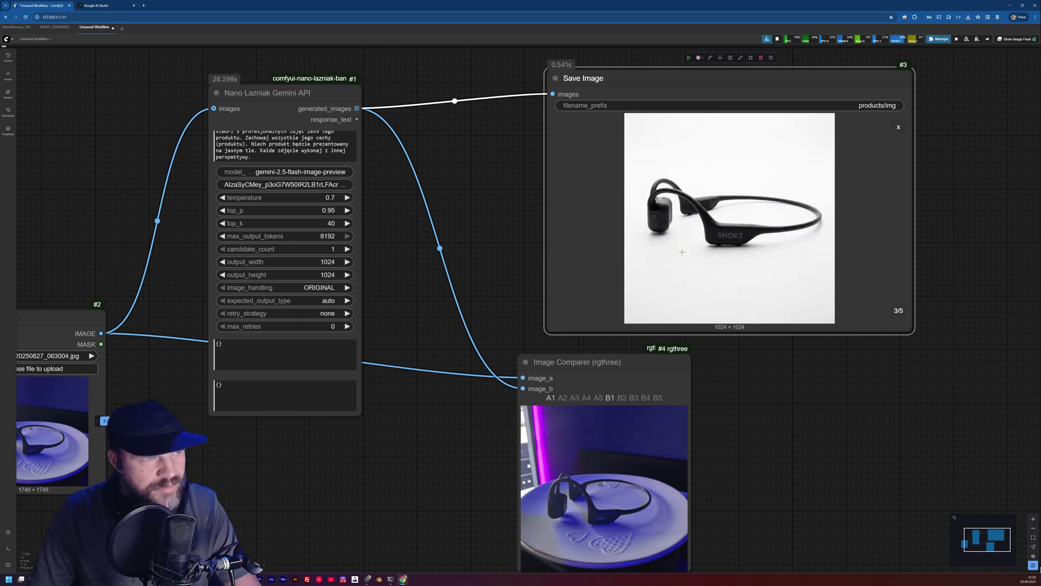
{"action": "key", "text": "Right"}
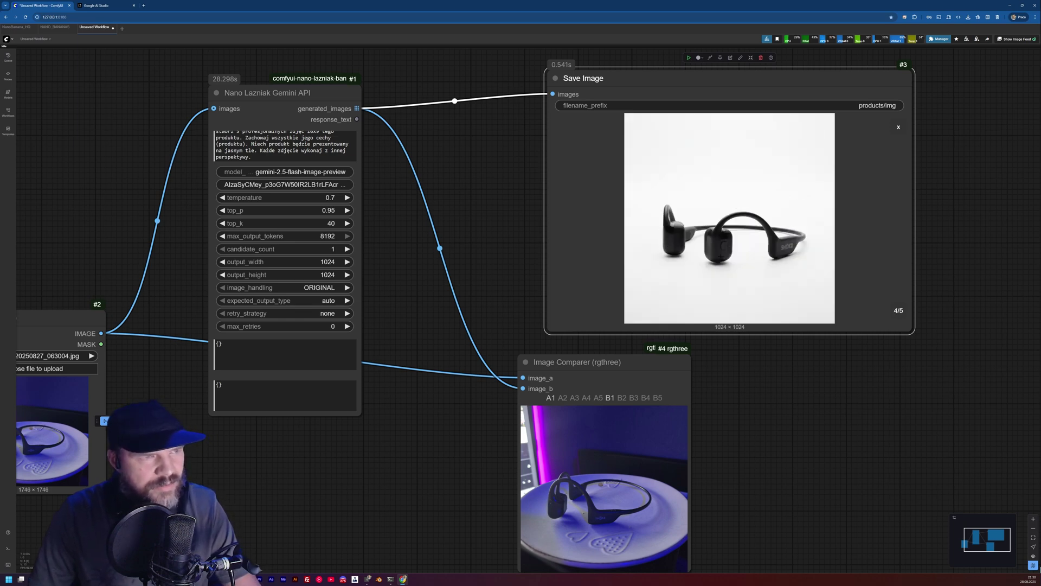
{"action": "key", "text": "Right"}
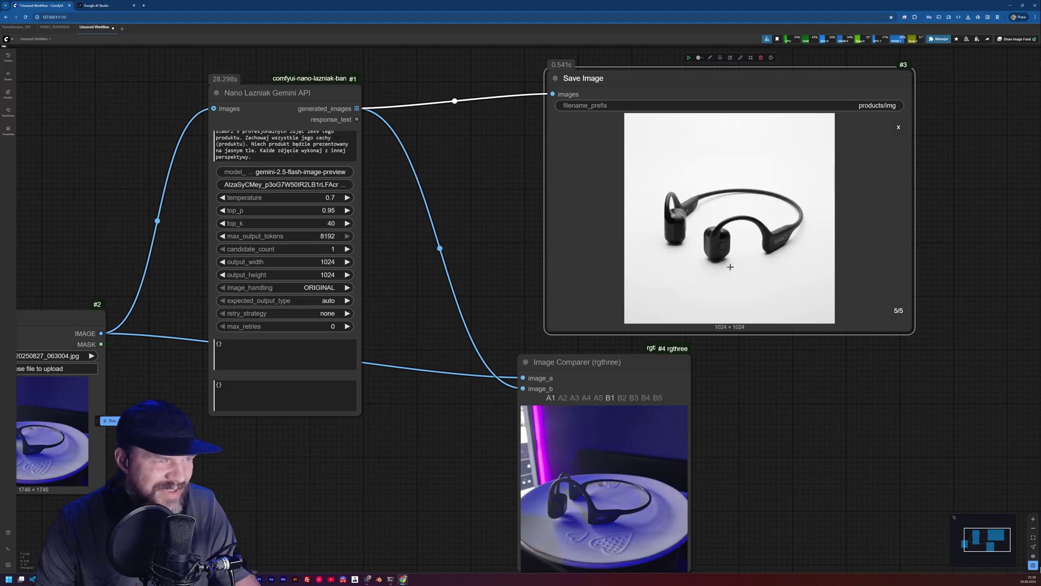
{"action": "left_click", "coordinate": [899, 127]}
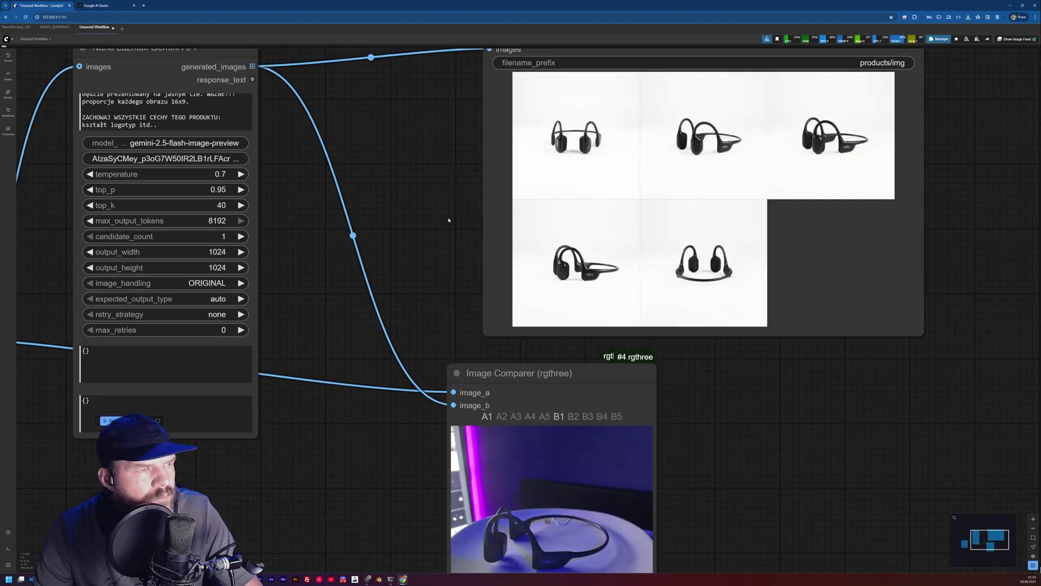
- Examine the newly generated set of five headphone photos in the Save Image node for product shape and logo accuracy
{"action": "scroll", "coordinate": [532, 191], "scroll_direction": "up", "scroll_amount": 8}
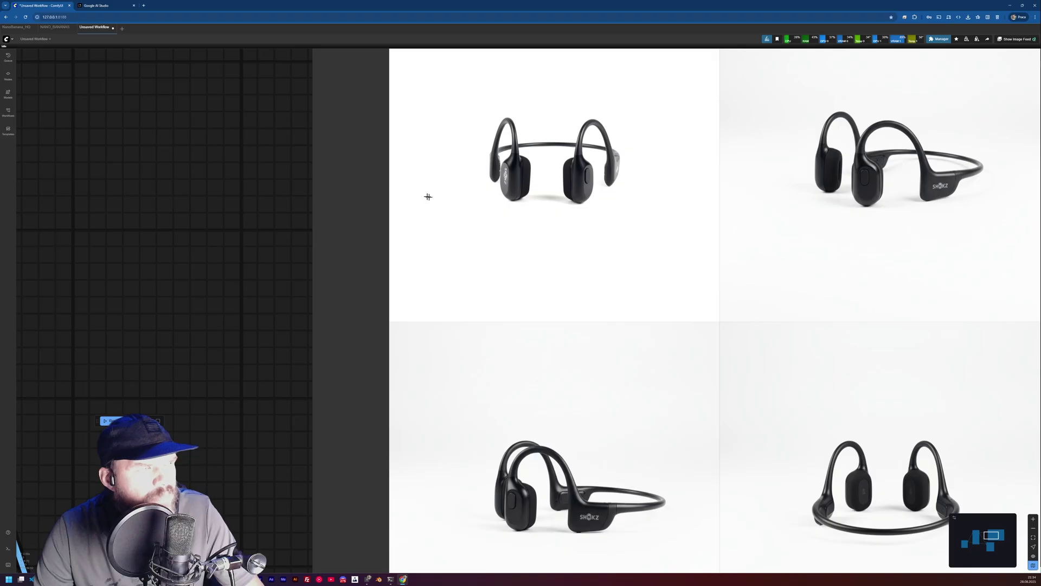
{"action": "scroll", "coordinate": [293, 169], "scroll_direction": "down", "scroll_amount": 7}
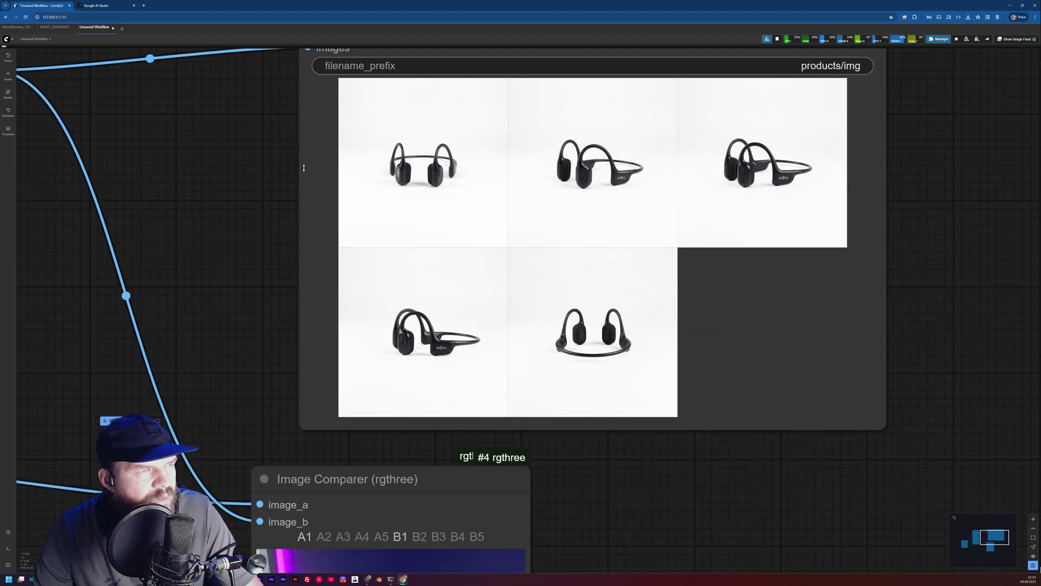
{"action": "scroll", "coordinate": [624, 185], "scroll_direction": "up", "scroll_amount": 5}
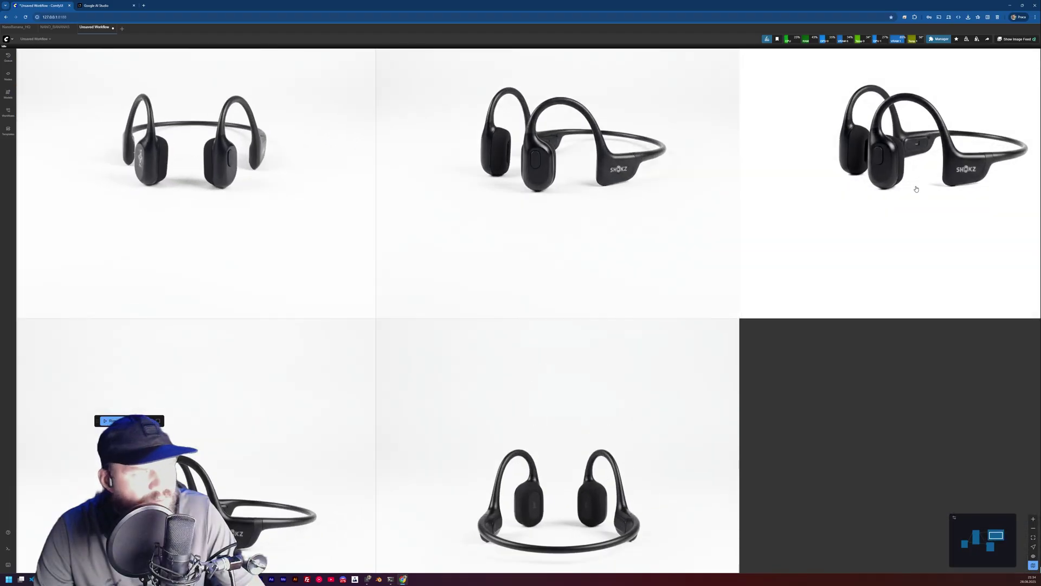
{"action": "scroll", "coordinate": [916, 189], "scroll_direction": "down", "scroll_amount": 2}
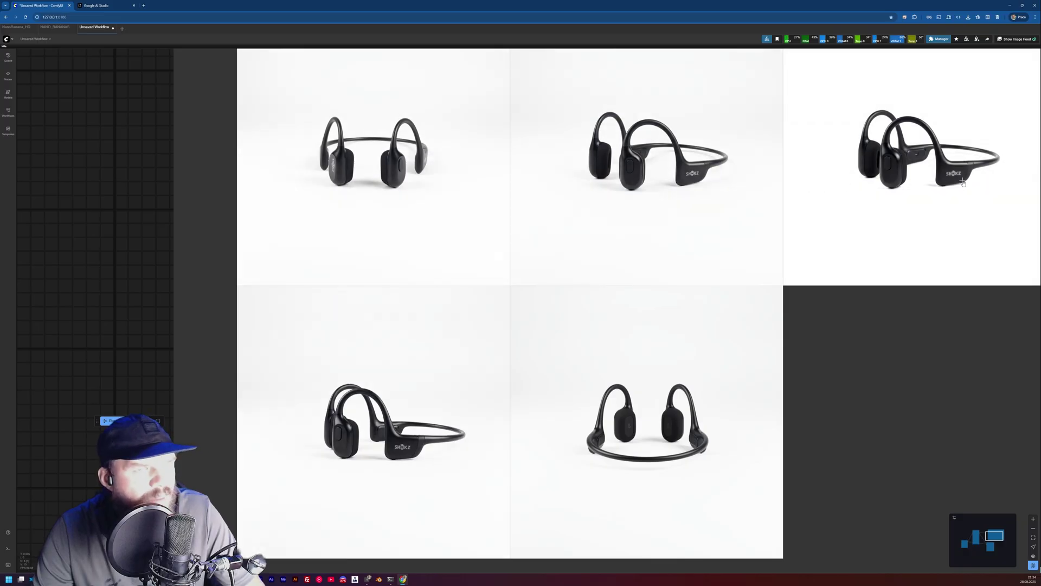
{"action": "scroll", "coordinate": [393, 228], "scroll_direction": "down", "scroll_amount": 3}
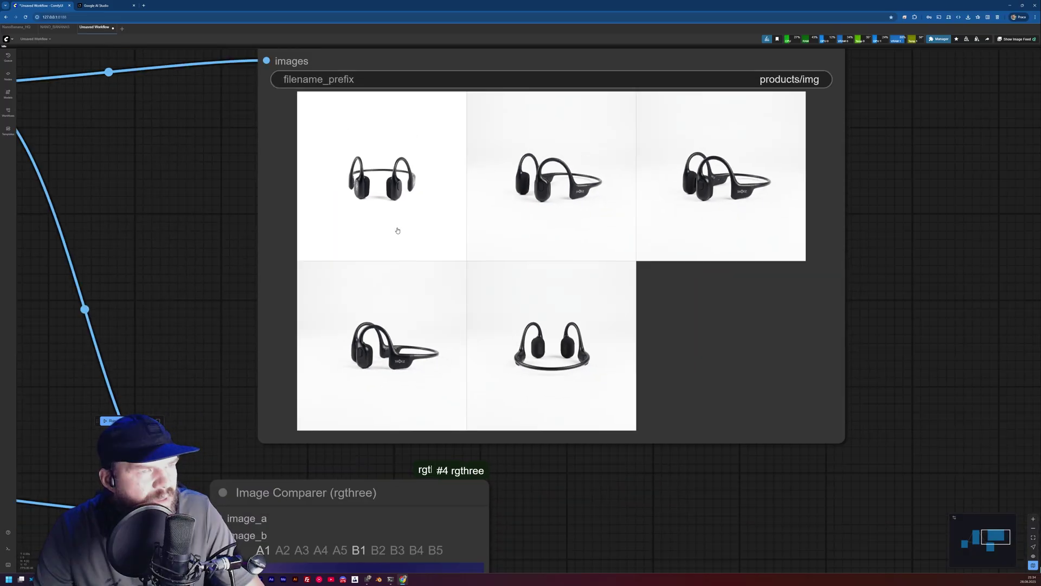
{"action": "left_click_drag", "start_coordinate": [216, 195], "coordinate": [470, 236]}
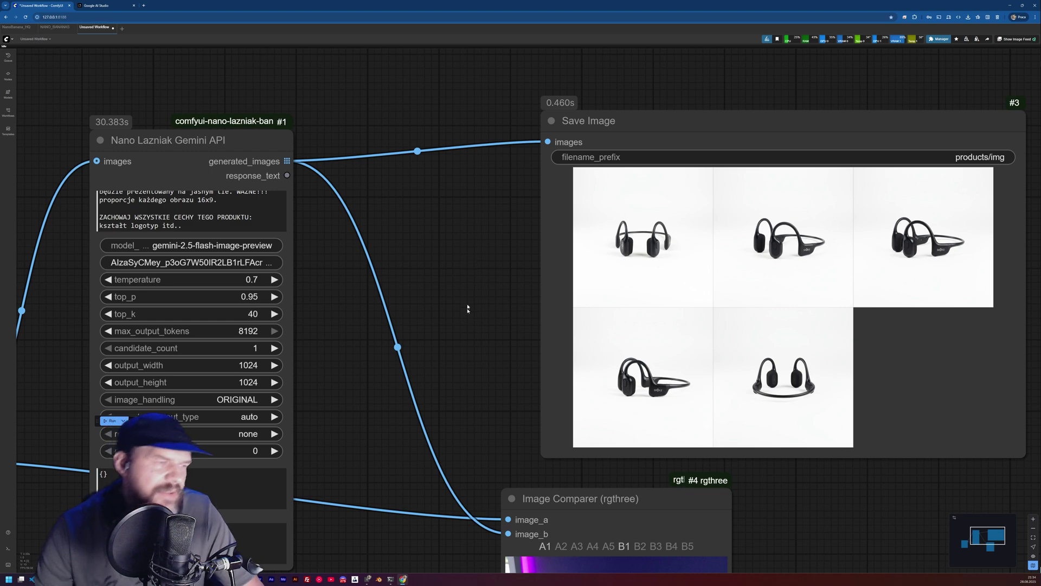
{"action": "left_click_drag", "start_coordinate": [502, 395], "coordinate": [472, 112]}
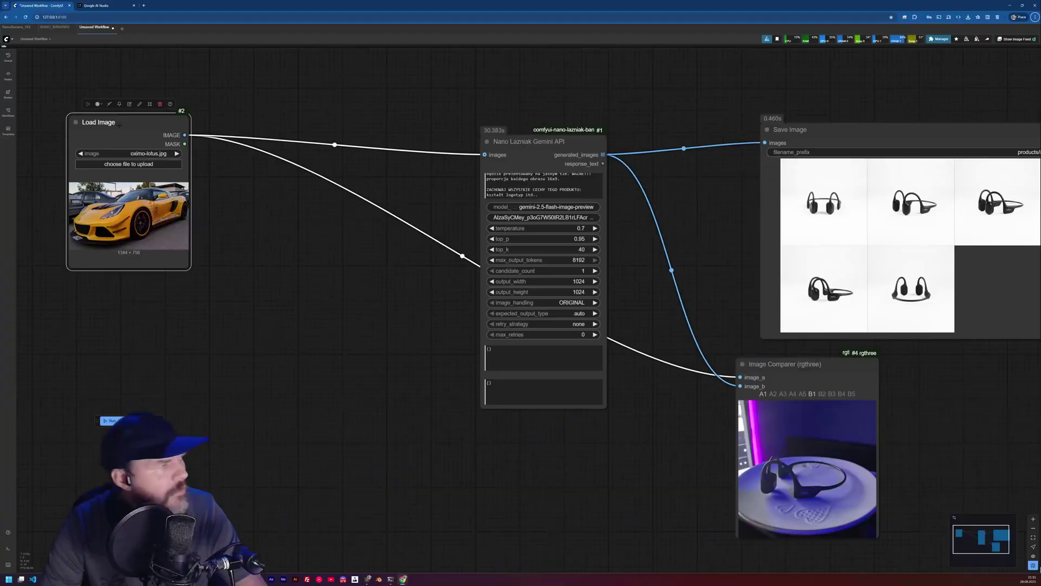
- Add a Make Image Batch node fed by the car photo's Load Image output
{"action": "left_click_drag", "start_coordinate": [185, 135], "coordinate": [329, 187]}
{"action": "type", "text": "make"}
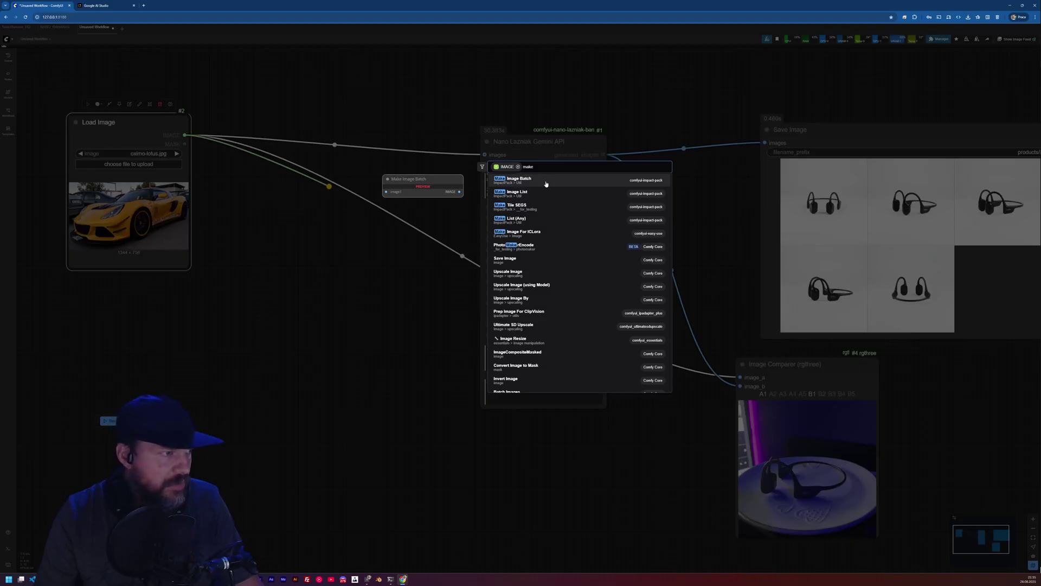
{"action": "left_click", "coordinate": [546, 184]}
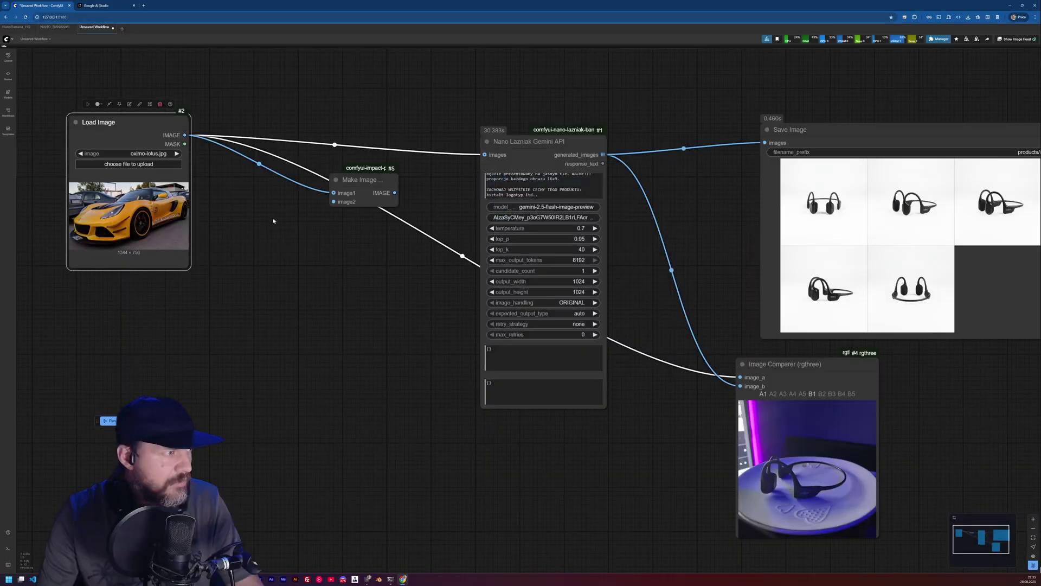
- Add a second Load Image node with 200228PM0012_logo.jpg into image2 below the first loader, and feed the batch to the Gemini API node
{"action": "left_click_drag", "start_coordinate": [333, 201], "coordinate": [156, 342]}
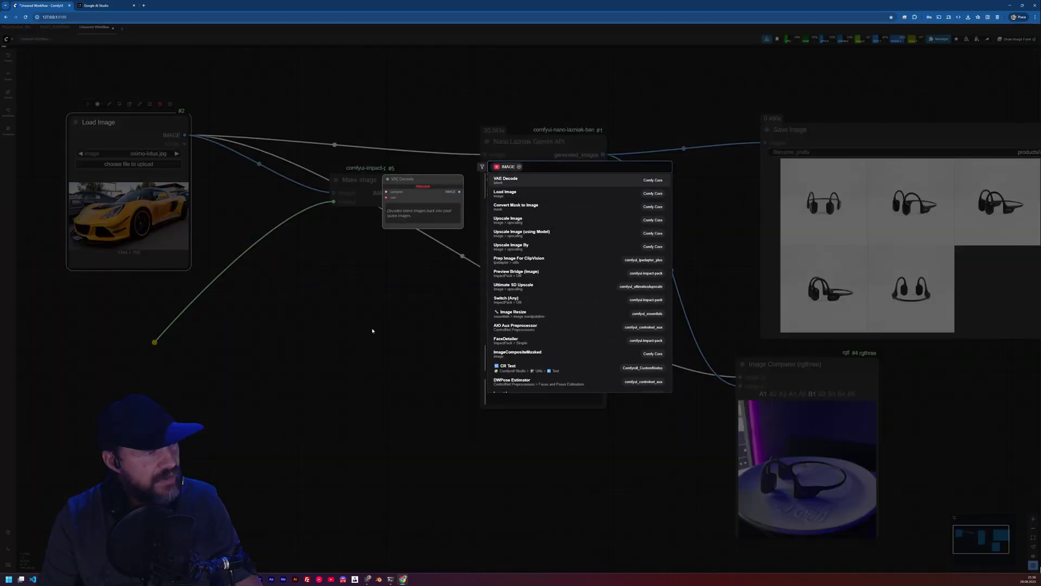
{"action": "left_click", "coordinate": [507, 193]}
{"action": "left_click_drag", "start_coordinate": [195, 325], "coordinate": [121, 312]}
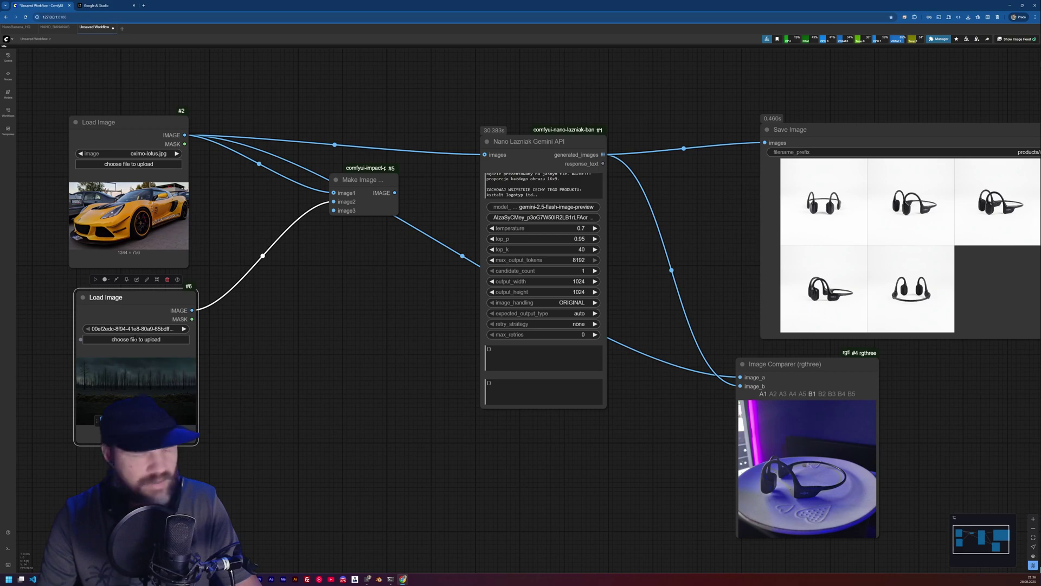
{"action": "scroll", "coordinate": [134, 340], "scroll_direction": "up", "scroll_amount": 6}
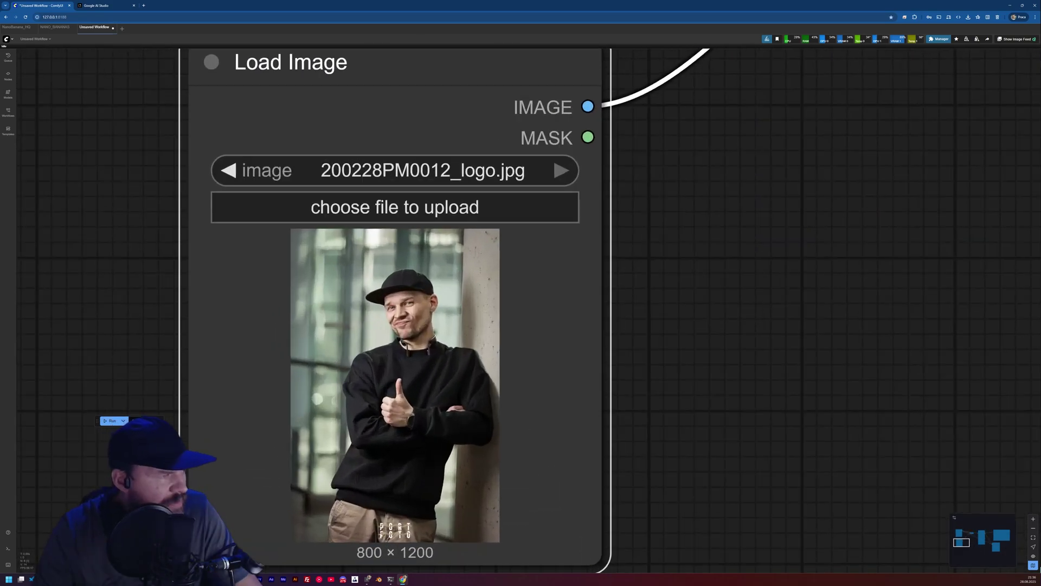
{"action": "scroll", "coordinate": [394, 340], "scroll_direction": "down", "scroll_amount": 6}
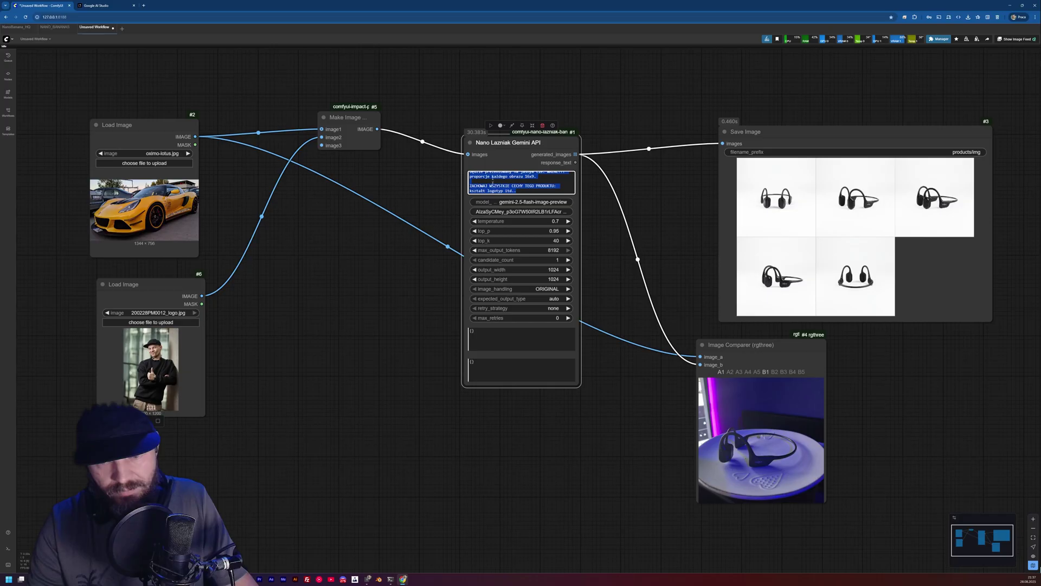
- Replace the prompt with "stwórz perfekcyjne zdjęcie w klimacie Cyberpunkowym korzystając z załączonych assetów.", run the workflow, and compare the result with the car photo
{"action": "key", "text": "ctrl+a"}
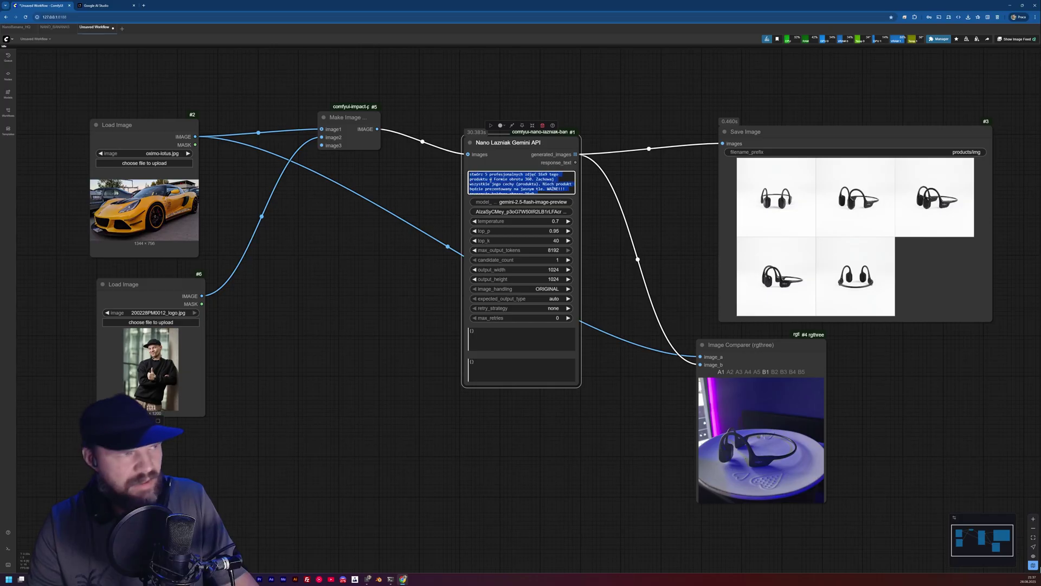
{"action": "scroll", "coordinate": [520, 180], "scroll_direction": "up", "scroll_amount": 5}
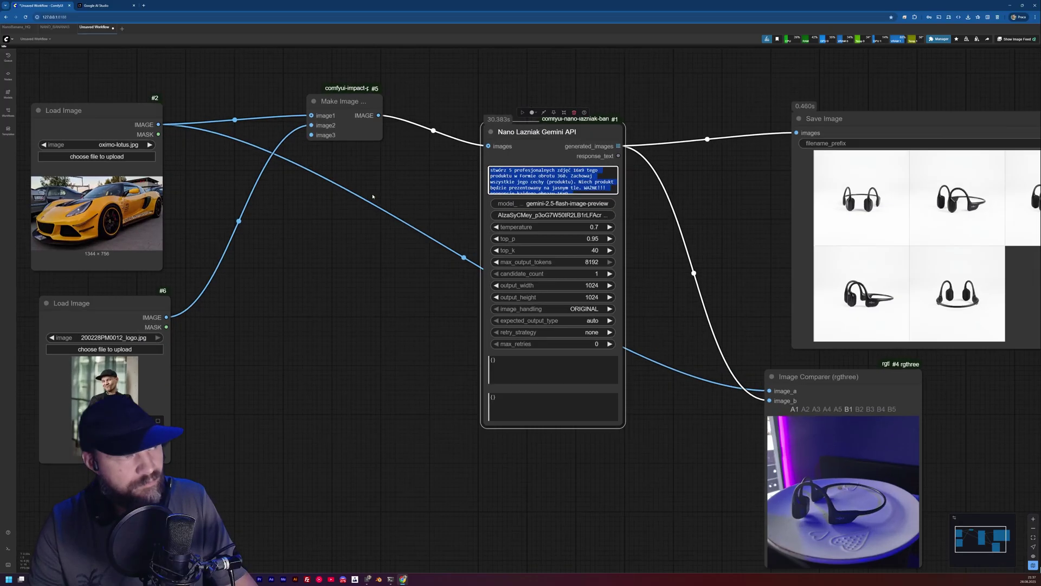
{"action": "type", "text": "stwórz perfekcyjne zdjęcie w klimacie Cyberpunkowym korzystając z załączonych assetów."}
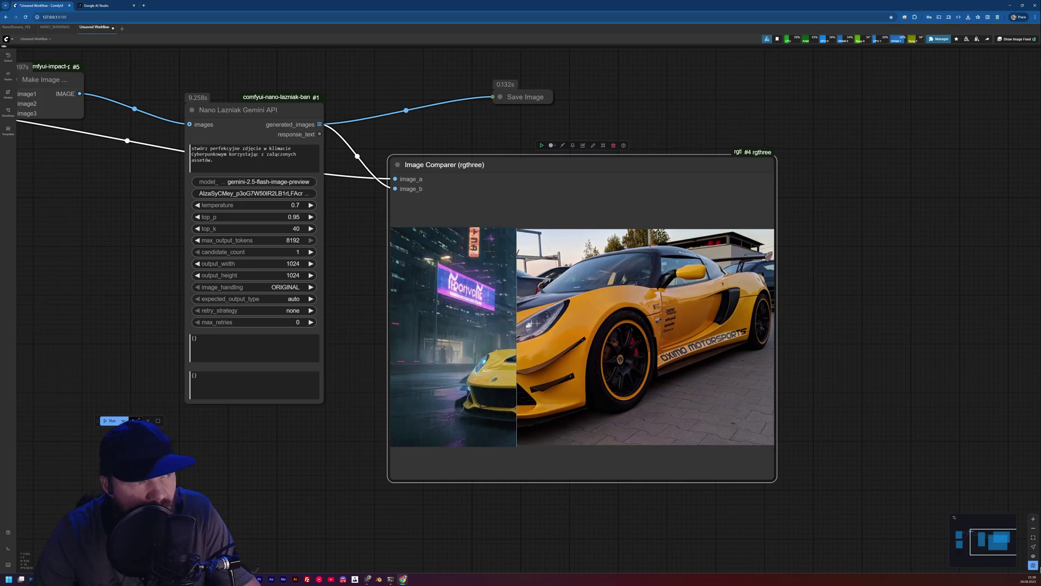
{"action": "scroll", "coordinate": [771, 321], "scroll_direction": "up", "scroll_amount": 5}
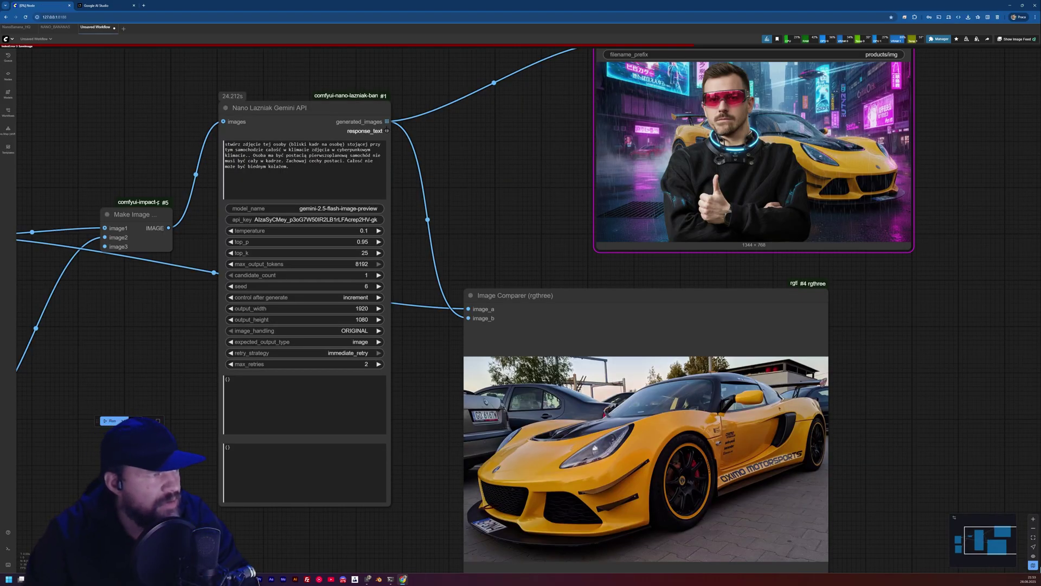
- Attach a Show Text node to the Gemini API node's response_text output
{"action": "left_click_drag", "start_coordinate": [387, 131], "coordinate": [492, 118]}
{"action": "left_click", "coordinate": [477, 170]}
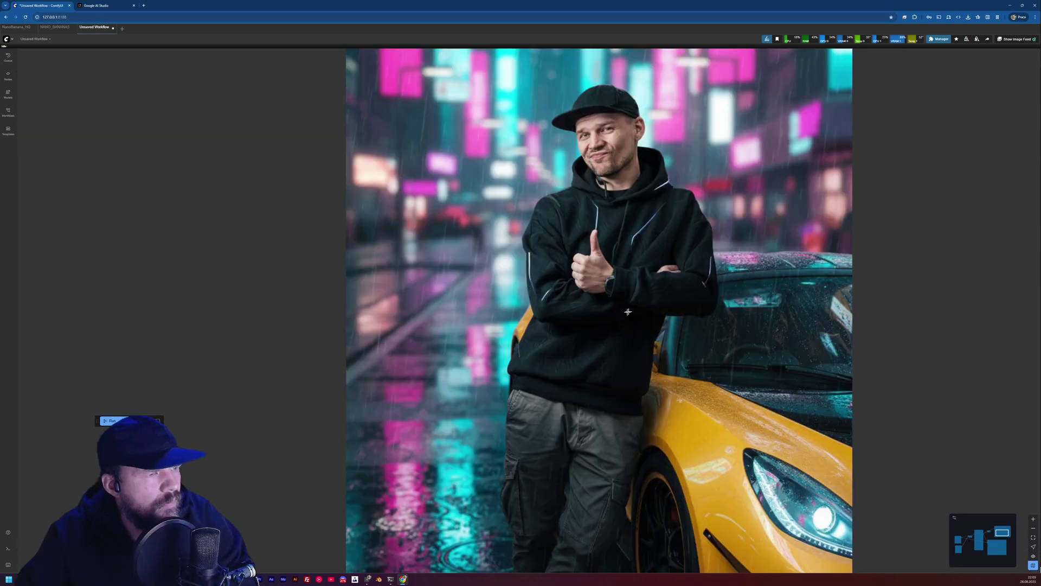
- Examine the generated cyberpunk photo in Save Image against the car and portrait source images for likeness and detail
{"action": "scroll", "coordinate": [628, 312], "scroll_direction": "down", "scroll_amount": 3}
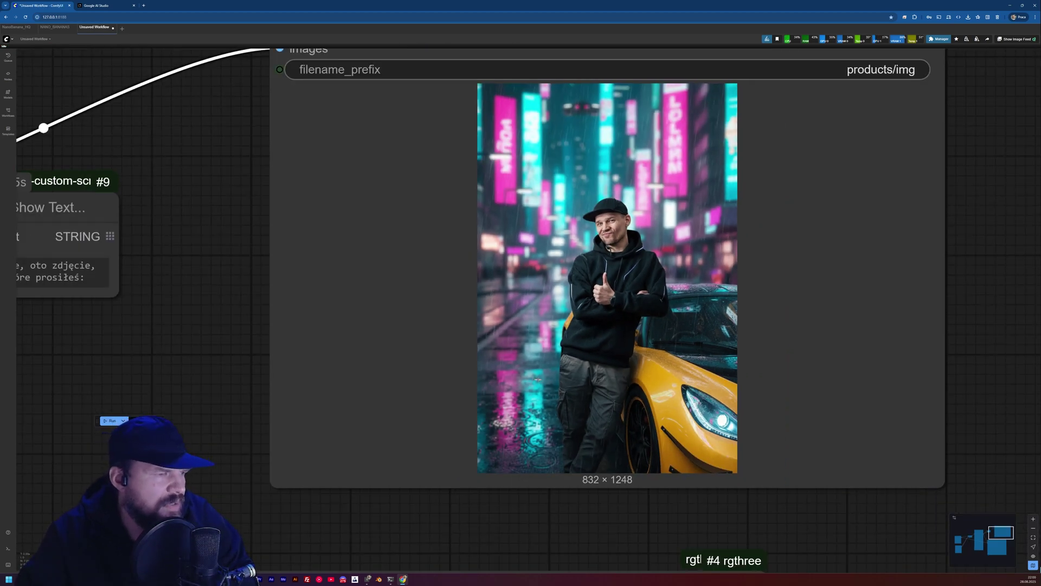
{"action": "scroll", "coordinate": [599, 371], "scroll_direction": "up", "scroll_amount": 5}
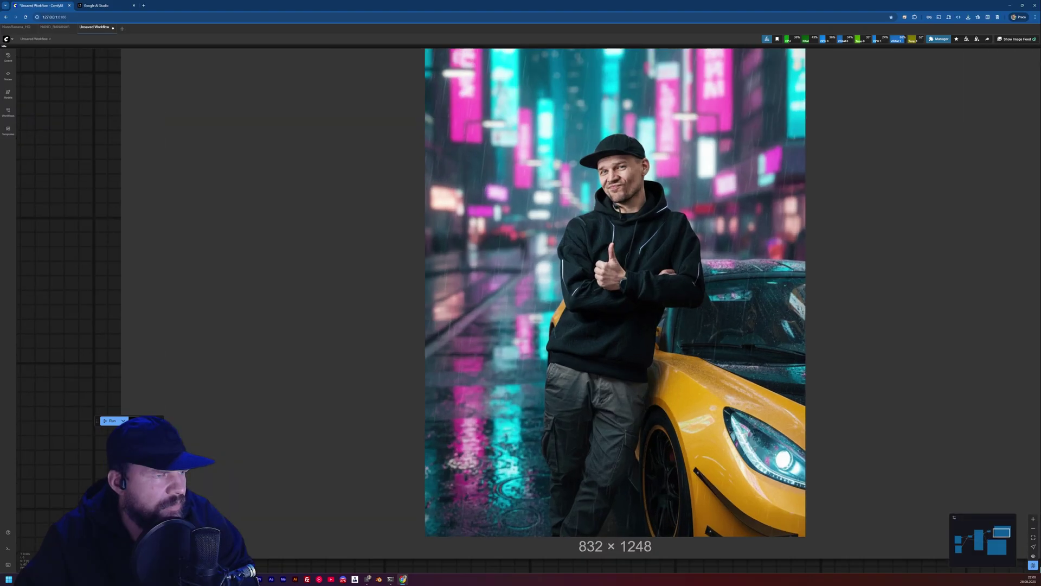
{"action": "scroll", "coordinate": [598, 342], "scroll_direction": "down", "scroll_amount": 10}
{"action": "scroll", "coordinate": [598, 342], "scroll_direction": "down", "scroll_amount": 1}
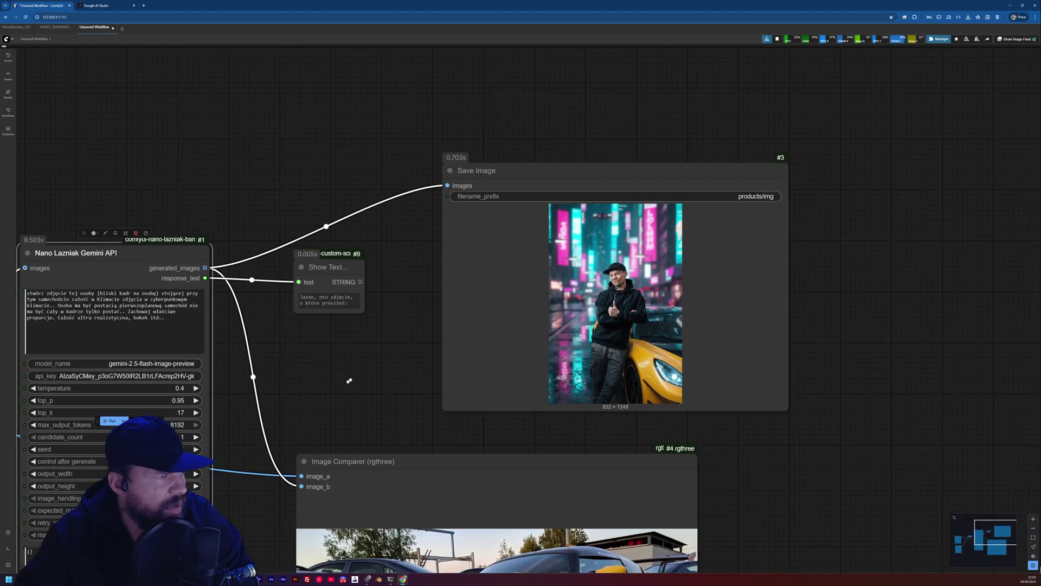
{"action": "left_click_drag", "start_coordinate": [349, 379], "coordinate": [940, 168]}
{"action": "left_click_drag", "start_coordinate": [483, 342], "coordinate": [520, 354]}
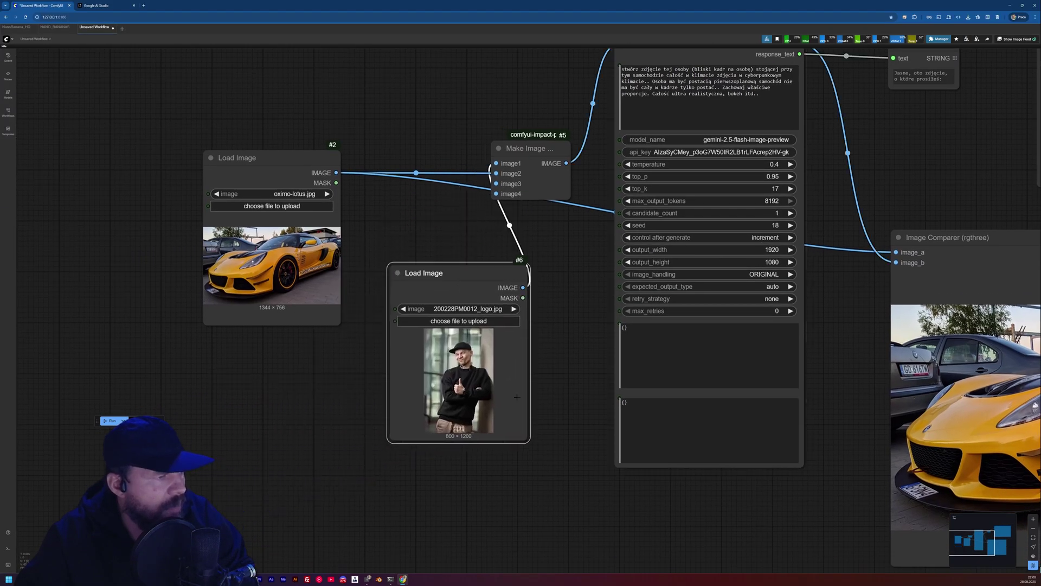
{"action": "scroll", "coordinate": [467, 388], "scroll_direction": "up", "scroll_amount": 10}
{"action": "left_click_drag", "start_coordinate": [124, 282], "coordinate": [255, 502]}
{"action": "scroll", "coordinate": [260, 468], "scroll_direction": "down", "scroll_amount": 2}
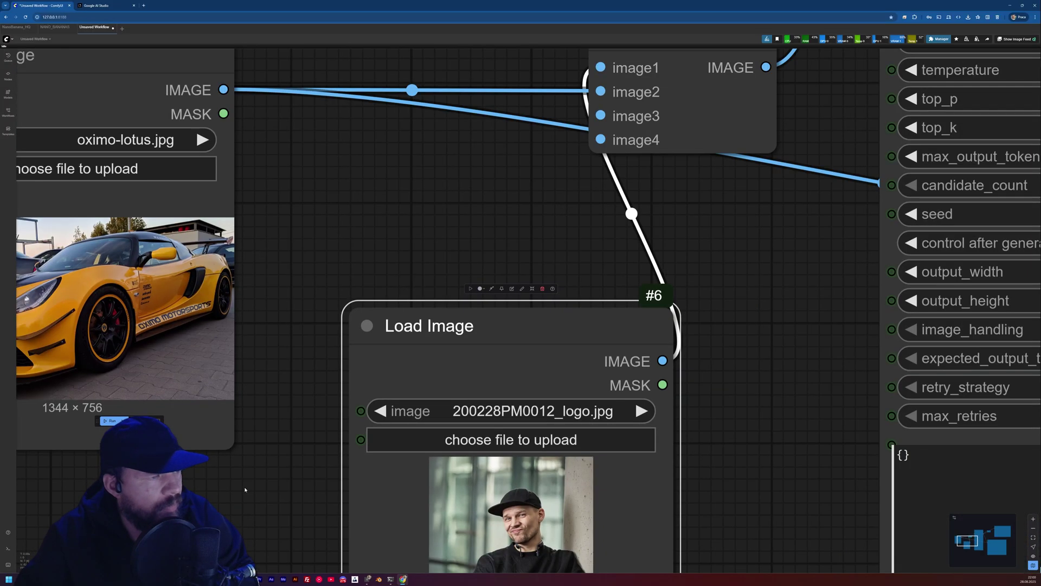
{"action": "scroll", "coordinate": [467, 357], "scroll_direction": "up", "scroll_amount": 8}
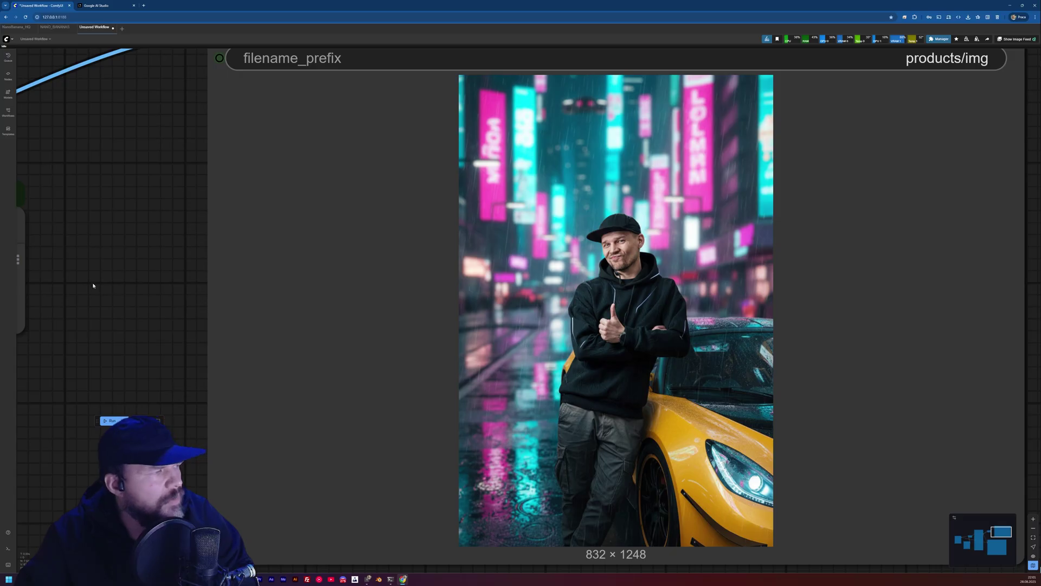
- Review the Show Text response, the cyberpunk portrait prompt, and the parameter settings of the Gemini API node
{"action": "left_click_drag", "start_coordinate": [97, 240], "coordinate": [552, 258]}
{"action": "left_click_drag", "start_coordinate": [299, 275], "coordinate": [514, 255]}
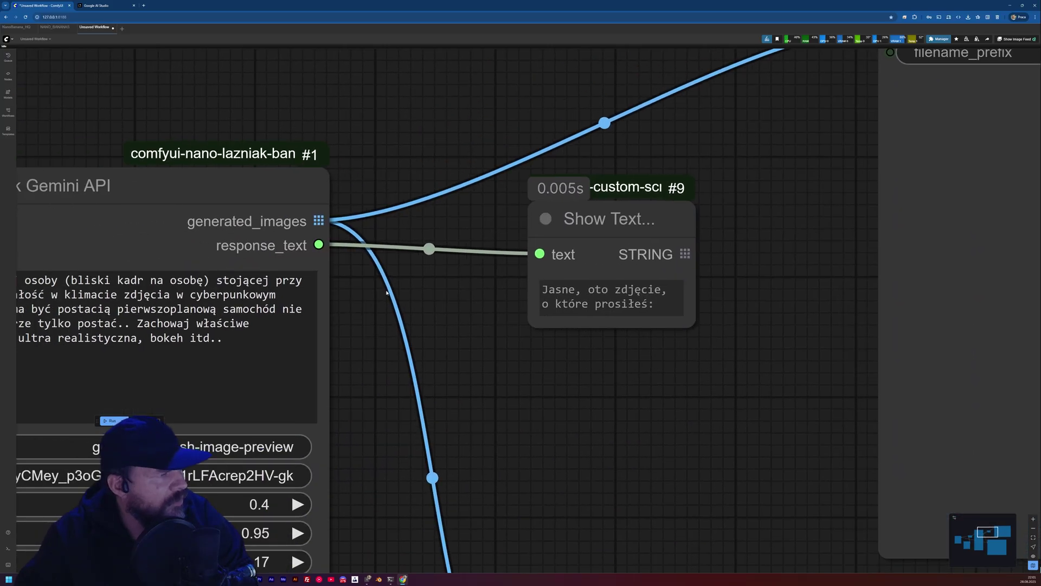
{"action": "left_click_drag", "start_coordinate": [146, 376], "coordinate": [453, 285]}
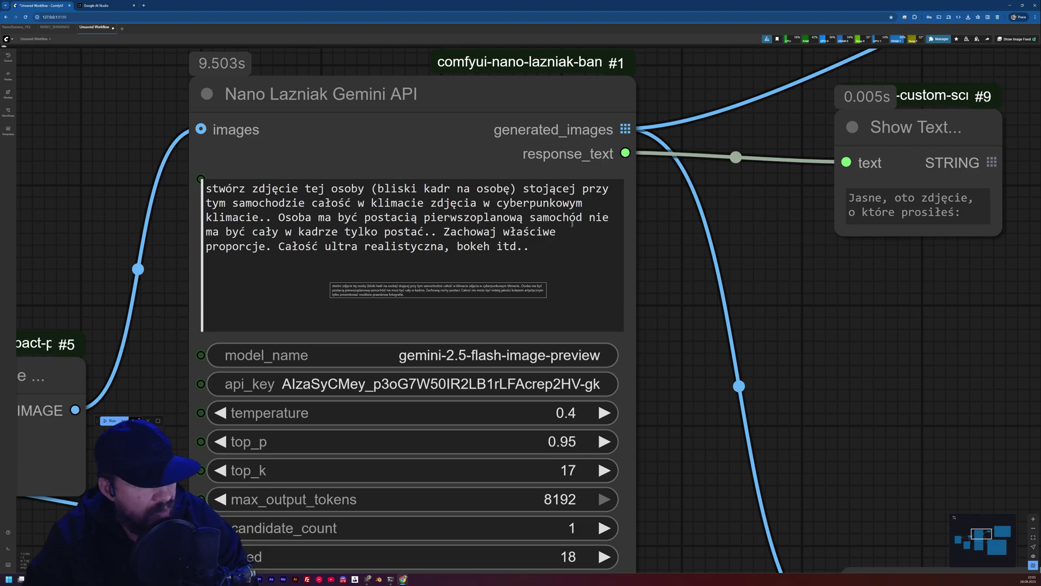
{"action": "scroll", "coordinate": [436, 130], "scroll_direction": "down", "scroll_amount": 5}
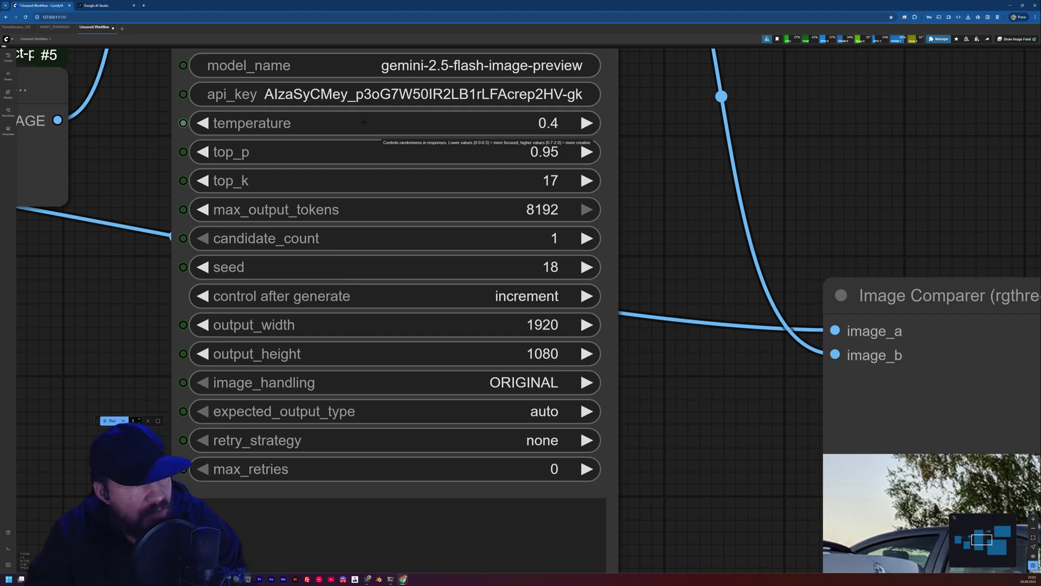
- Inspect the regenerated cyberpunk photo with the leather jacket, gloves and Lotus logo cap in the Save Image node
{"action": "scroll", "coordinate": [179, 325], "scroll_direction": "down", "scroll_amount": 10}
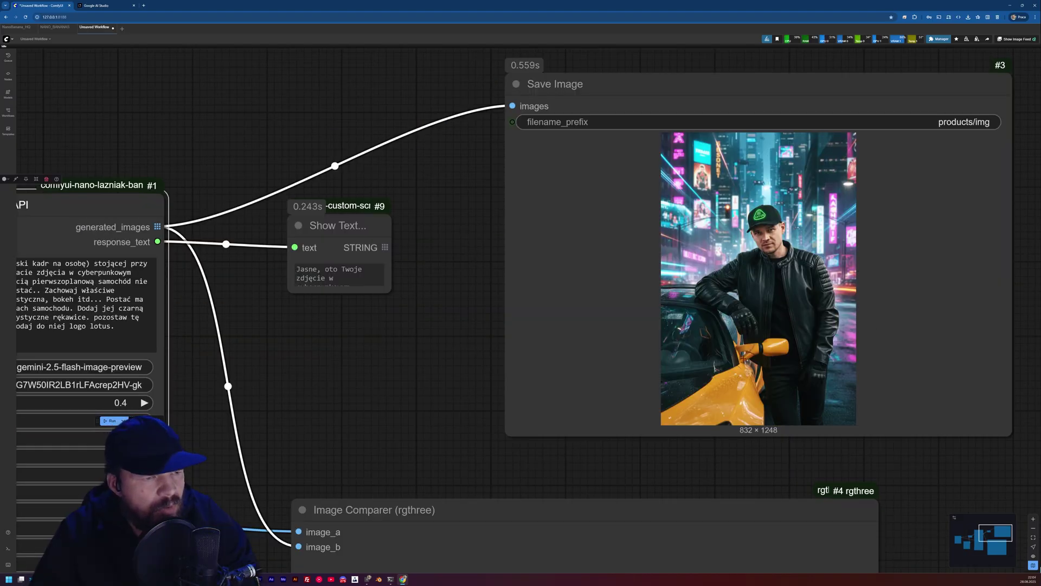
{"action": "scroll", "coordinate": [776, 362], "scroll_direction": "up", "scroll_amount": 4}
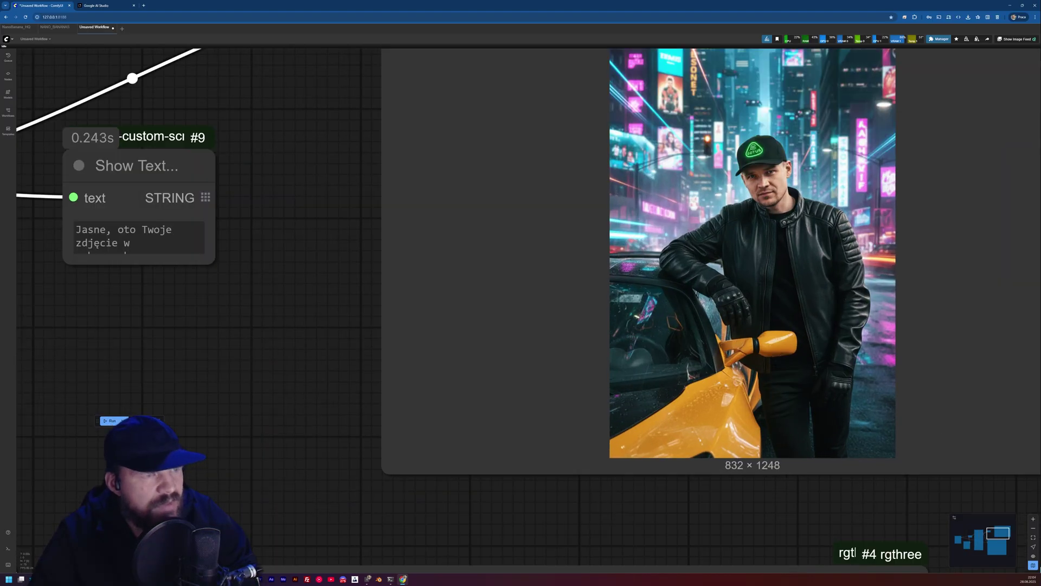
- Examine the neon-city photo with the green cap logo up close and alongside the Gemini API node in the workflow
{"action": "scroll", "coordinate": [821, 295], "scroll_direction": "down", "scroll_amount": 8}
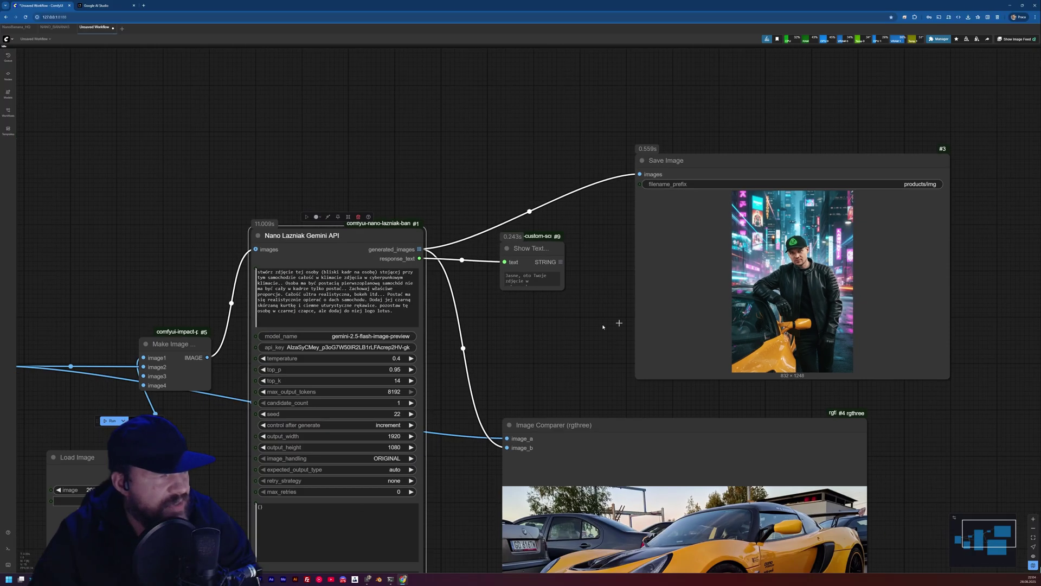
{"action": "scroll", "coordinate": [603, 327], "scroll_direction": "up", "scroll_amount": 4}
{"action": "scroll", "coordinate": [859, 225], "scroll_direction": "down", "scroll_amount": 3}
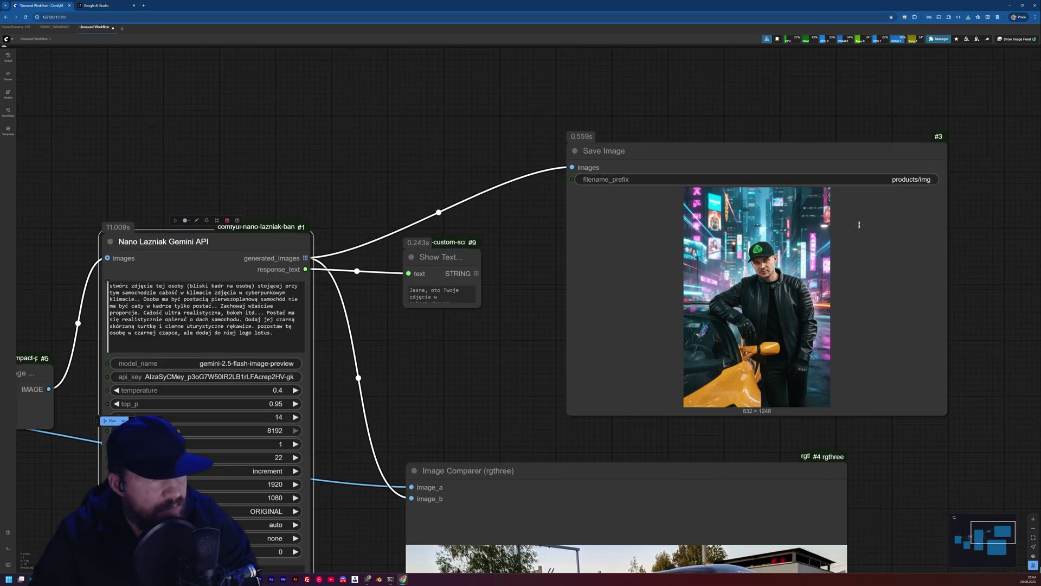
{"action": "scroll", "coordinate": [810, 245], "scroll_direction": "up", "scroll_amount": 10}
{"action": "scroll", "coordinate": [698, 246], "scroll_direction": "down", "scroll_amount": 6}
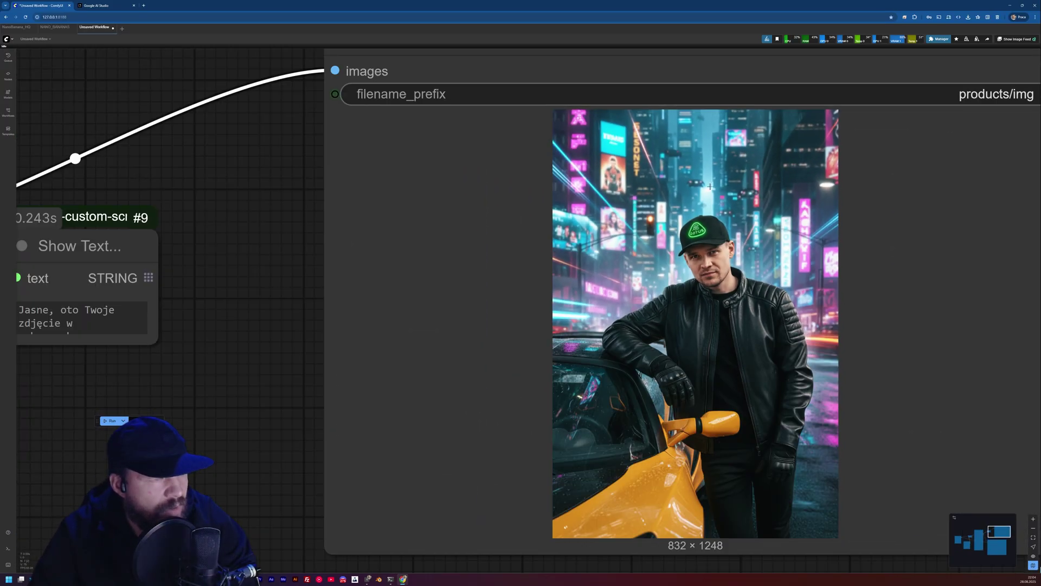
{"action": "scroll", "coordinate": [676, 355], "scroll_direction": "up", "scroll_amount": 7}
{"action": "scroll", "coordinate": [696, 366], "scroll_direction": "down", "scroll_amount": 4}
{"action": "scroll", "coordinate": [697, 362], "scroll_direction": "down", "scroll_amount": 2}
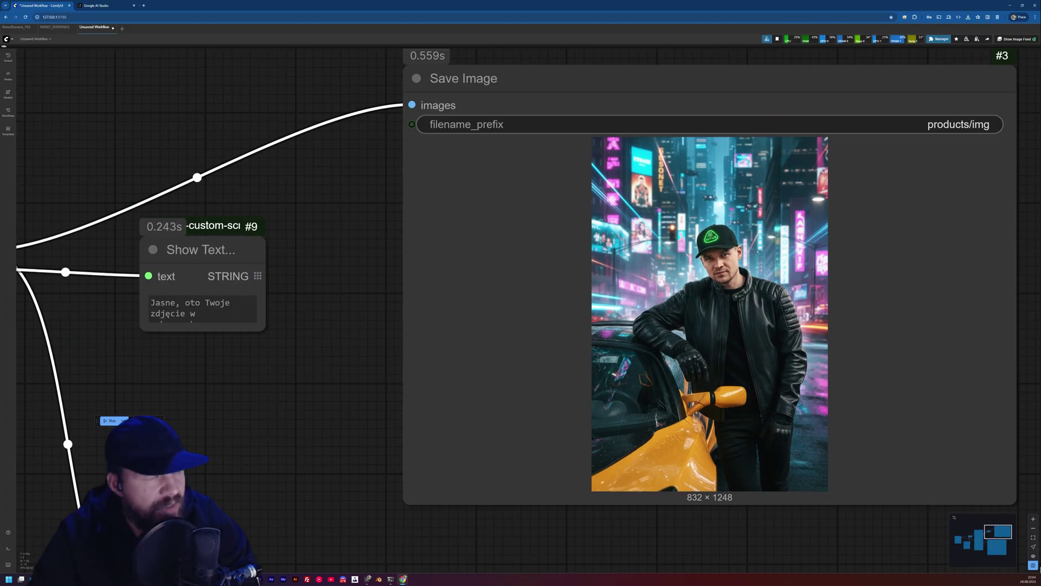
{"action": "scroll", "coordinate": [761, 382], "scroll_direction": "down", "scroll_amount": 2}
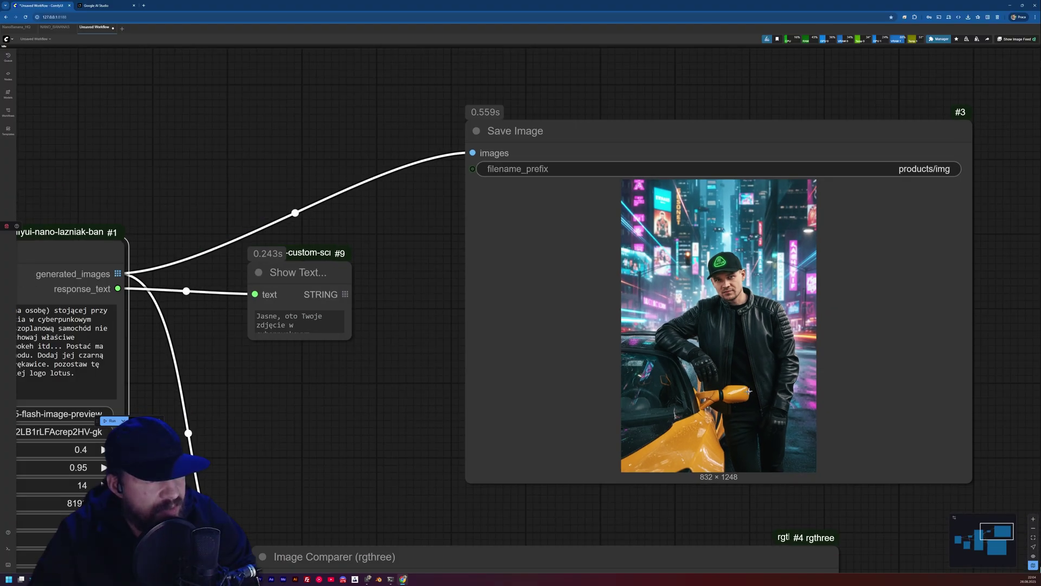
{"action": "left_click_drag", "start_coordinate": [163, 379], "coordinate": [619, 314]}
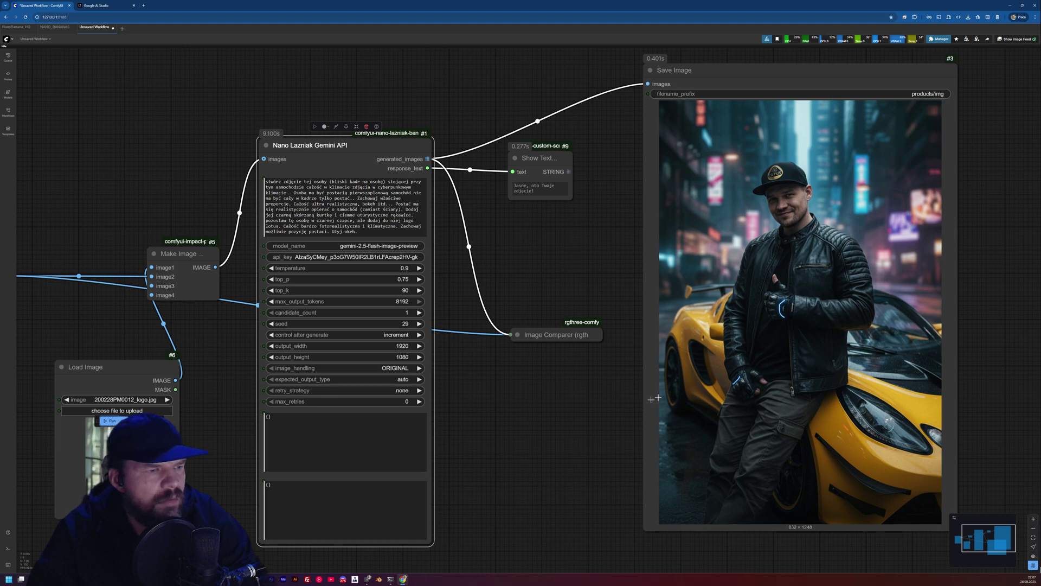
- Compare the new thumbs-up composite in Save Image with the portrait source photo, checking the face, pose, cap logo and gloves
{"action": "scroll", "coordinate": [538, 406], "scroll_direction": "down", "scroll_amount": 1}
{"action": "left_click_drag", "start_coordinate": [549, 413], "coordinate": [539, 407]}
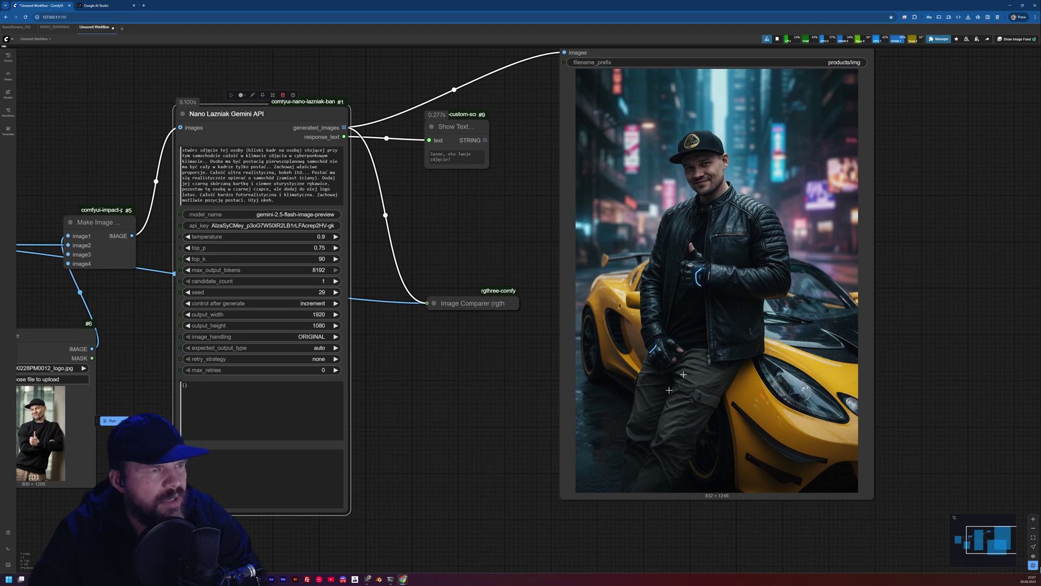
{"action": "scroll", "coordinate": [760, 394], "scroll_direction": "down", "scroll_amount": 4}
{"action": "scroll", "coordinate": [747, 337], "scroll_direction": "up", "scroll_amount": 7}
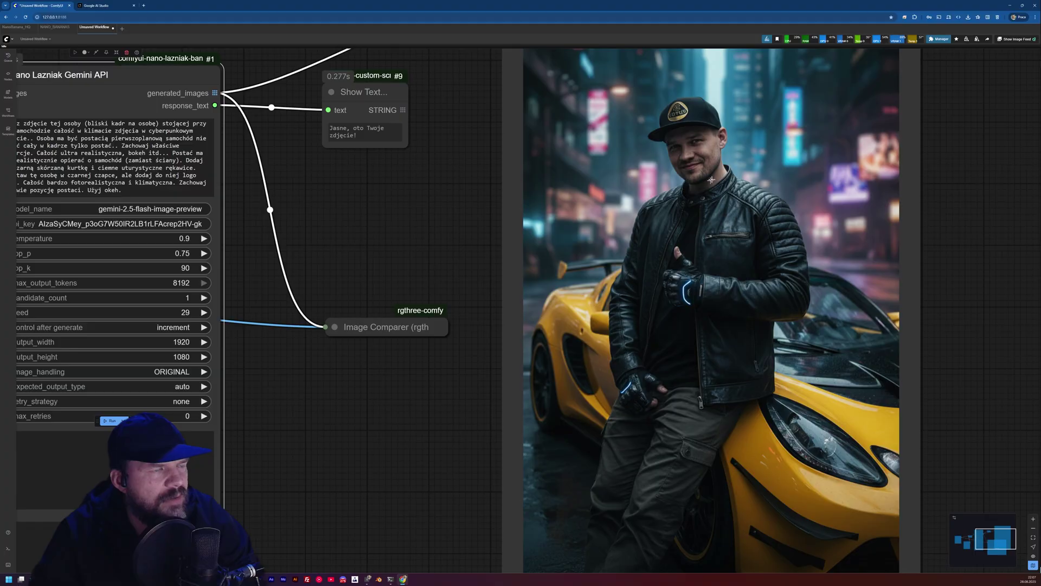
{"action": "scroll", "coordinate": [689, 312], "scroll_direction": "down", "scroll_amount": 4}
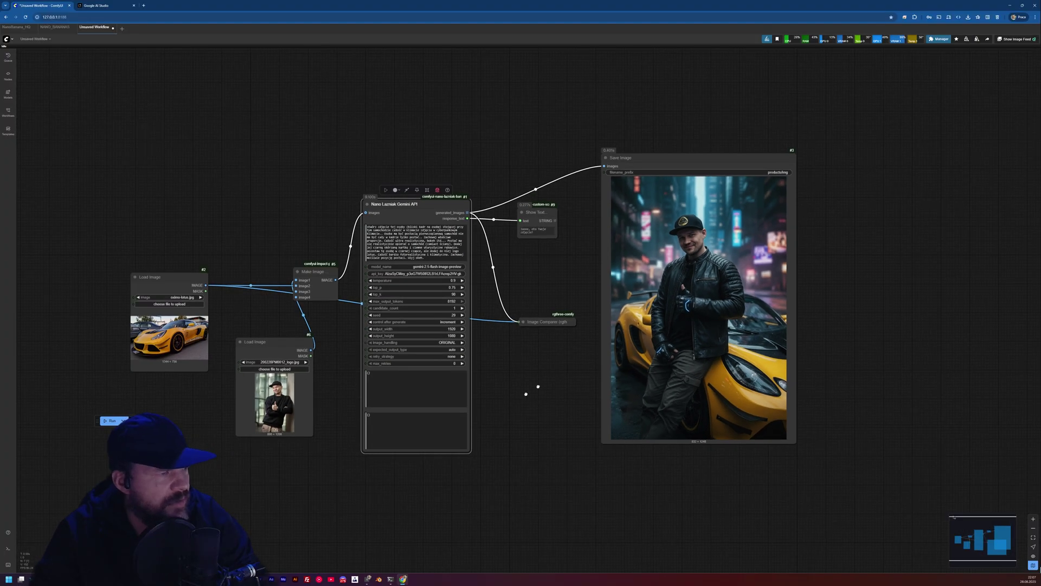
{"action": "left_click_drag", "start_coordinate": [191, 446], "coordinate": [476, 333]}
{"action": "scroll", "coordinate": [561, 282], "scroll_direction": "up", "scroll_amount": 10}
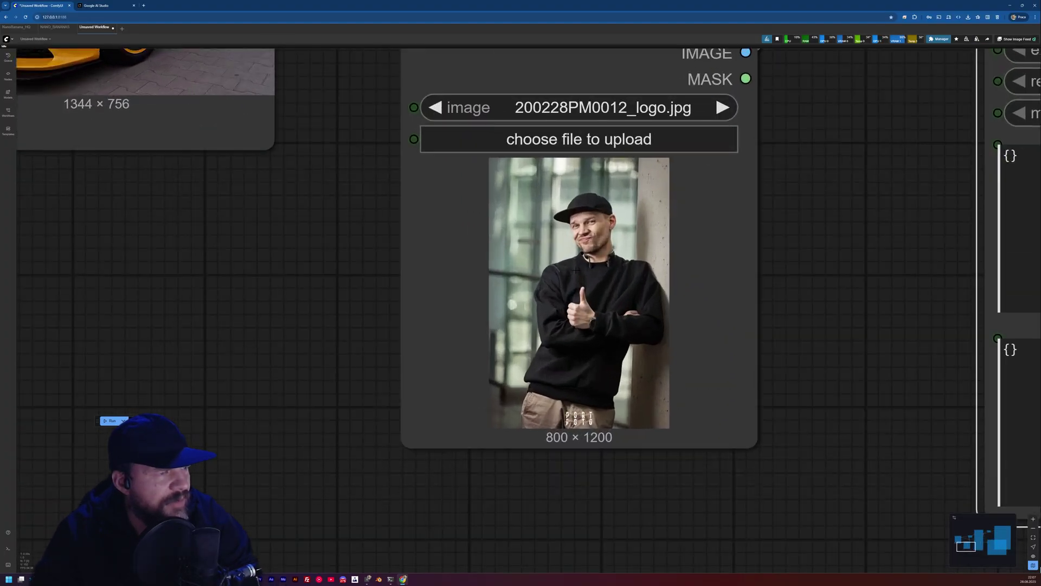
{"action": "scroll", "coordinate": [575, 239], "scroll_direction": "down", "scroll_amount": 8}
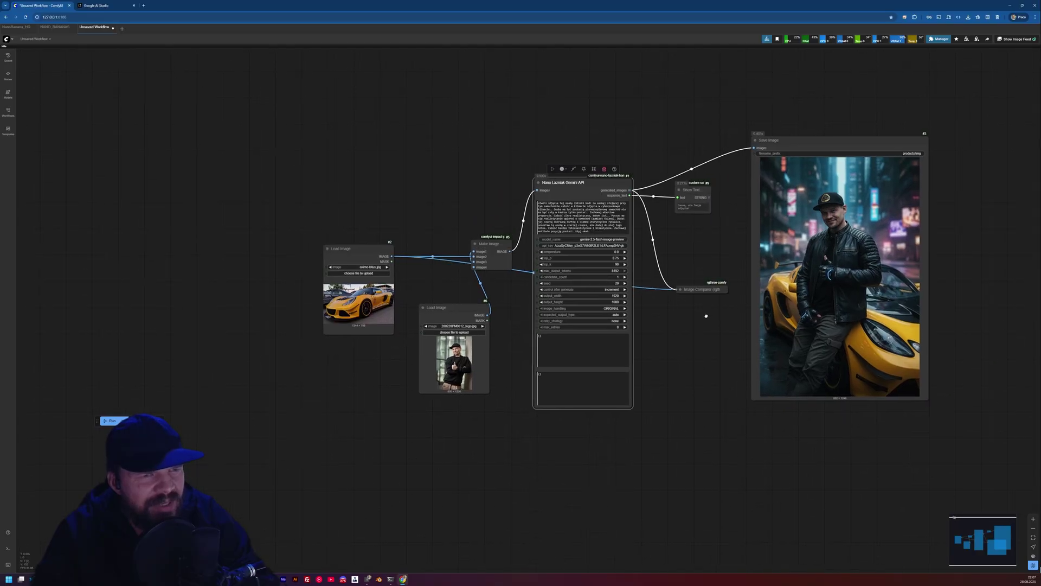
{"action": "scroll", "coordinate": [921, 309], "scroll_direction": "up", "scroll_amount": 6}
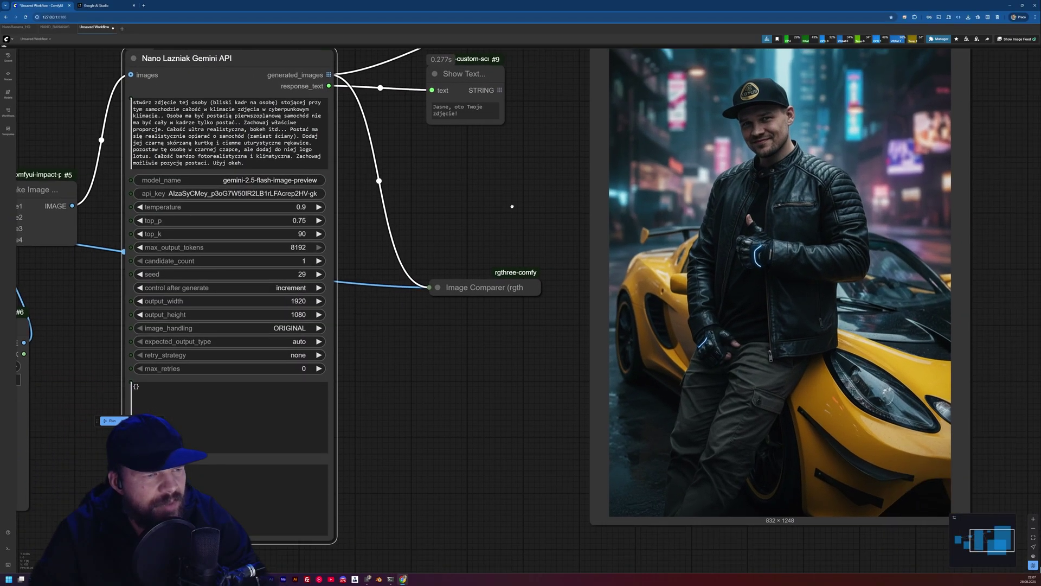
{"action": "scroll", "coordinate": [750, 102], "scroll_direction": "up", "scroll_amount": 10}
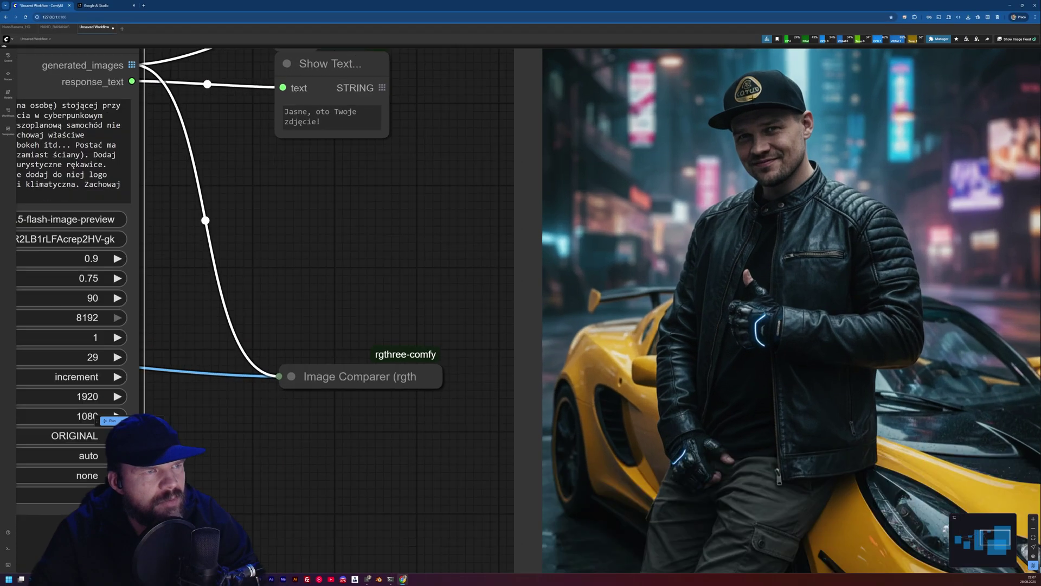
{"action": "scroll", "coordinate": [747, 98], "scroll_direction": "down", "scroll_amount": 6}
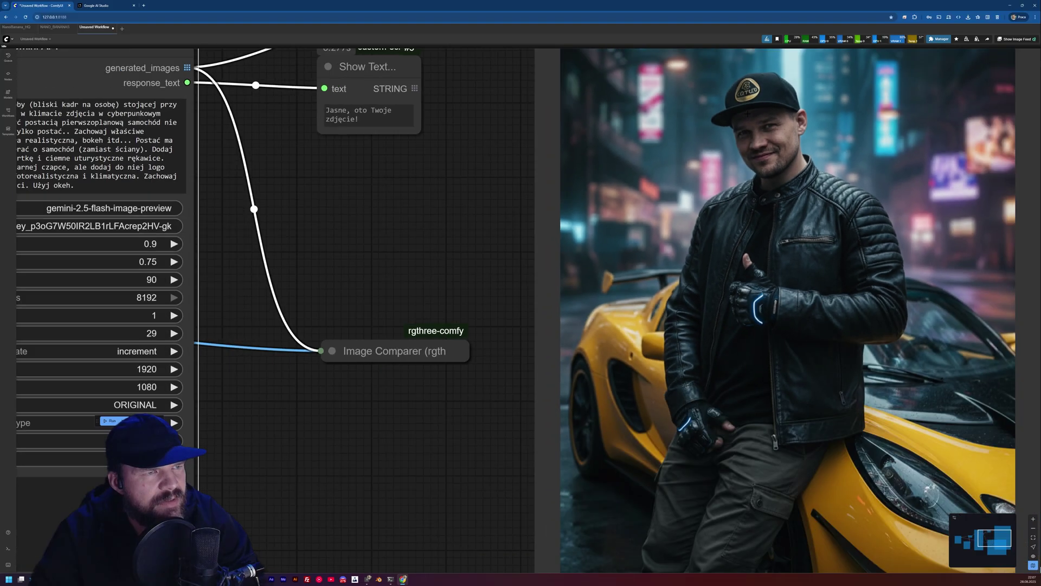
{"action": "left_click_drag", "start_coordinate": [548, 175], "coordinate": [608, 265]}
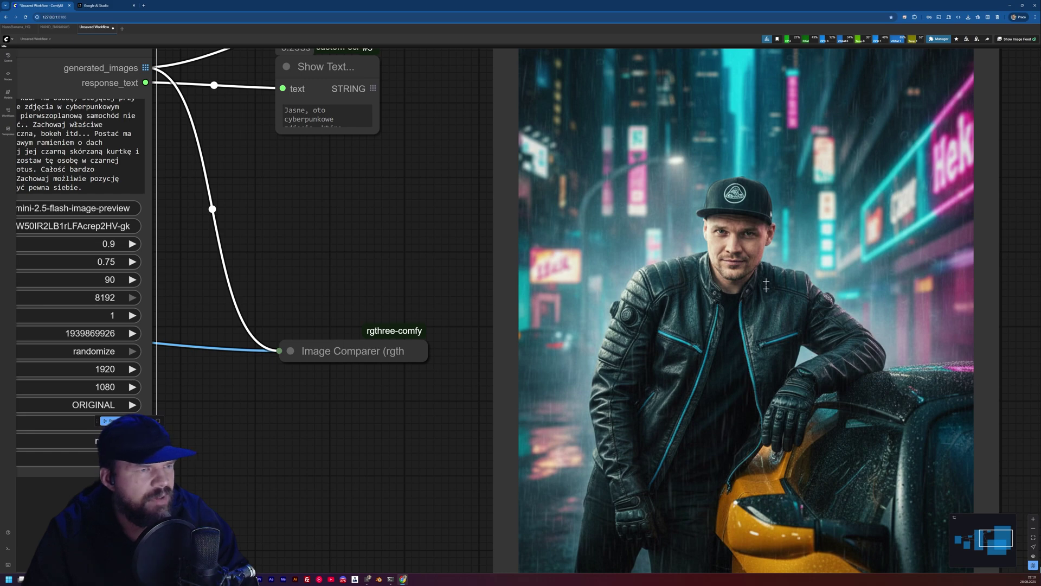
- Inspect the rainy cyberpunk composite of the man leaning on the car roof, then view it within the whole workflow
{"action": "key", "text": "."}
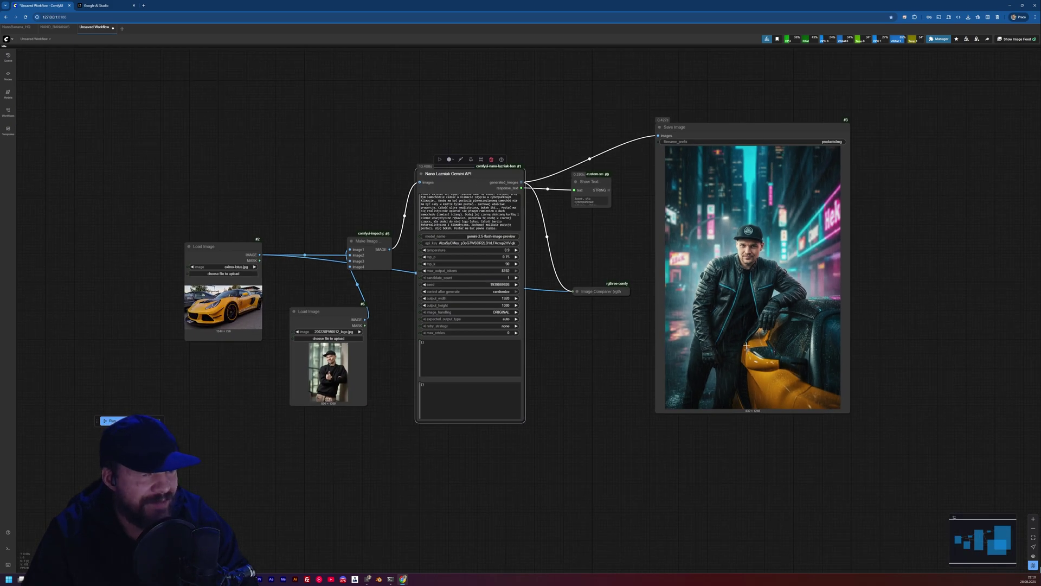
{"action": "scroll", "coordinate": [747, 347], "scroll_direction": "up", "scroll_amount": 5}
{"action": "scroll", "coordinate": [751, 374], "scroll_direction": "up", "scroll_amount": 3}
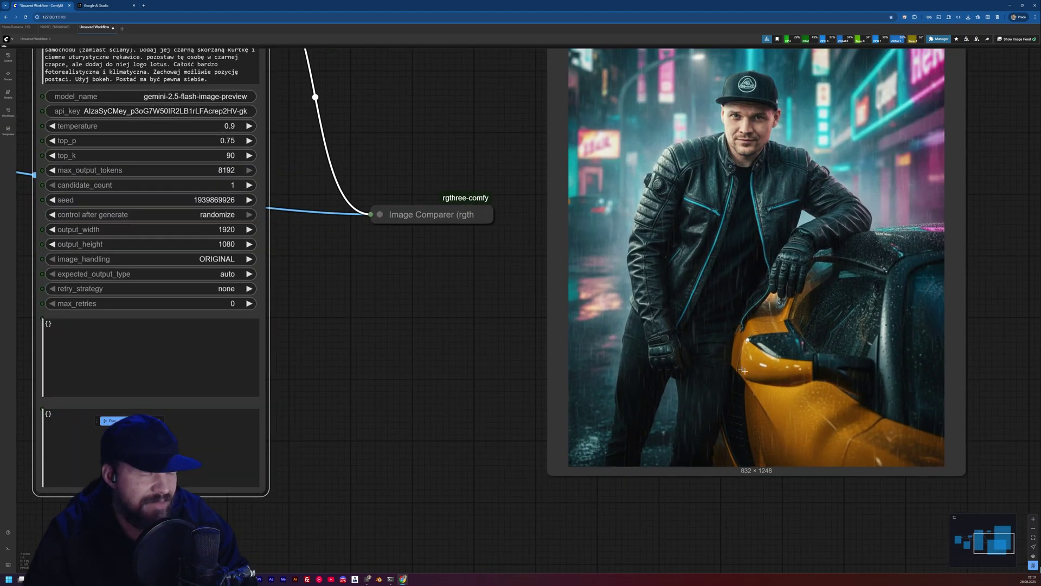
{"action": "scroll", "coordinate": [745, 360], "scroll_direction": "down", "scroll_amount": 3}
{"action": "scroll", "coordinate": [730, 335], "scroll_direction": "down", "scroll_amount": 4}
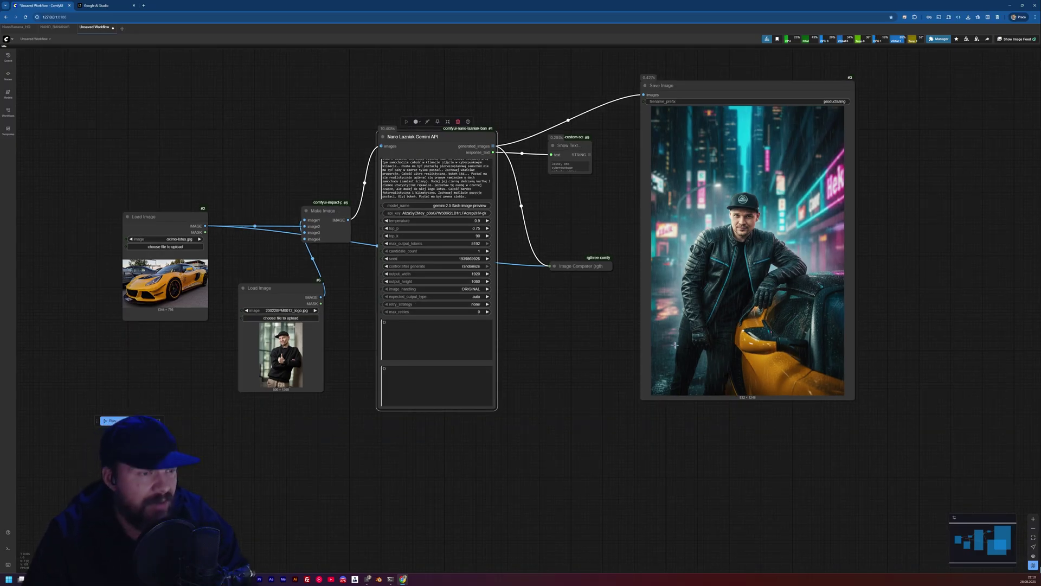
{"action": "left_click_drag", "start_coordinate": [586, 317], "coordinate": [586, 342]}
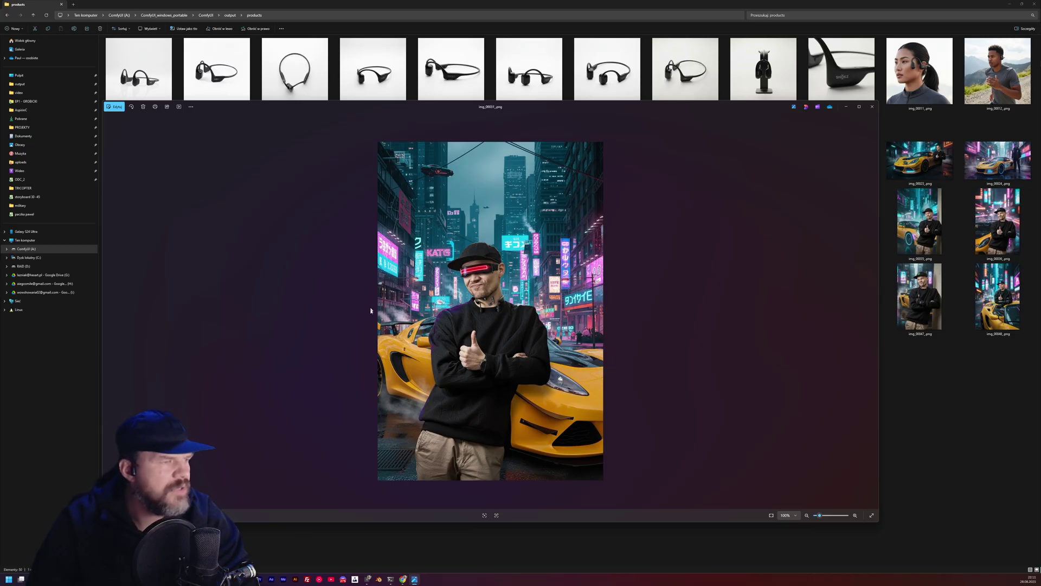
- Browse forward through the generated cyberpunk images in the products output folder up to the rainy leather-jacket portrait
{"action": "key", "text": "Right"}
{"action": "key", "text": "Right"}
{"action": "key", "text": "Right"}
{"action": "key", "text": "Right"}
{"action": "key", "text": "Right"}
{"action": "key", "text": "Right"}
{"action": "key", "text": "Right"}
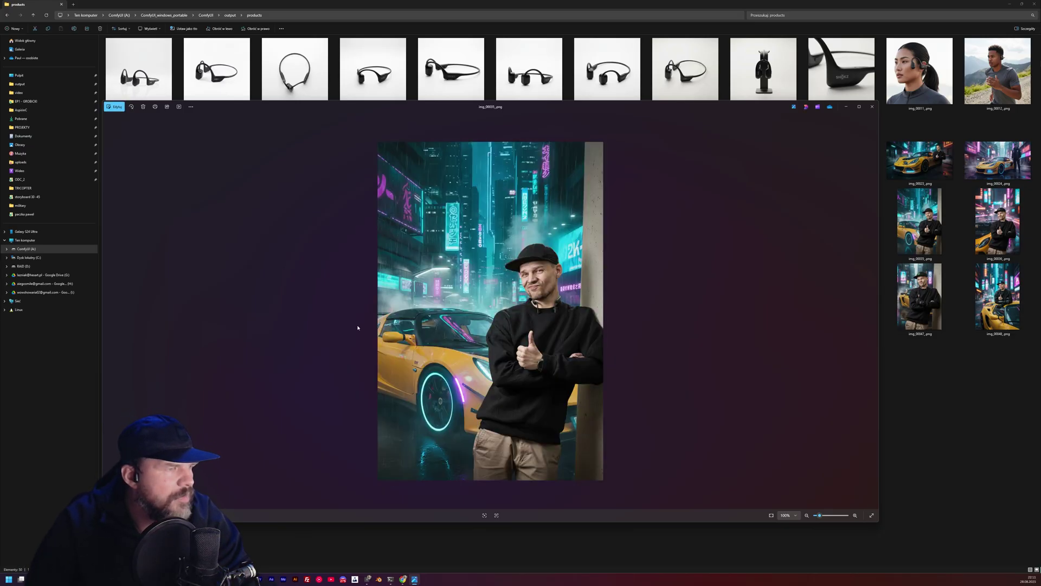
{"action": "key", "text": "Right"}
{"action": "key", "text": "Right"}
{"action": "key", "text": "Right"}
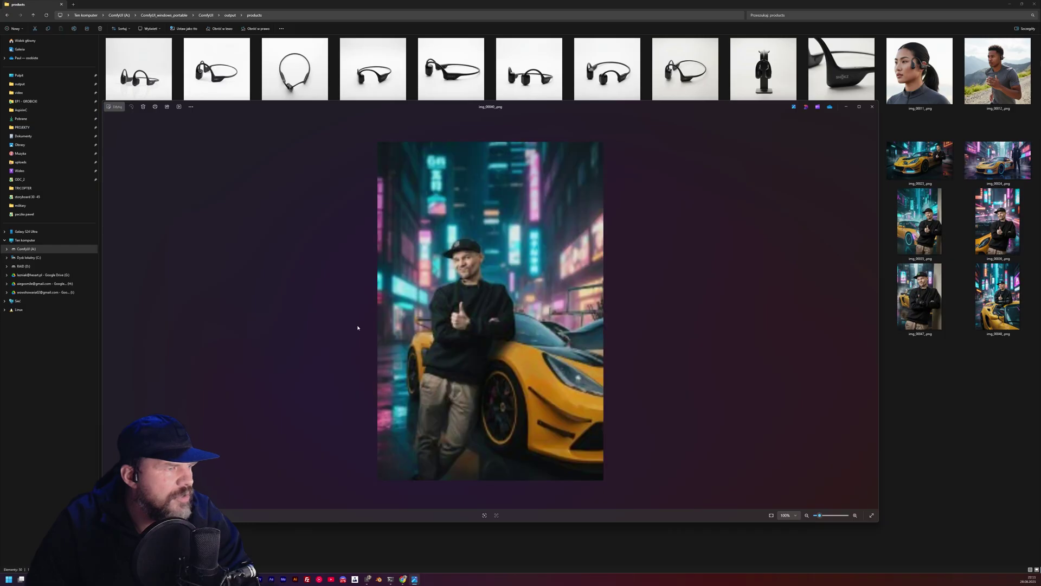
{"action": "key", "text": "Right"}
{"action": "key", "text": "Right"}
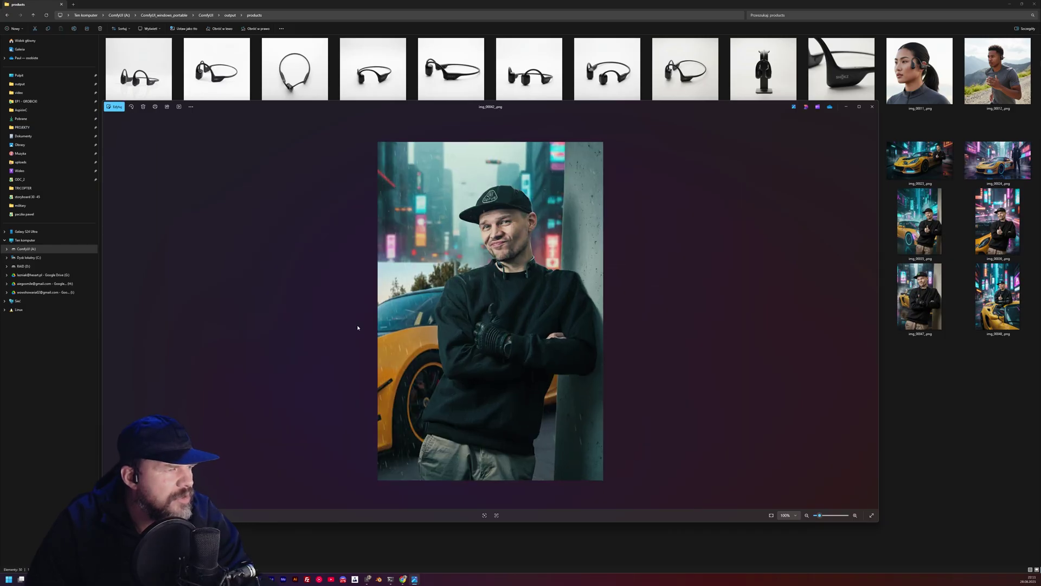
{"action": "key", "text": "Right"}
{"action": "key", "text": "Right"}
{"action": "key", "text": "Right"}
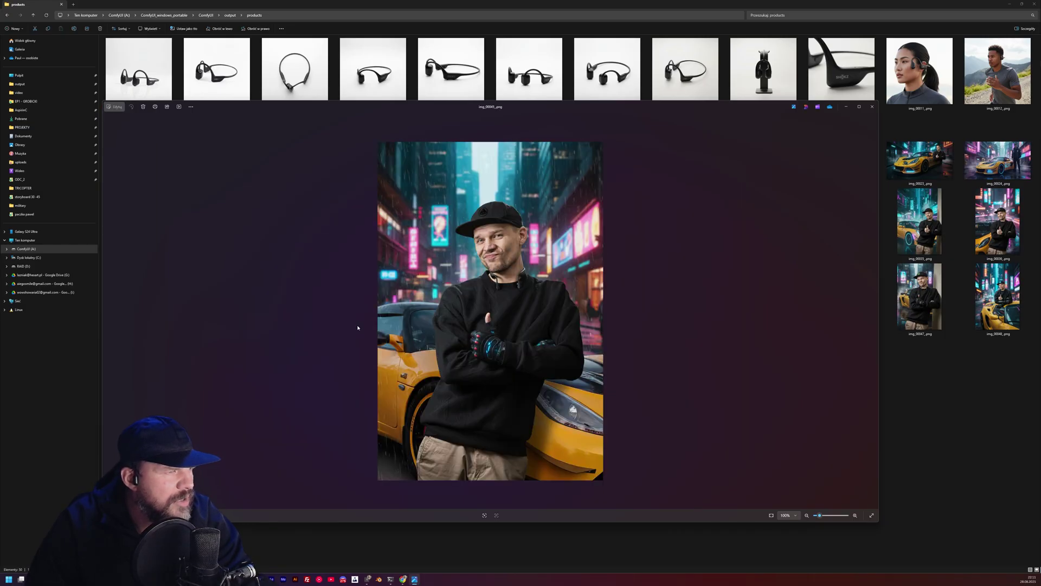
{"action": "key", "text": "Right"}
{"action": "key", "text": "Right"}
{"action": "key", "text": "Right"}
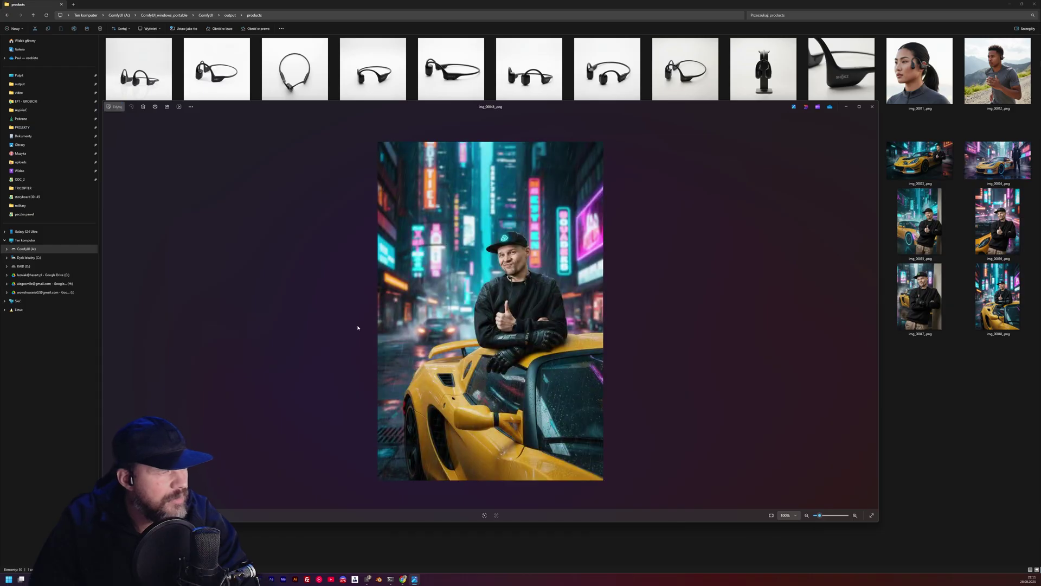
{"action": "key", "text": "Right"}
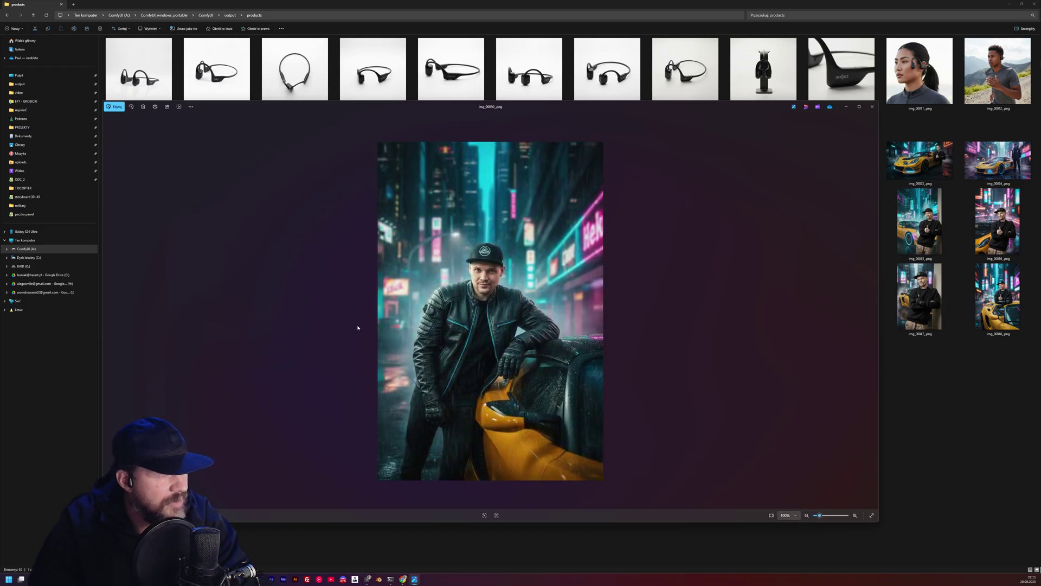
- Compare the recent portrait variants back and forth for differences in pose, clothing, cap logo and background
{"action": "key", "text": "Left"}
{"action": "key", "text": "Left"}
{"action": "key", "text": "Left"}
{"action": "key", "text": "Left"}
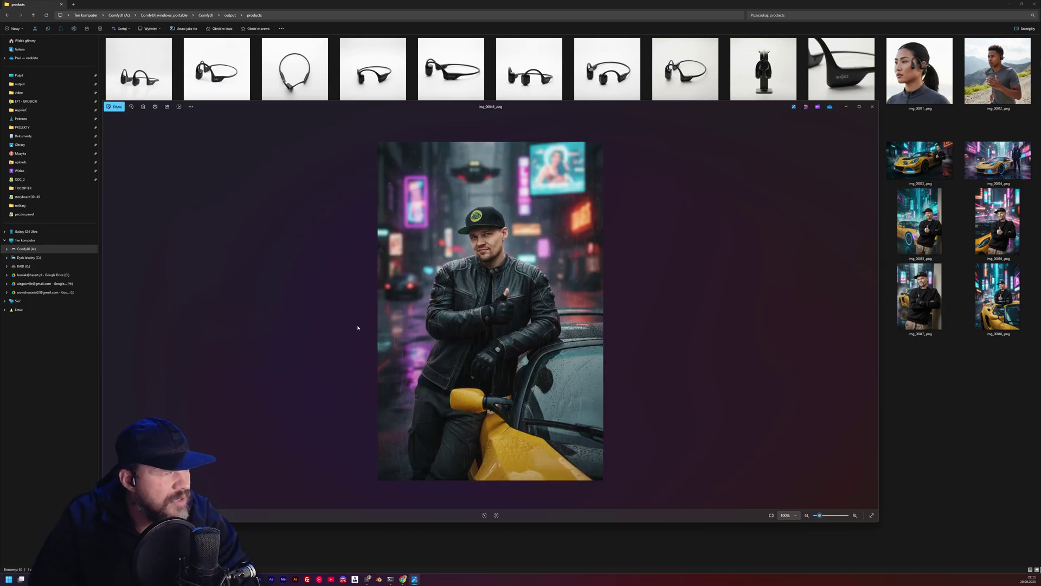
{"action": "key", "text": "Right"}
{"action": "key", "text": "Right"}
{"action": "key", "text": "Right"}
{"action": "key", "text": "Left"}
{"action": "key", "text": "Left"}
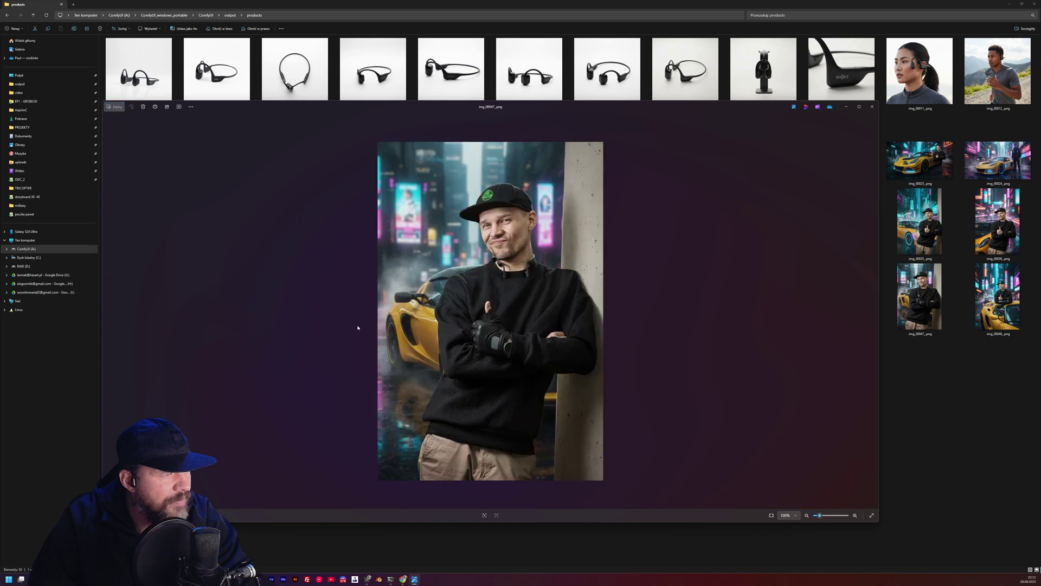
{"action": "key", "text": "Right"}
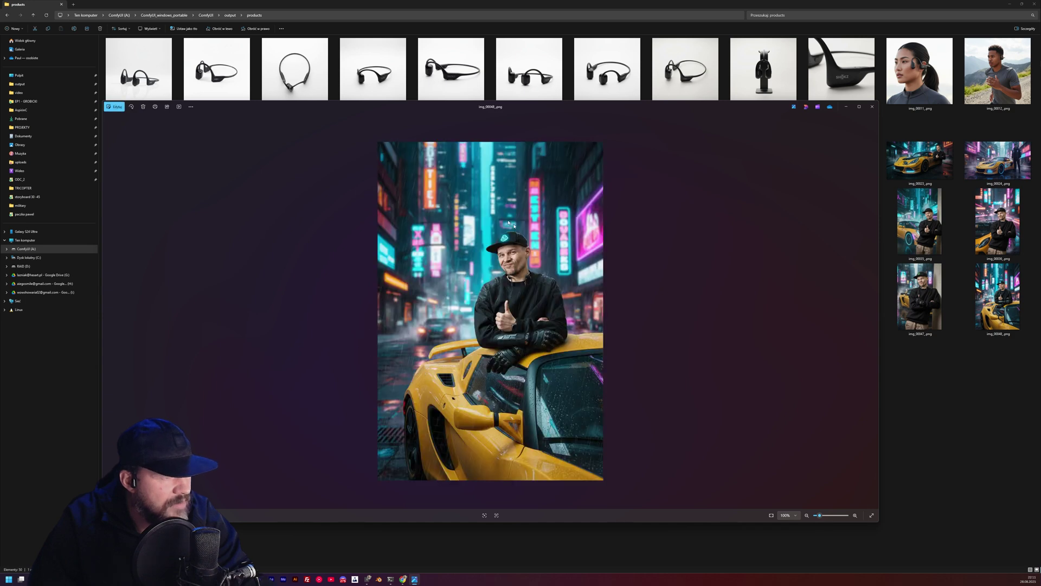
{"action": "key", "text": "Left"}
{"action": "key", "text": "Left"}
{"action": "key", "text": "Right"}
{"action": "key", "text": "Left"}
{"action": "key", "text": "Left"}
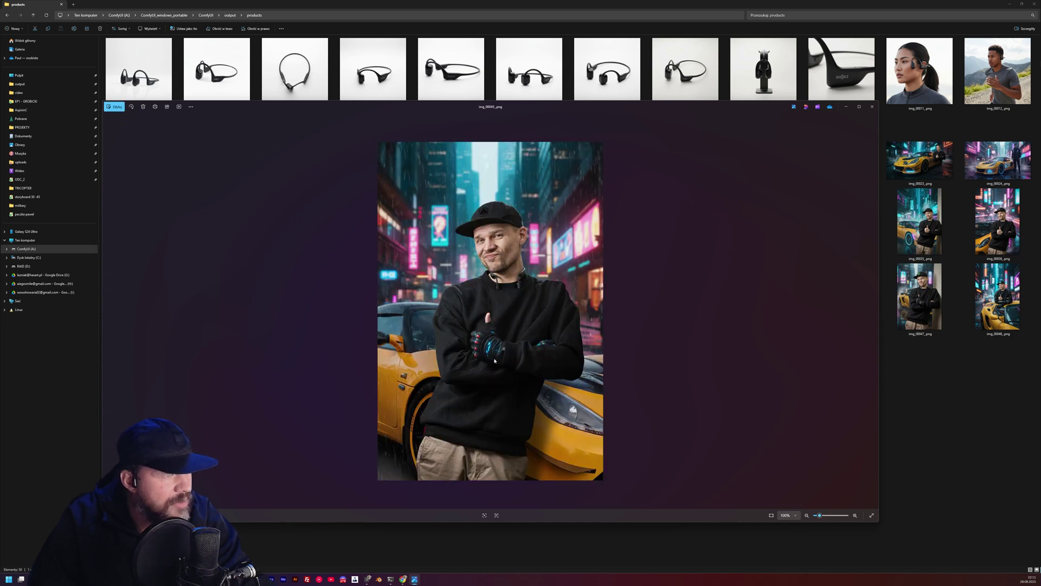
{"action": "key", "text": "Left"}
{"action": "key", "text": "Left"}
{"action": "key", "text": "Right"}
{"action": "key", "text": "Left"}
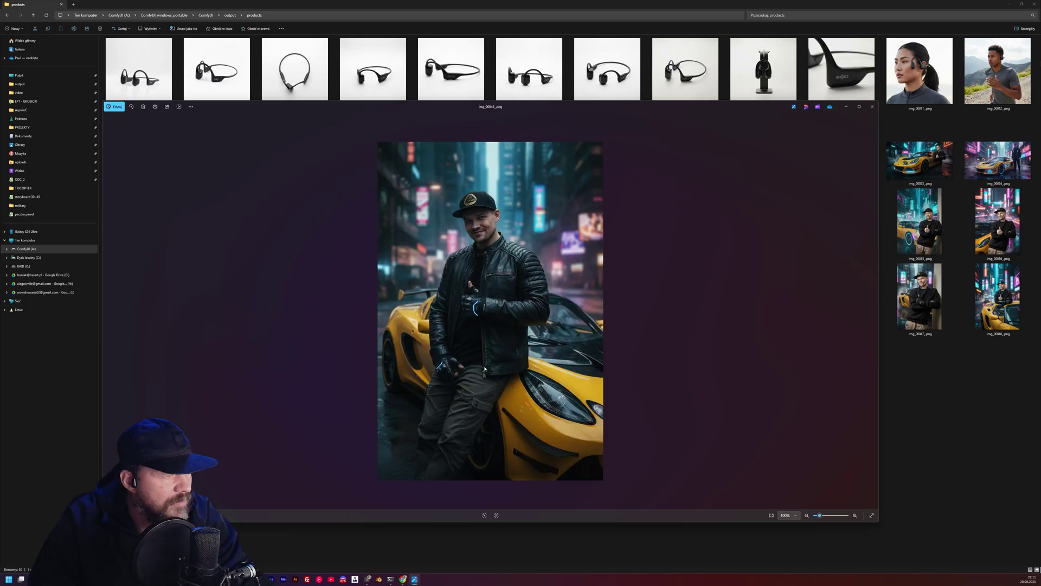
- Browse back through the earlier cyberpunk images to the wide alley shot with the car, and minimize the image viewer
{"action": "key", "text": "Left"}
{"action": "key", "text": "Left"}
{"action": "key", "text": "Left"}
{"action": "key", "text": "Left"}
{"action": "key", "text": "Left"}
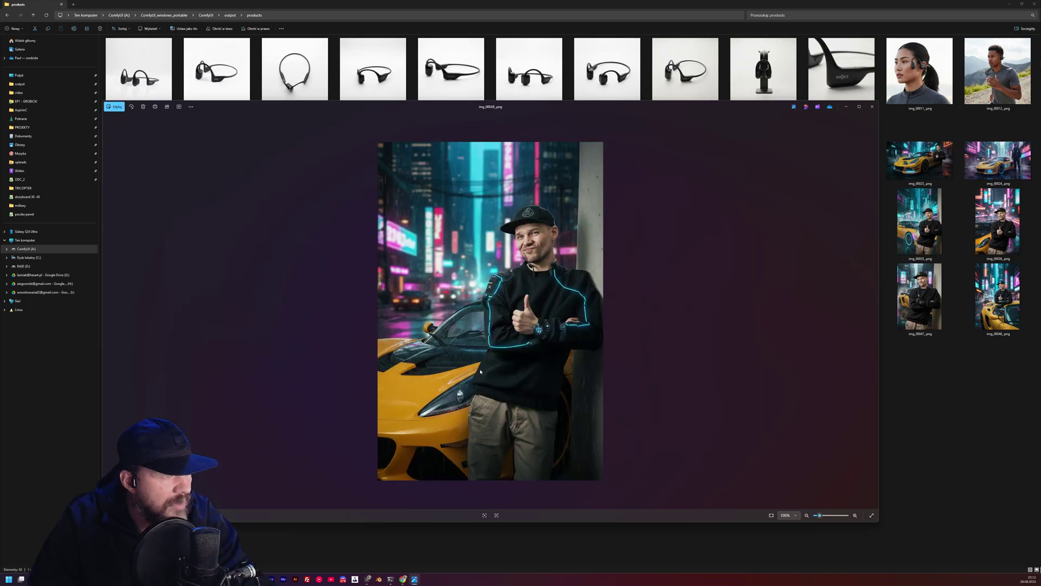
{"action": "key", "text": "Left"}
{"action": "key", "text": "Left"}
{"action": "key", "text": "Left"}
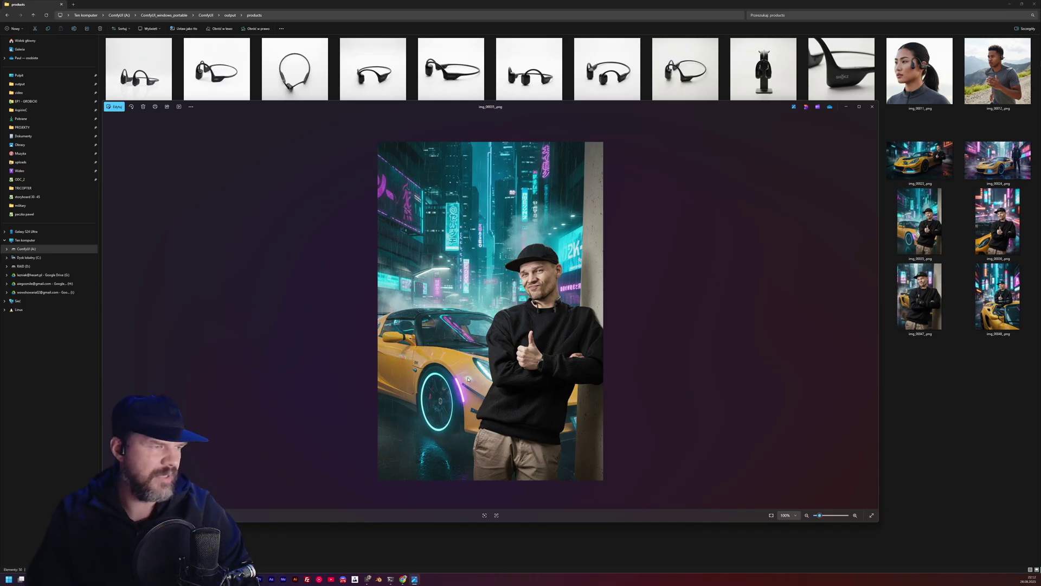
{"action": "key", "text": "Left"}
{"action": "key", "text": "Left"}
{"action": "key", "text": "Left"}
{"action": "key", "text": "Left"}
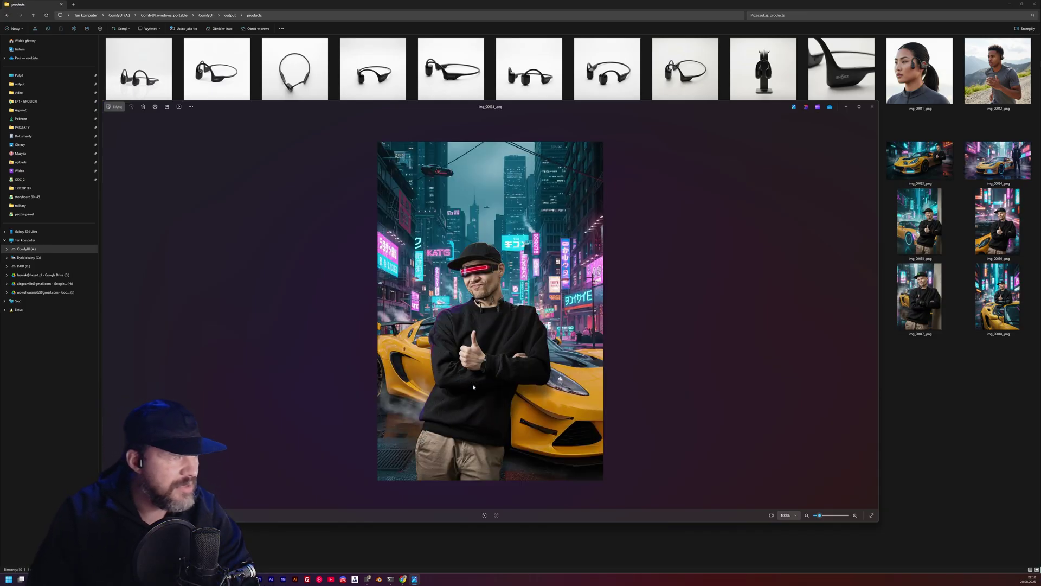
{"action": "key", "text": "Left"}
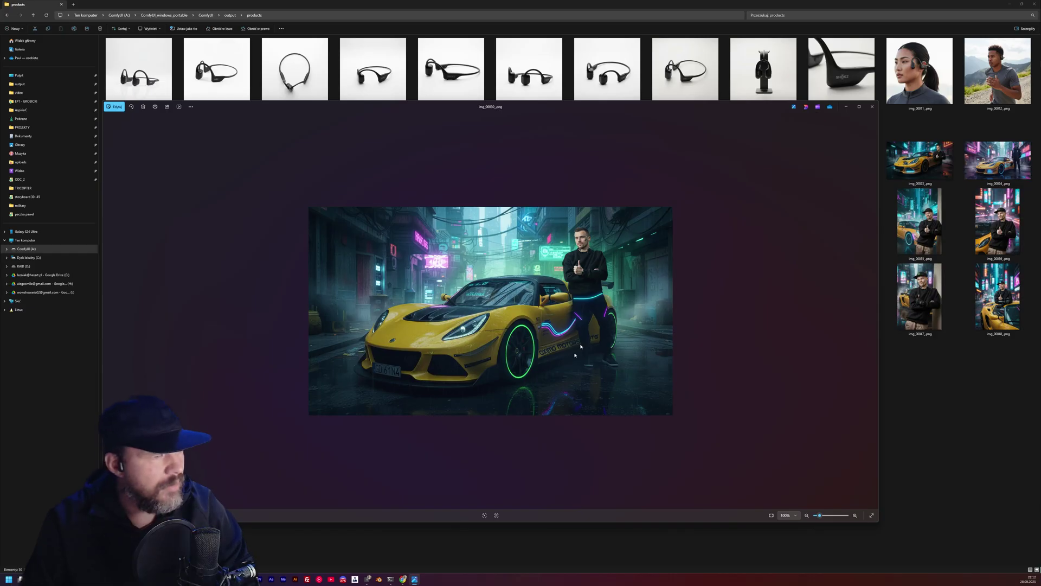
{"action": "left_click", "coordinate": [846, 106]}
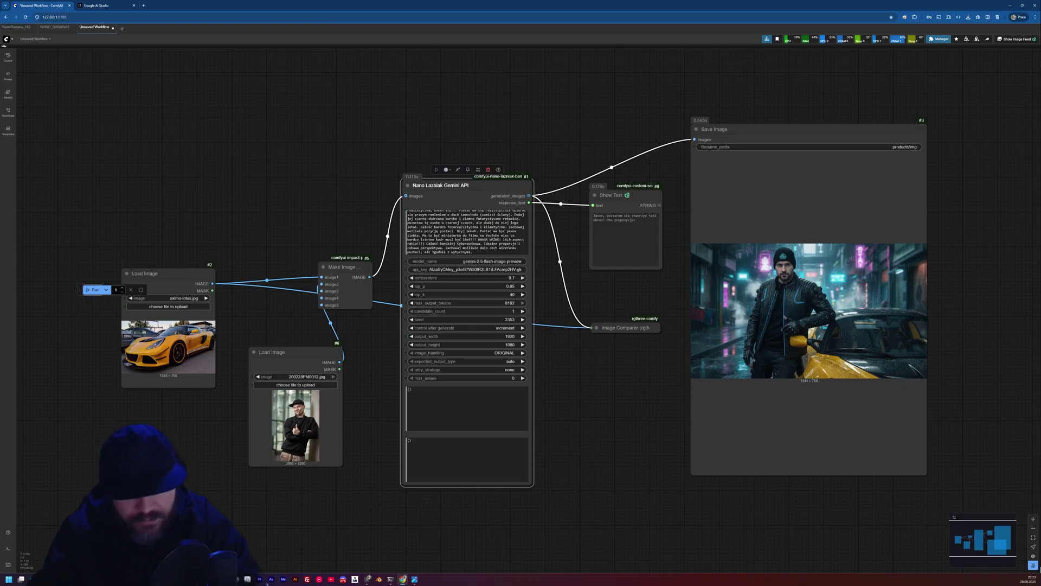
- Examine the saved cyberpunk portrait of the man in the leather jacket beside the yellow car and its source photos
{"action": "scroll", "coordinate": [821, 300], "scroll_direction": "up", "scroll_amount": 6}
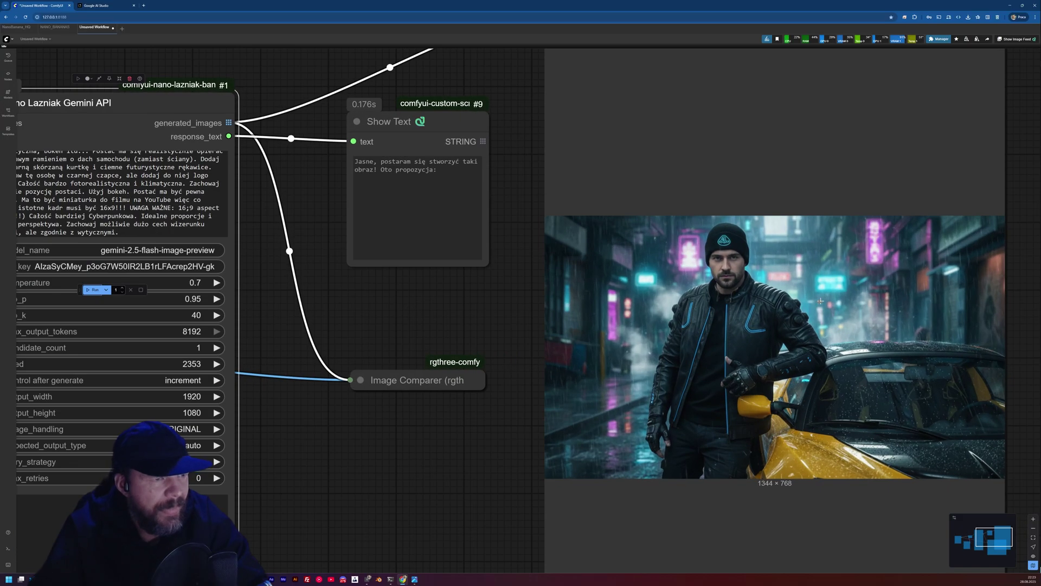
{"action": "scroll", "coordinate": [820, 300], "scroll_direction": "up", "scroll_amount": 9}
{"action": "scroll", "coordinate": [620, 290], "scroll_direction": "down", "scroll_amount": 12}
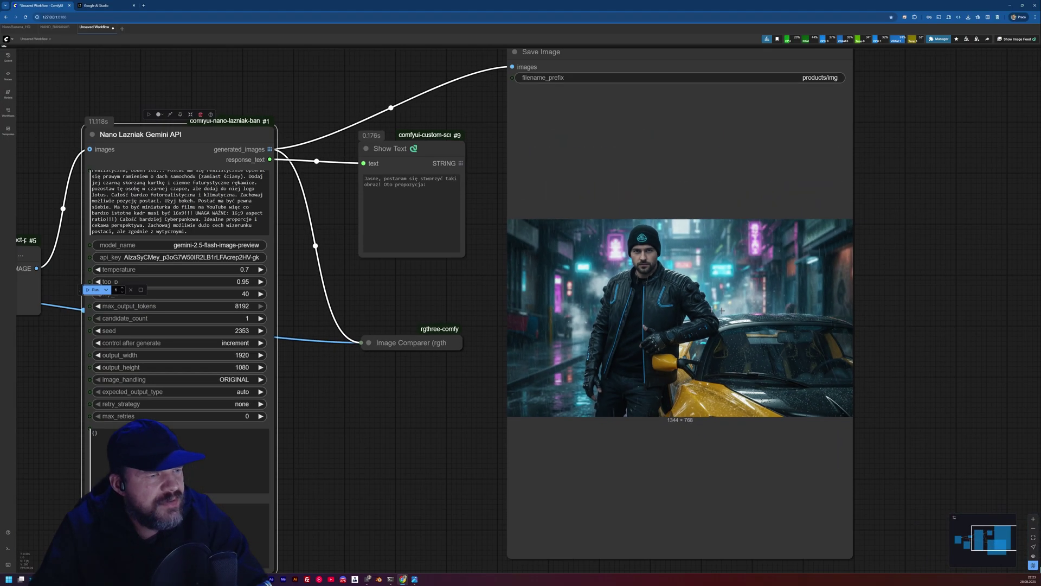
{"action": "scroll", "coordinate": [877, 334], "scroll_direction": "down", "scroll_amount": 6}
{"action": "scroll", "coordinate": [460, 280], "scroll_direction": "up", "scroll_amount": 3}
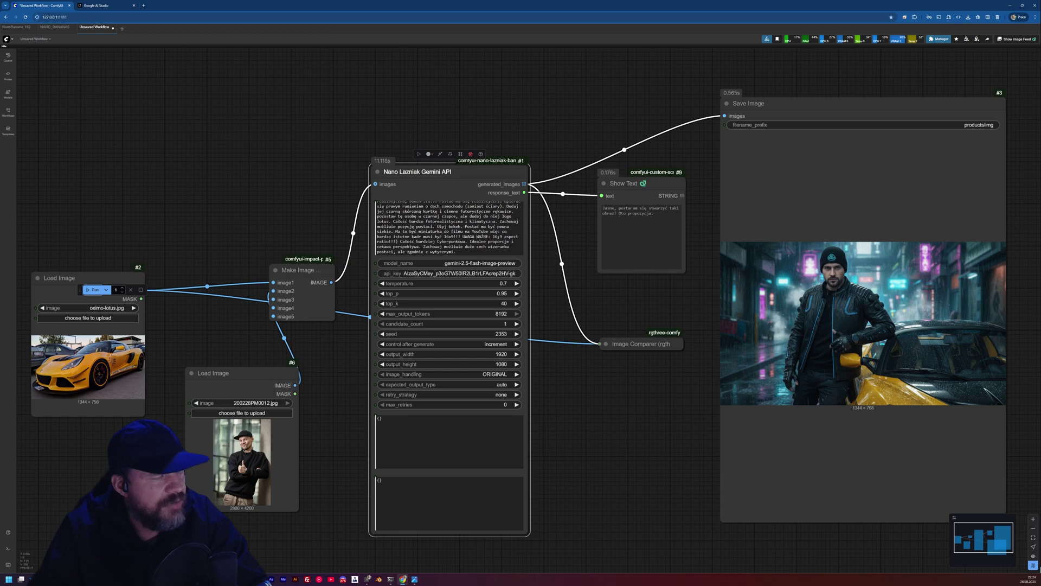
{"action": "scroll", "coordinate": [875, 332], "scroll_direction": "down", "scroll_amount": 5}
{"action": "scroll", "coordinate": [873, 336], "scroll_direction": "up", "scroll_amount": 7}
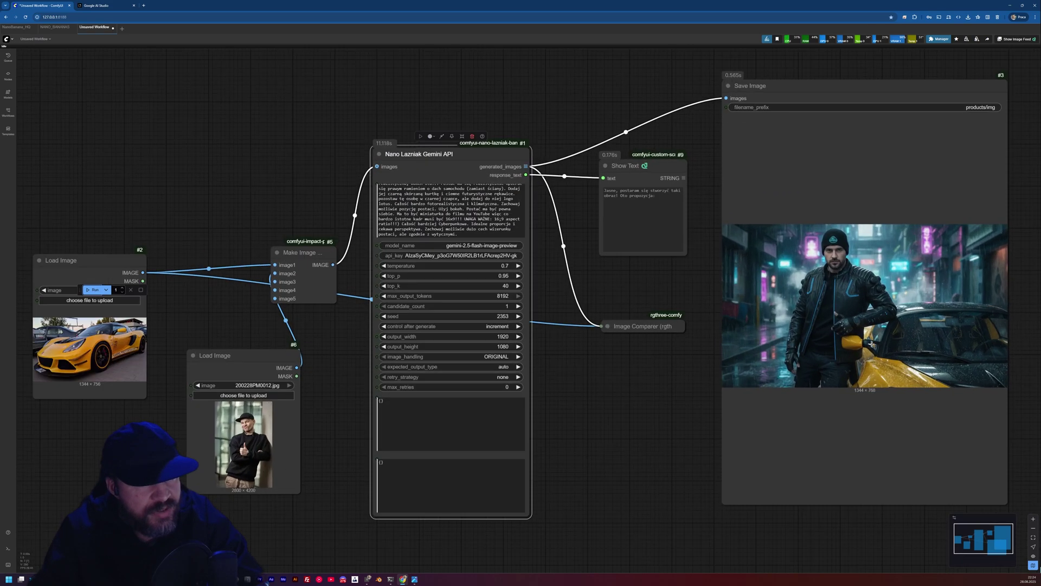
{"action": "scroll", "coordinate": [848, 331], "scroll_direction": "down", "scroll_amount": 4}
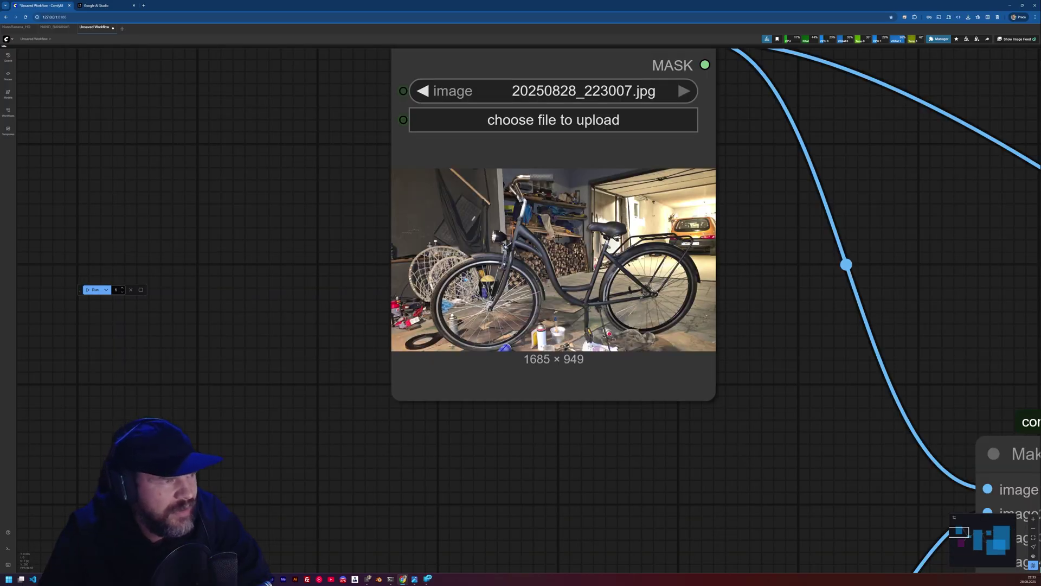
- Inspect the garage photo of the black bicycle, 20250828_223007.jpg, in the Load Image node and its connections in the workflow
{"action": "scroll", "coordinate": [545, 302], "scroll_direction": "up", "scroll_amount": 3}
{"action": "scroll", "coordinate": [538, 275], "scroll_direction": "up", "scroll_amount": 2}
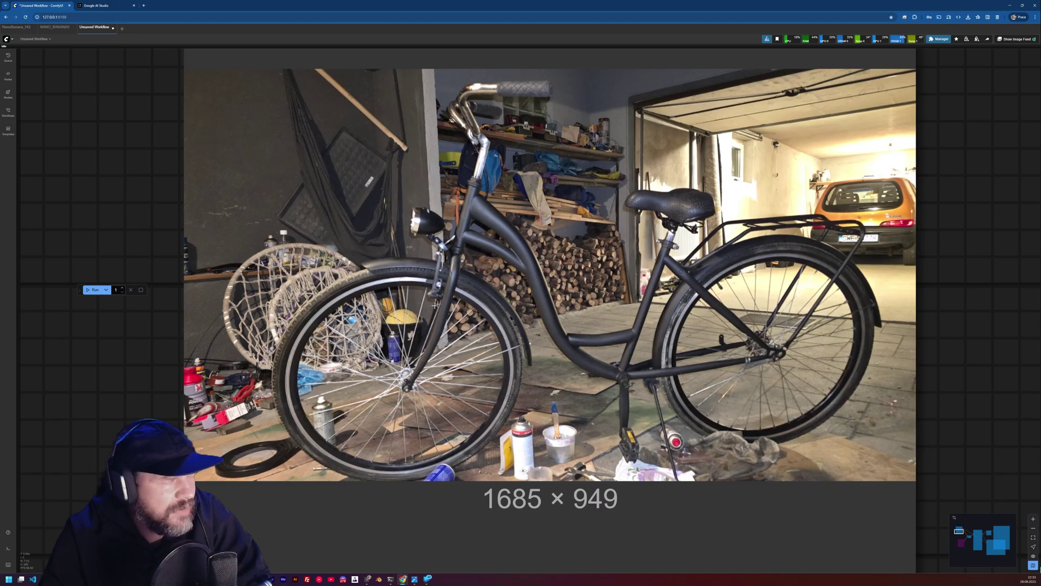
{"action": "scroll", "coordinate": [425, 292], "scroll_direction": "down", "scroll_amount": 3}
{"action": "scroll", "coordinate": [423, 291], "scroll_direction": "up", "scroll_amount": 3}
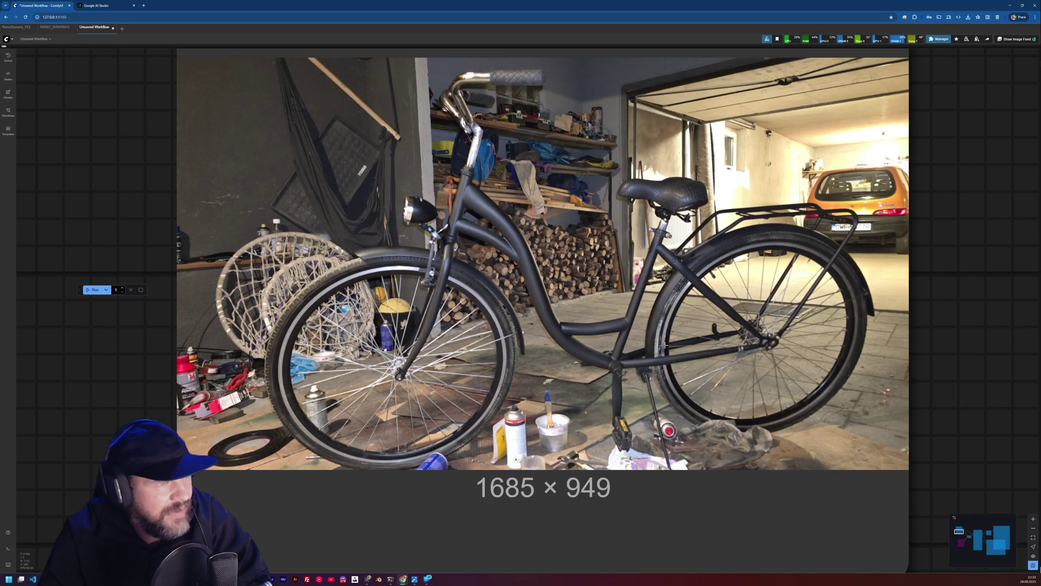
{"action": "scroll", "coordinate": [258, 283], "scroll_direction": "down", "scroll_amount": 15}
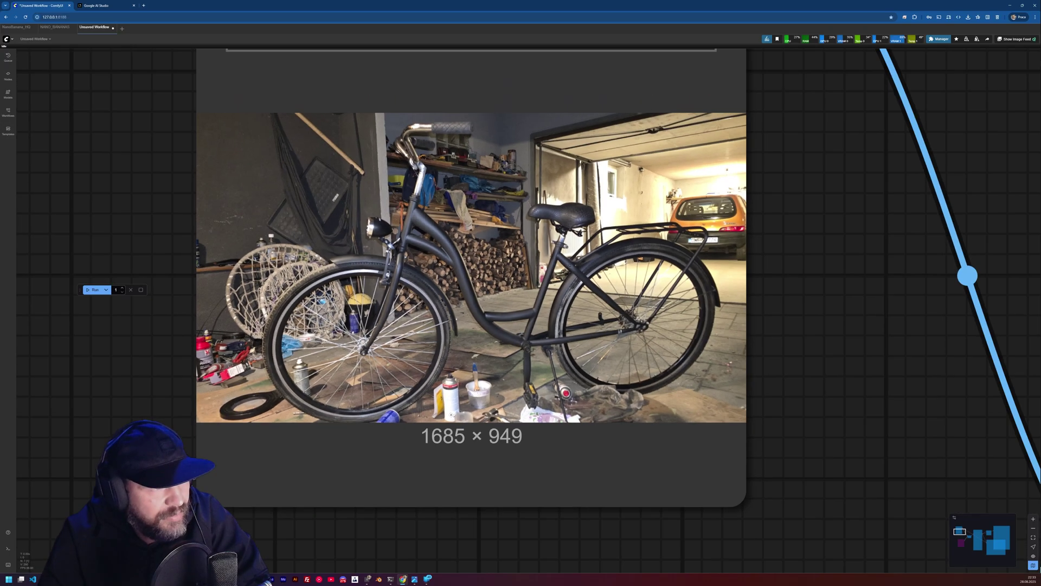
{"action": "scroll", "coordinate": [254, 272], "scroll_direction": "down", "scroll_amount": 8}
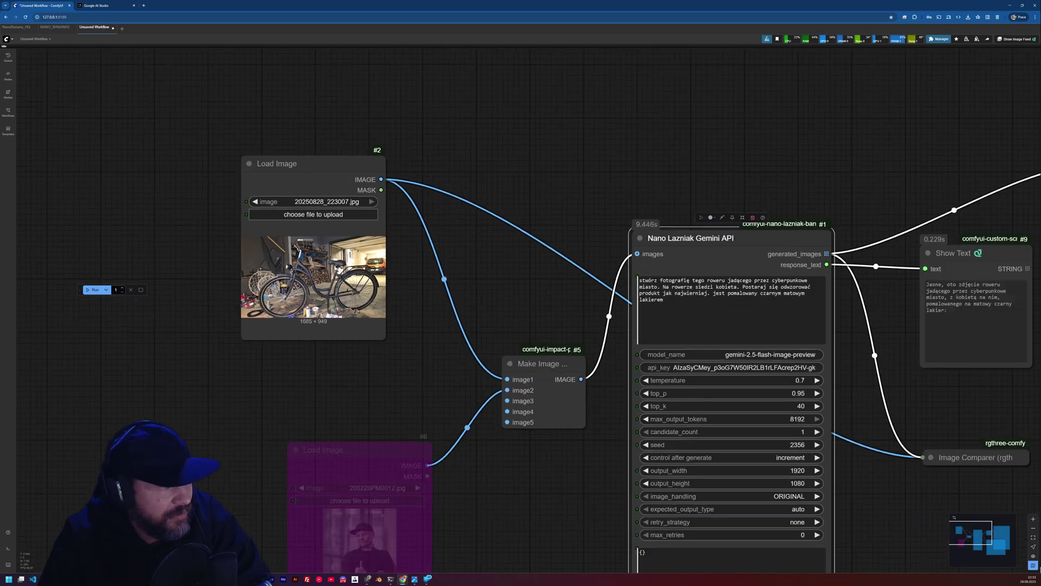
- Read the bicycle prompt in the Nano Lazniak Gemini API node and inspect the generated image of the woman on the bicycle
{"action": "scroll", "coordinate": [455, 283], "scroll_direction": "up", "scroll_amount": 11}
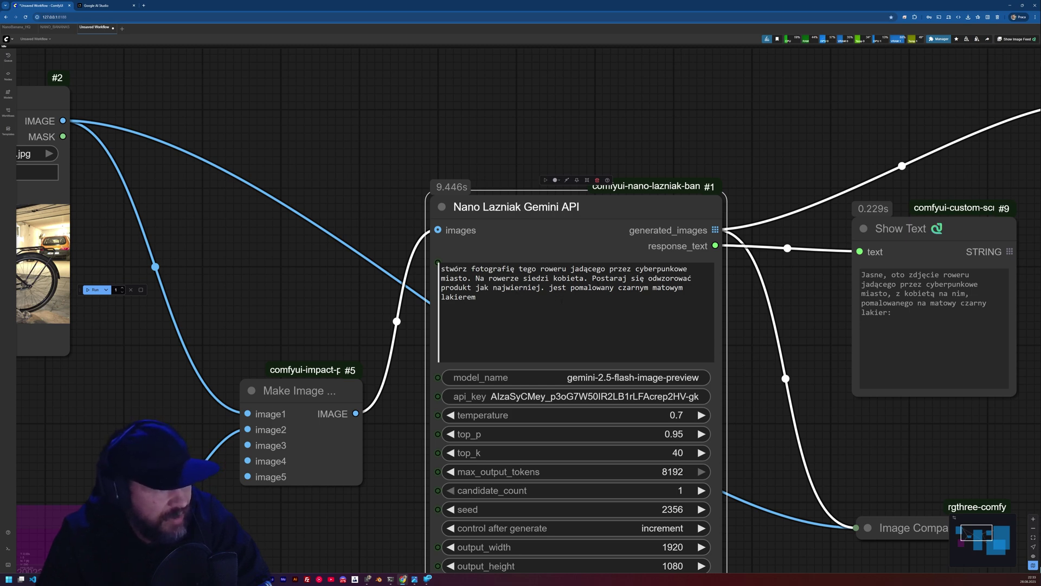
{"action": "scroll", "coordinate": [620, 307], "scroll_direction": "down", "scroll_amount": 6}
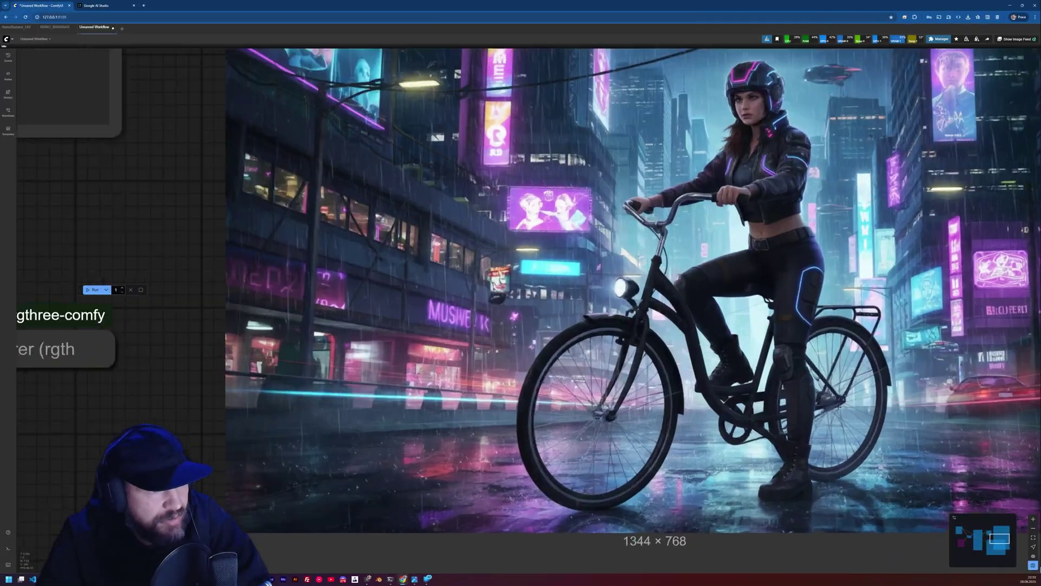
{"action": "scroll", "coordinate": [692, 427], "scroll_direction": "up", "scroll_amount": 5}
{"action": "scroll", "coordinate": [692, 428], "scroll_direction": "down", "scroll_amount": 7}
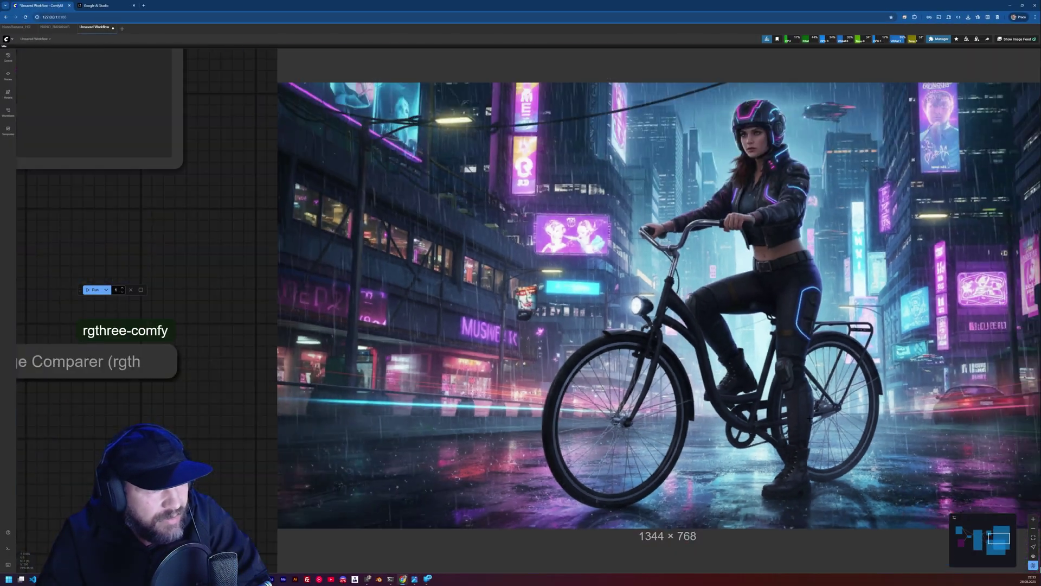
{"action": "scroll", "coordinate": [692, 428], "scroll_direction": "down", "scroll_amount": 5}
{"action": "scroll", "coordinate": [792, 408], "scroll_direction": "down", "scroll_amount": 1}
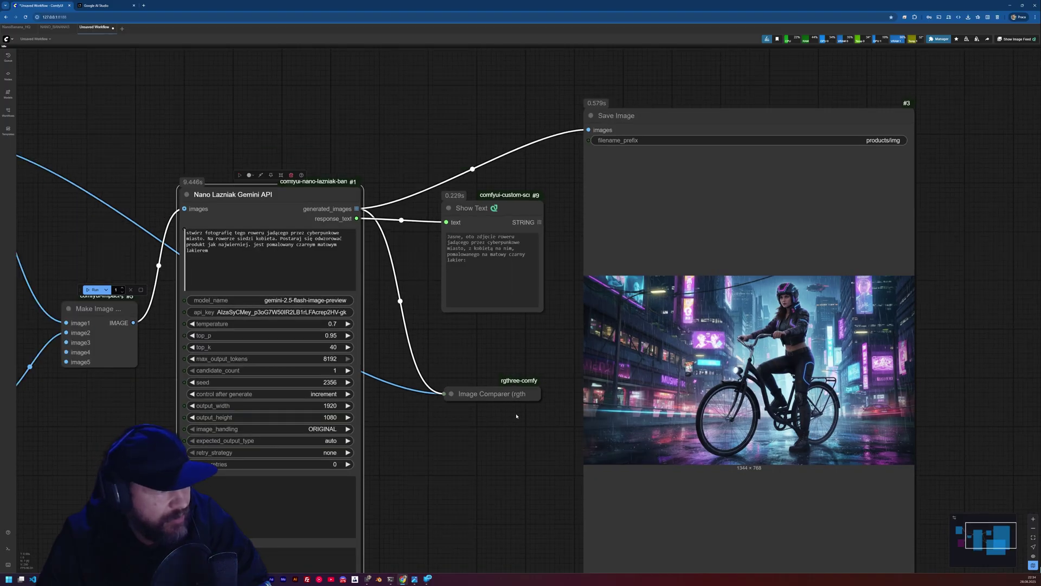
- Expand the Image Comparer node to compare the generated bicycle with the garage photo, and move the node clear of the Save Image preview
{"action": "left_click", "coordinate": [416, 391]}
{"action": "left_click_drag", "start_coordinate": [430, 472], "coordinate": [389, 244]}
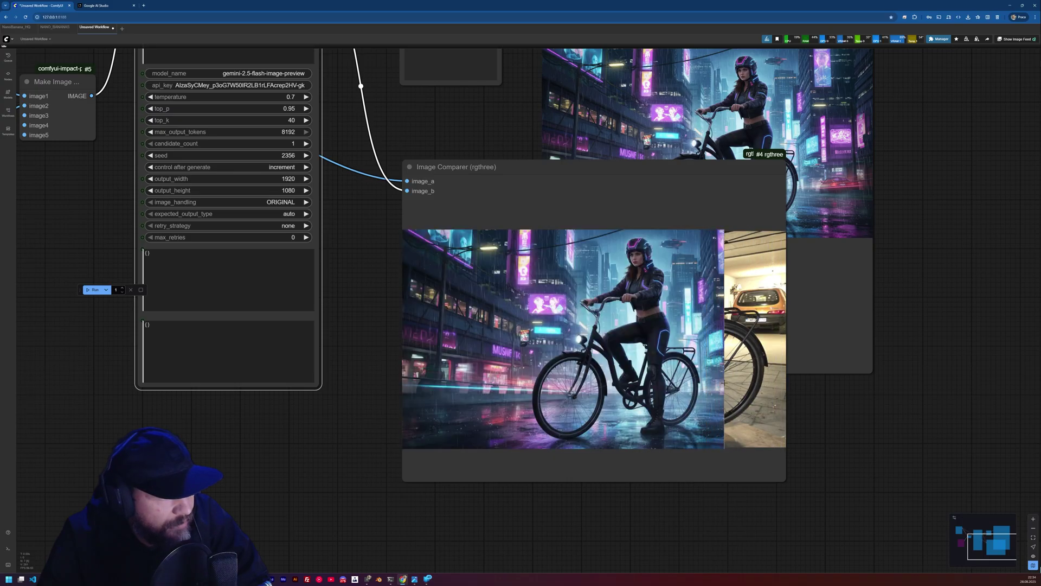
{"action": "scroll", "coordinate": [705, 382], "scroll_direction": "up", "scroll_amount": 6}
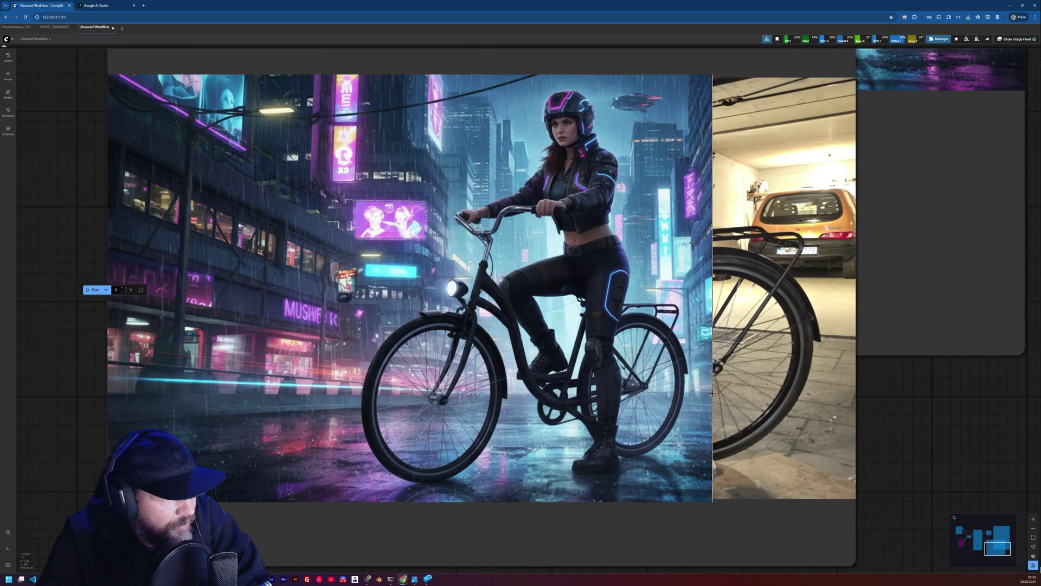
{"action": "scroll", "coordinate": [712, 392], "scroll_direction": "down", "scroll_amount": 6}
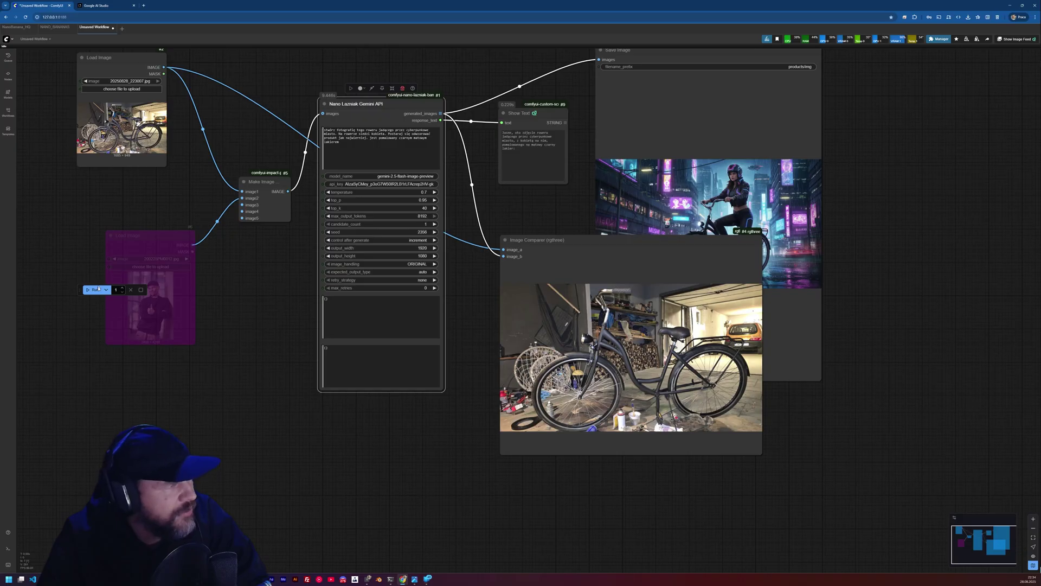
{"action": "left_click_drag", "start_coordinate": [564, 240], "coordinate": [613, 380]}
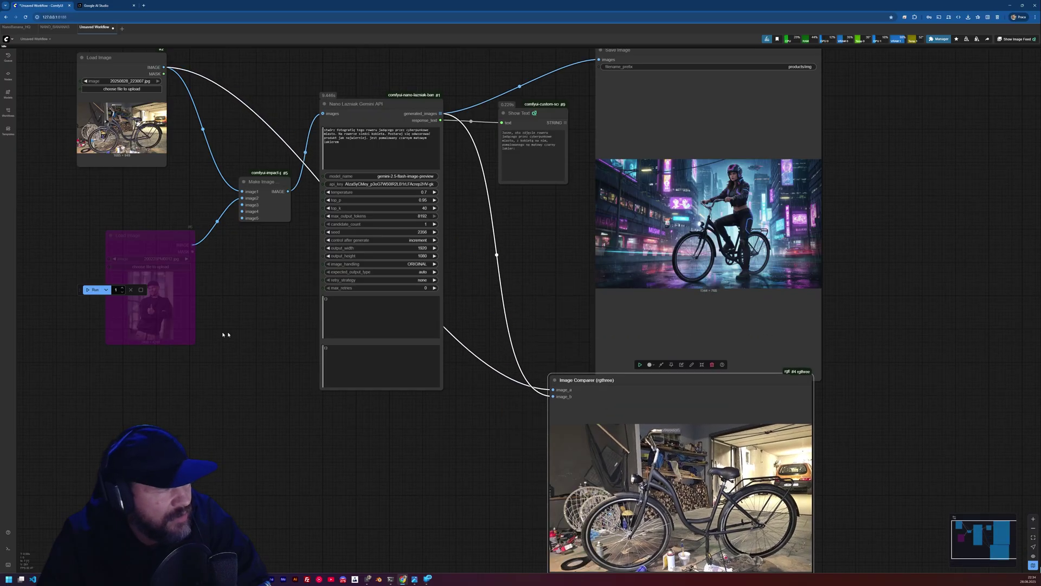
- Examine the generated image of the helmeted rider cycling through the neon city, checking the bicycle's frame, wheels and pedals
{"action": "scroll", "coordinate": [667, 203], "scroll_direction": "up", "scroll_amount": 10}
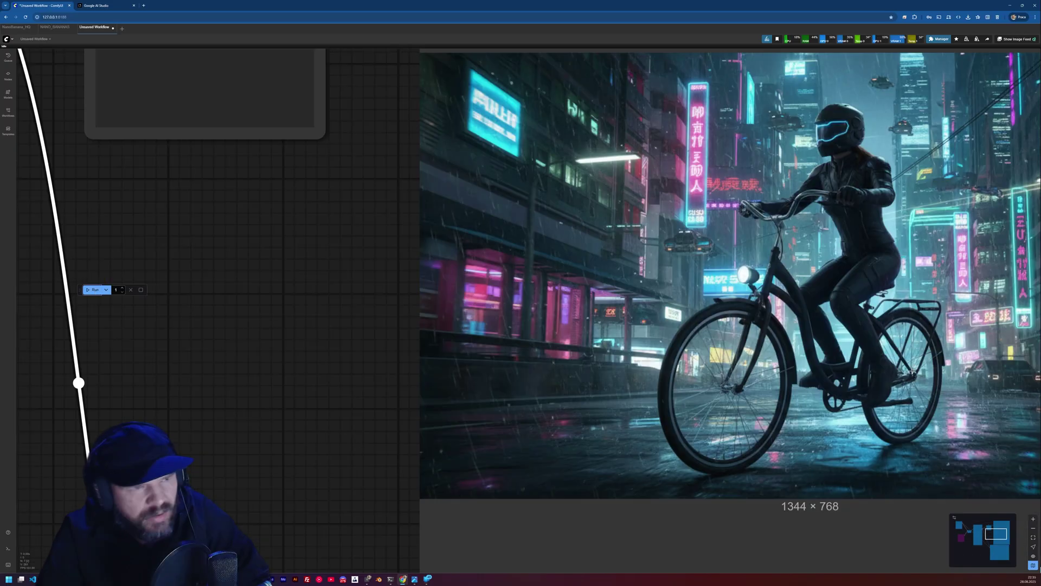
{"action": "scroll", "coordinate": [914, 368], "scroll_direction": "up", "scroll_amount": 4}
{"action": "scroll", "coordinate": [781, 424], "scroll_direction": "down", "scroll_amount": 6}
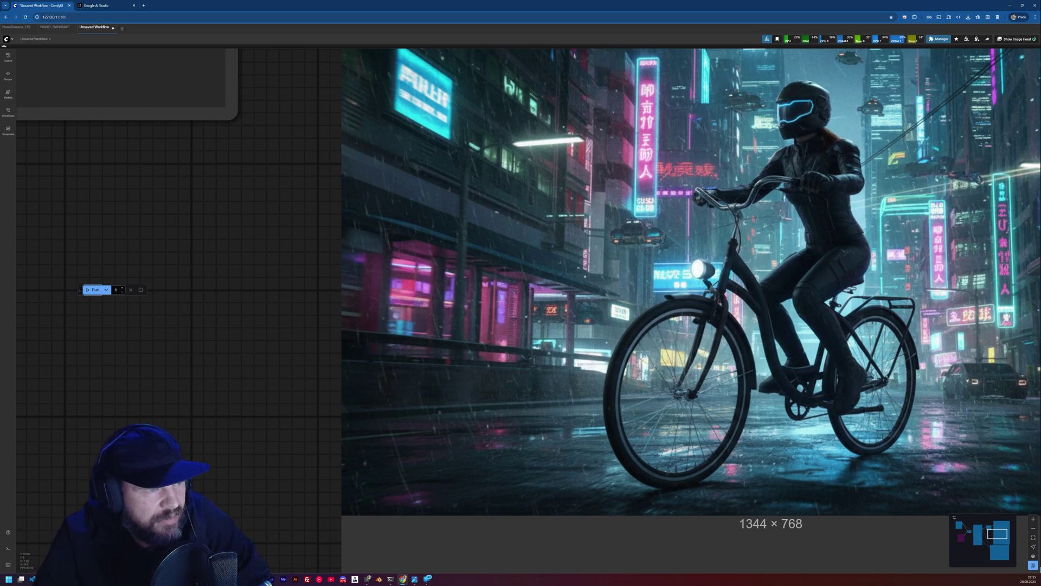
{"action": "scroll", "coordinate": [372, 375], "scroll_direction": "down", "scroll_amount": 3}
{"action": "scroll", "coordinate": [624, 456], "scroll_direction": "up", "scroll_amount": 5}
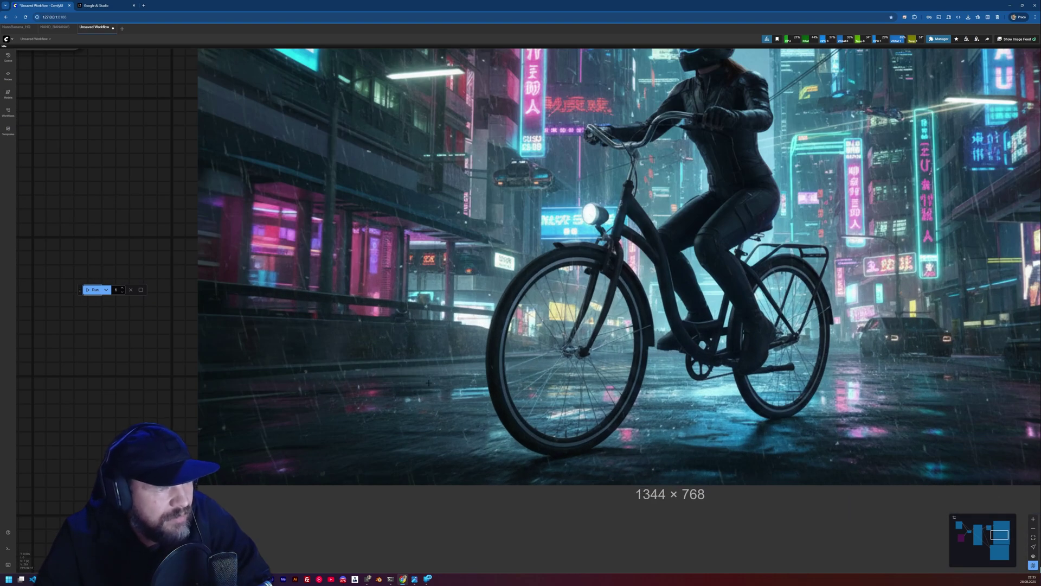
{"action": "scroll", "coordinate": [711, 338], "scroll_direction": "down", "scroll_amount": 2}
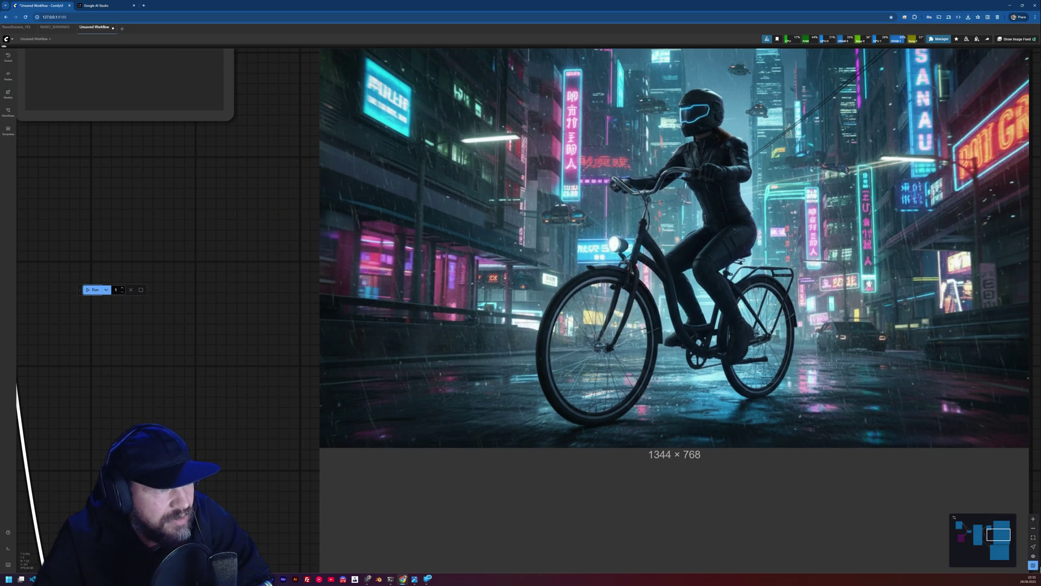
{"action": "scroll", "coordinate": [676, 337], "scroll_direction": "down", "scroll_amount": 2}
{"action": "scroll", "coordinate": [694, 343], "scroll_direction": "up", "scroll_amount": 3}
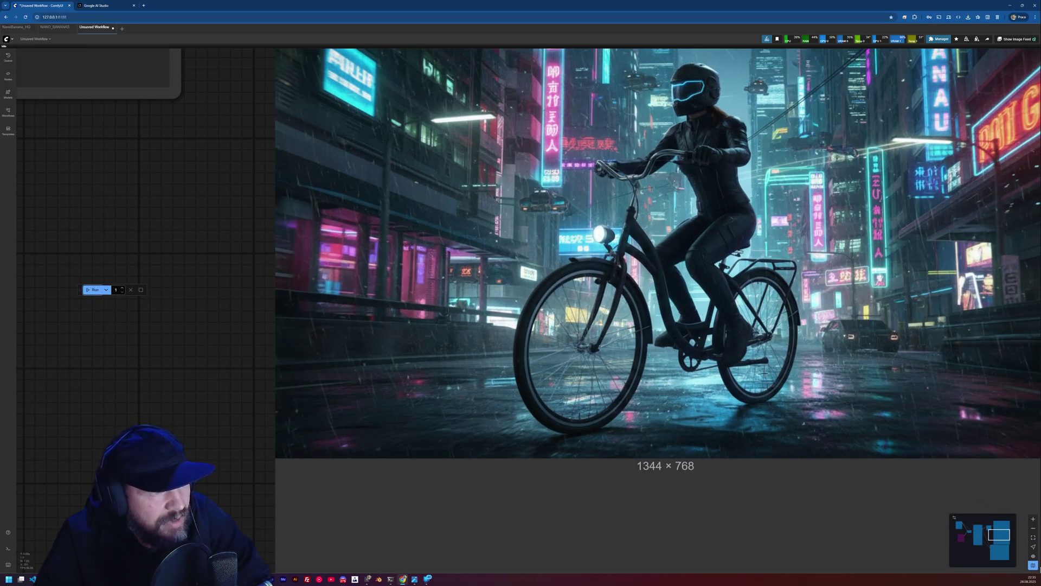
{"action": "scroll", "coordinate": [765, 373], "scroll_direction": "down", "scroll_amount": 4}
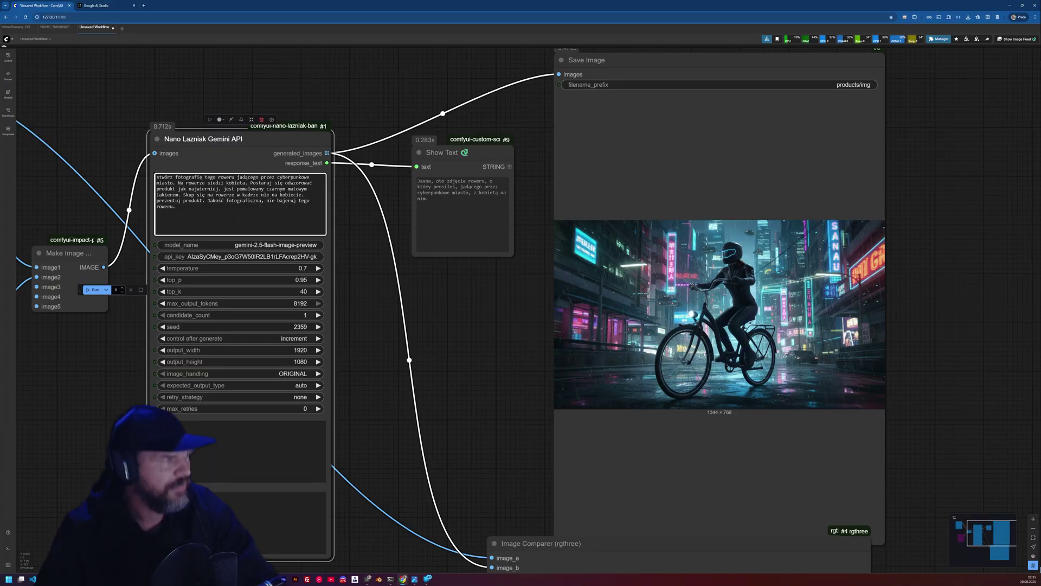
- Compare the garage bicycle photo with the generated helmeted rider image, and open the Gemini node's prompt for editing
{"action": "left_click_drag", "start_coordinate": [380, 326], "coordinate": [922, 396]}
{"action": "scroll", "coordinate": [922, 396], "scroll_direction": "up", "scroll_amount": 1}
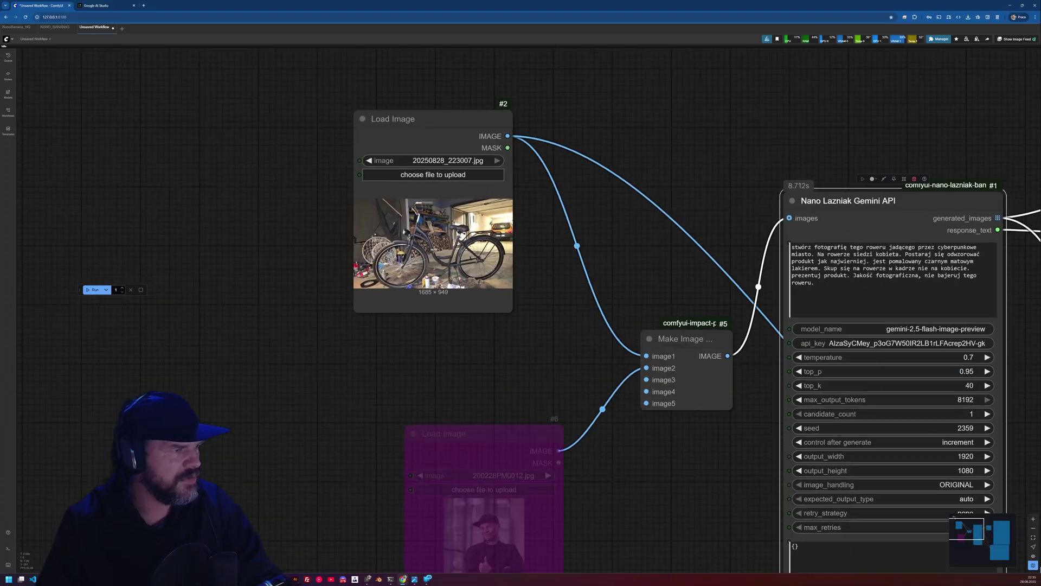
{"action": "scroll", "coordinate": [435, 265], "scroll_direction": "up", "scroll_amount": 8}
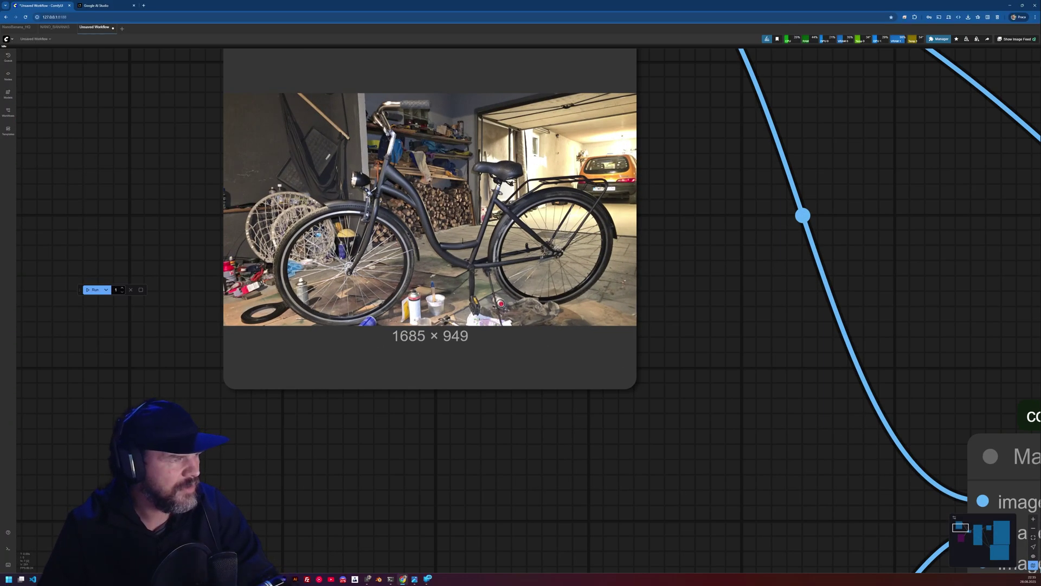
{"action": "scroll", "coordinate": [461, 226], "scroll_direction": "down", "scroll_amount": 10}
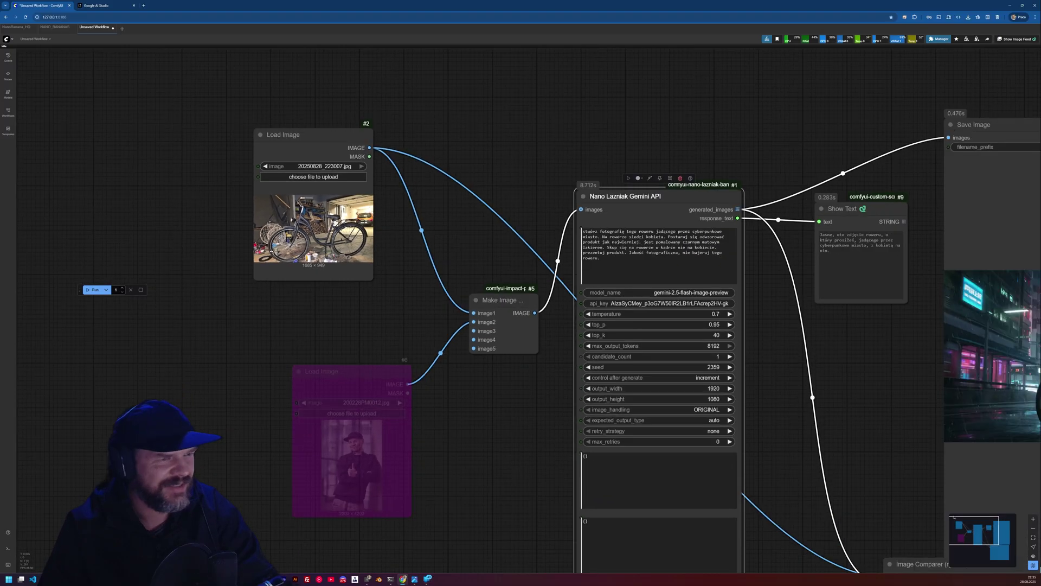
{"action": "scroll", "coordinate": [765, 338], "scroll_direction": "up", "scroll_amount": 8}
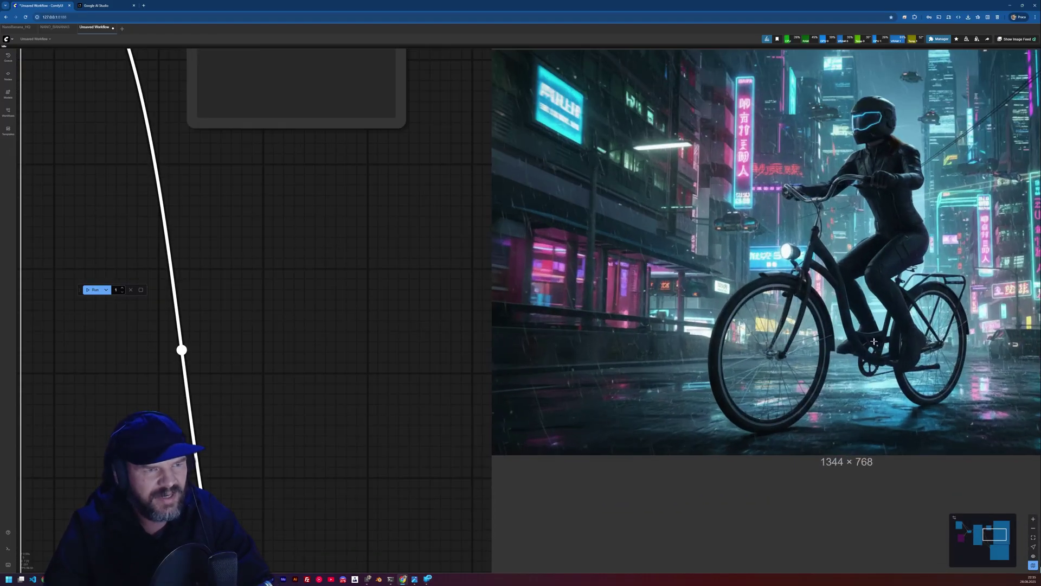
{"action": "scroll", "coordinate": [715, 370], "scroll_direction": "down", "scroll_amount": 4}
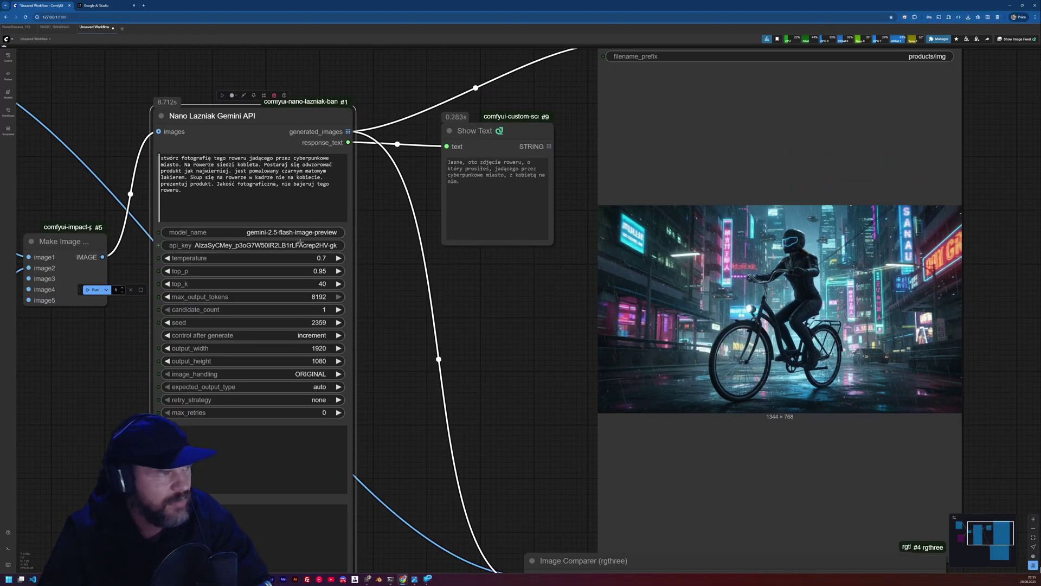
{"action": "left_click", "coordinate": [235, 212]}
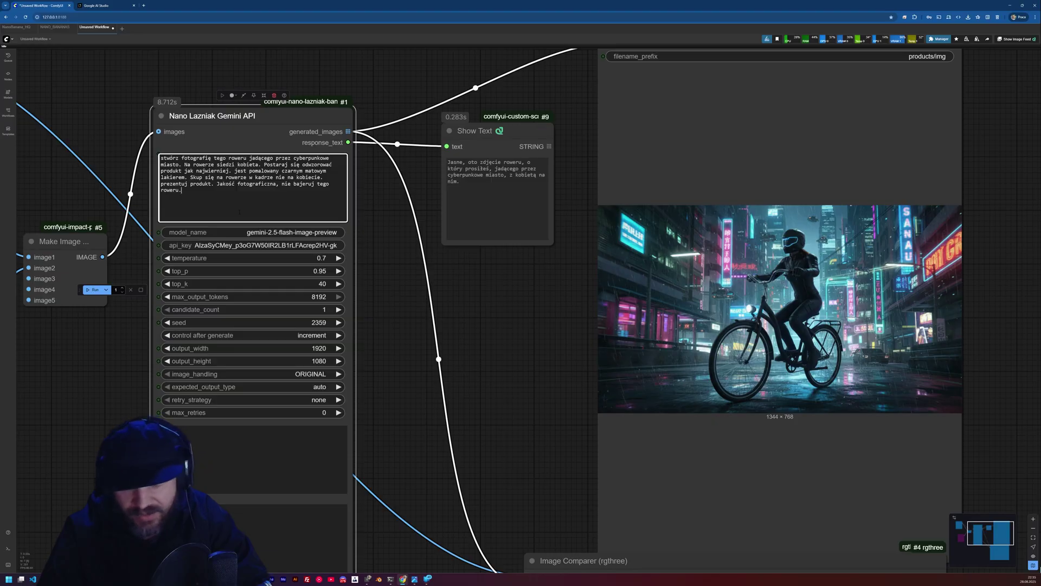
- Inspect the newly generated image of the cyclist on the wet, steaming neon street
{"action": "scroll", "coordinate": [856, 349], "scroll_direction": "up", "scroll_amount": 8}
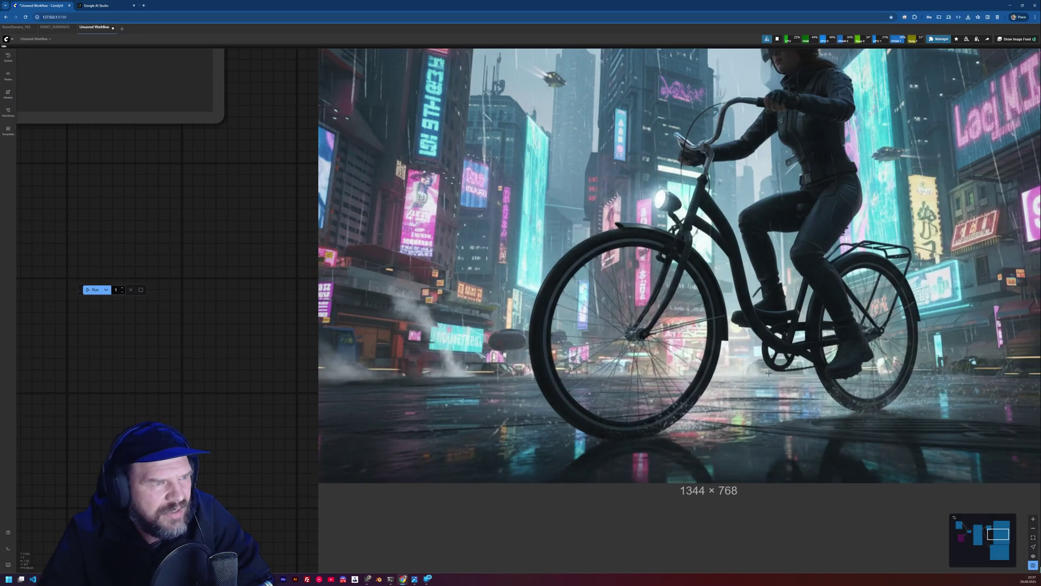
{"action": "scroll", "coordinate": [728, 394], "scroll_direction": "down", "scroll_amount": 4}
{"action": "scroll", "coordinate": [684, 409], "scroll_direction": "up", "scroll_amount": 6}
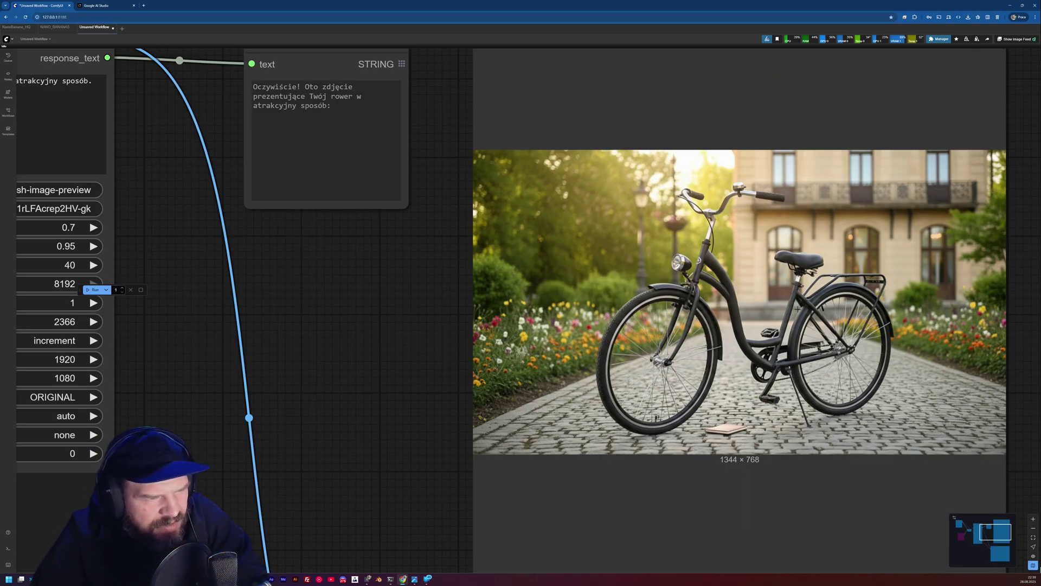
- Examine the generated product image of the bicycle on the cobbled park path for fidelity to the source photo
{"action": "scroll", "coordinate": [797, 309], "scroll_direction": "down", "scroll_amount": 4}
{"action": "scroll", "coordinate": [566, 306], "scroll_direction": "up", "scroll_amount": 5}
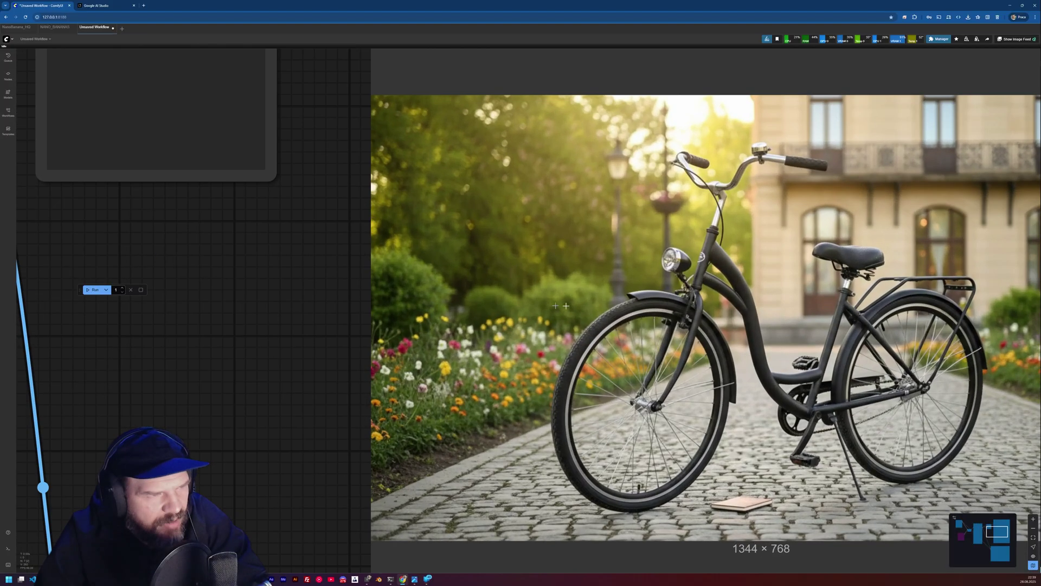
{"action": "scroll", "coordinate": [566, 306], "scroll_direction": "down", "scroll_amount": 3}
{"action": "scroll", "coordinate": [565, 291], "scroll_direction": "up", "scroll_amount": 3}
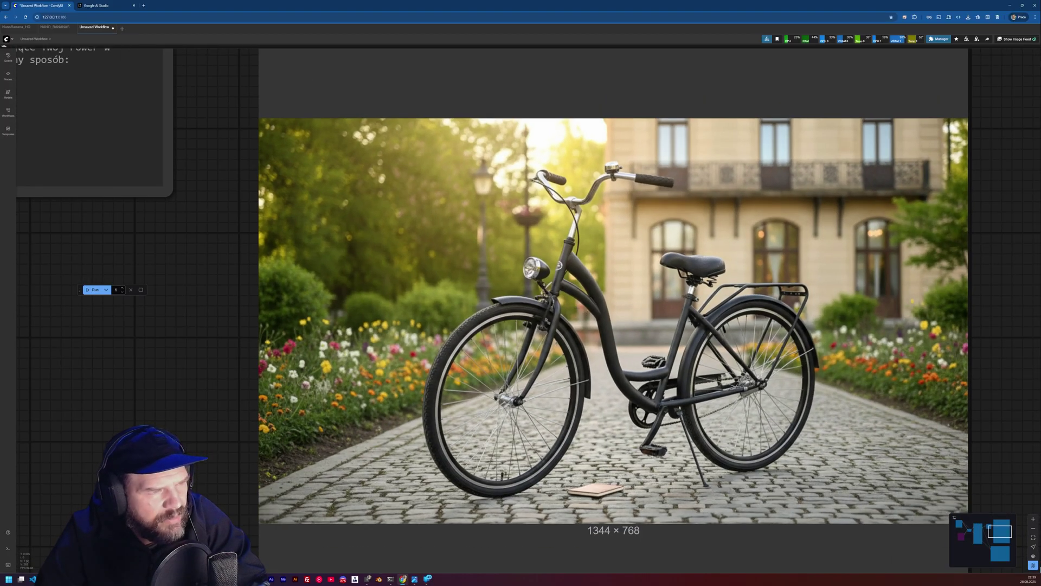
{"action": "scroll", "coordinate": [572, 333], "scroll_direction": "down", "scroll_amount": 1}
- Run the workflow again to generate another bicycle product image
{"action": "left_click_drag", "start_coordinate": [222, 387], "coordinate": [255, 387]}
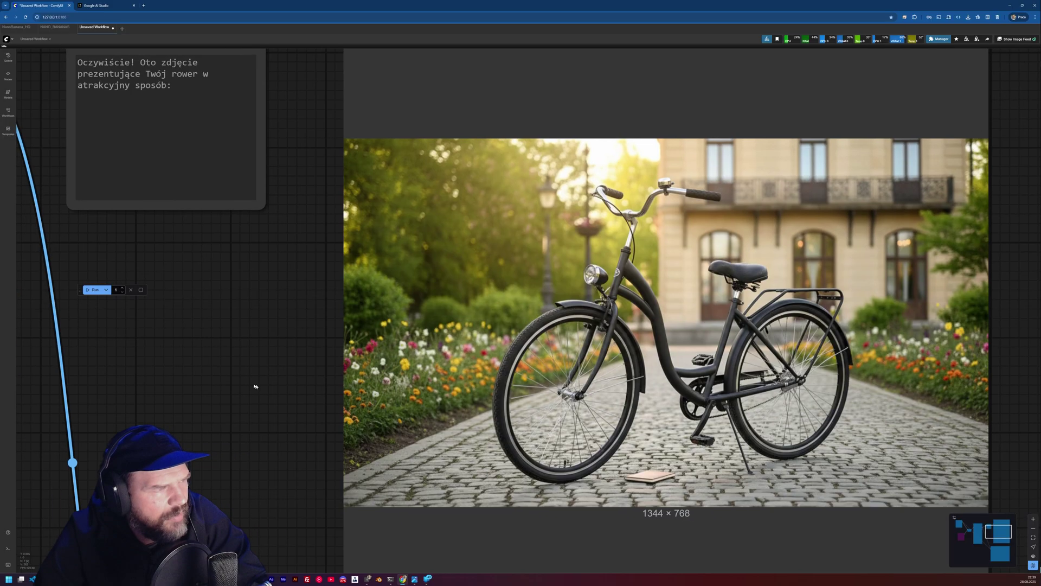
{"action": "left_click_drag", "start_coordinate": [112, 255], "coordinate": [188, 220]}
{"action": "left_click", "coordinate": [93, 290]}
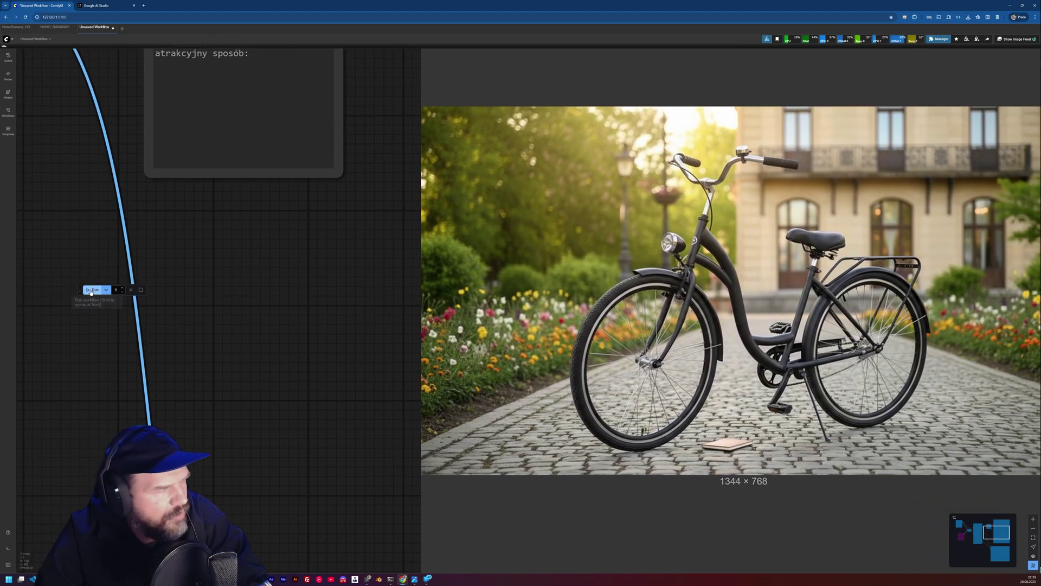
- Inspect the new bicycle product image and show all four dark studio close-ups together in the Save Image node
{"action": "left_click_drag", "start_coordinate": [347, 333], "coordinate": [262, 315]}
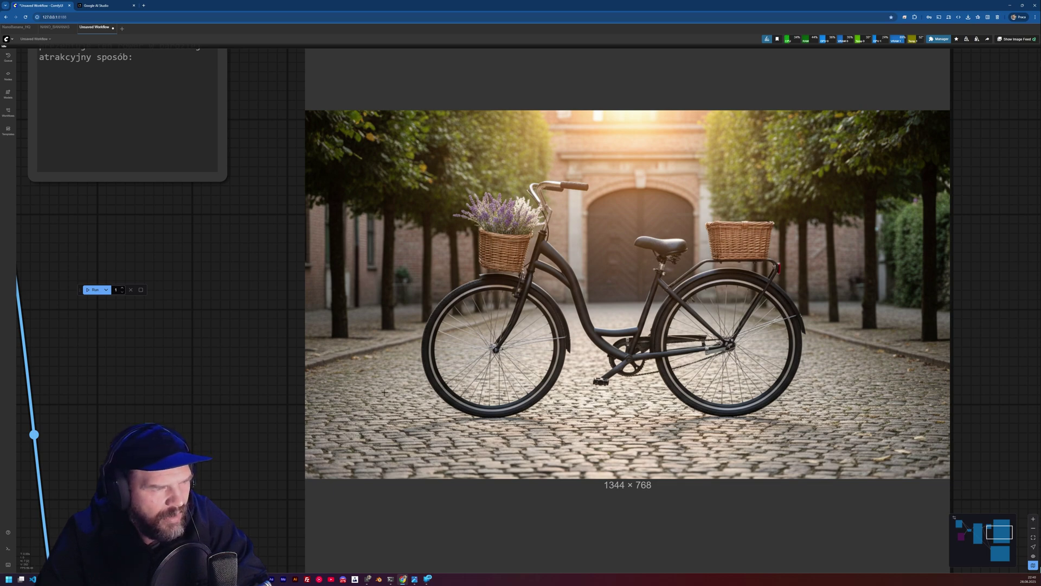
{"action": "scroll", "coordinate": [388, 418], "scroll_direction": "down", "scroll_amount": 8}
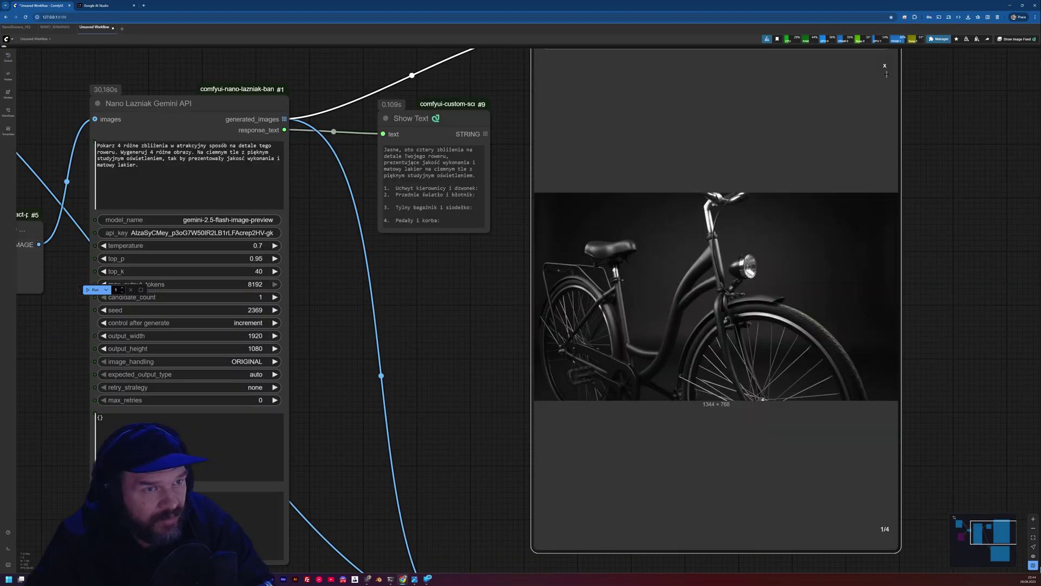
{"action": "left_click", "coordinate": [885, 65]}
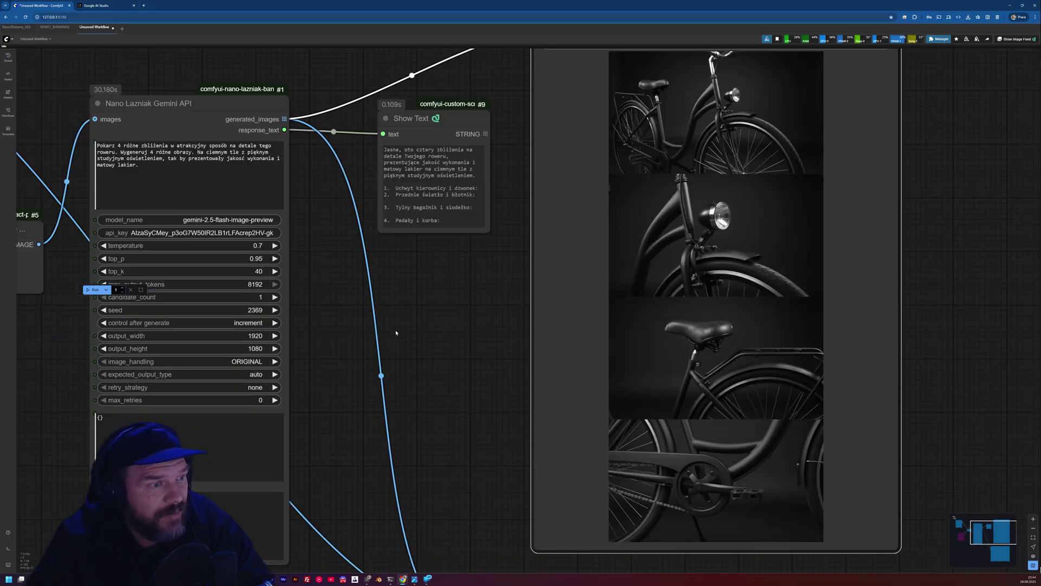
- Review the four-close-up prompt in the Gemini node and examine the resulting bicycle detail shots individually
{"action": "left_click_drag", "start_coordinate": [396, 333], "coordinate": [791, 442]}
{"action": "scroll", "coordinate": [434, 309], "scroll_direction": "up", "scroll_amount": 3}
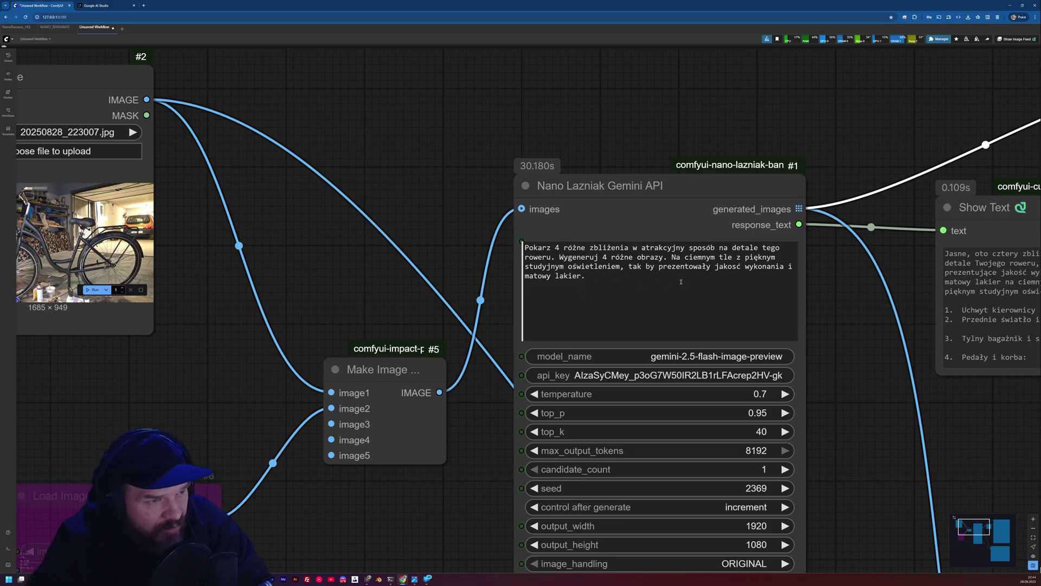
{"action": "left_click", "coordinate": [740, 266]}
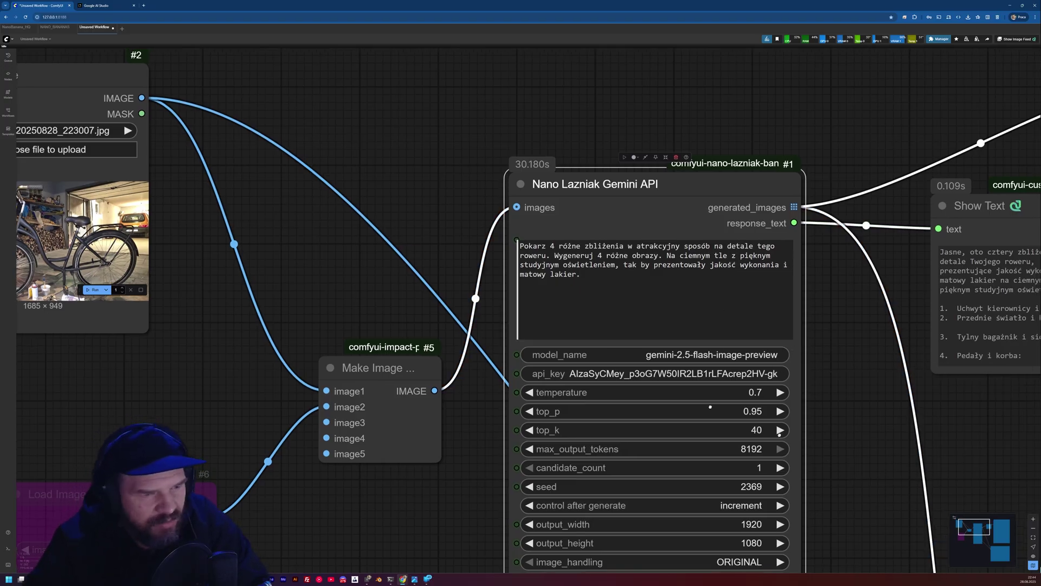
{"action": "left_click_drag", "start_coordinate": [897, 494], "coordinate": [383, 279]}
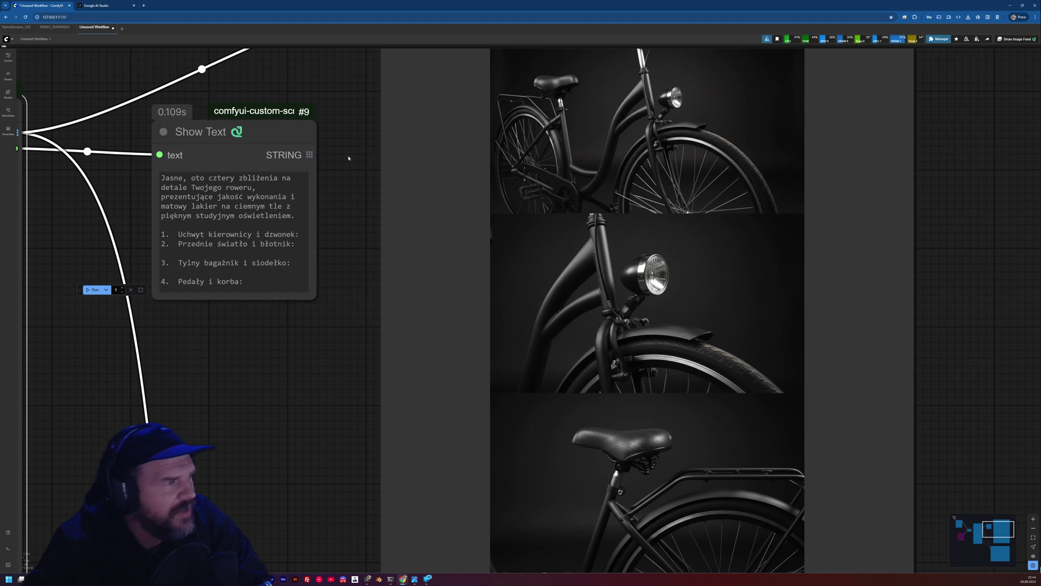
{"action": "left_click_drag", "start_coordinate": [349, 158], "coordinate": [362, 271]}
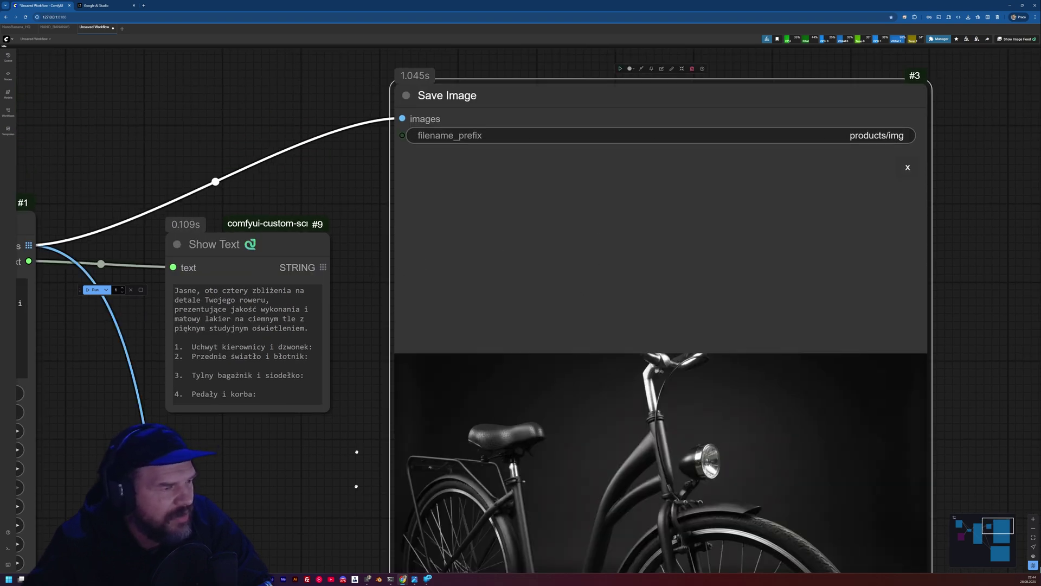
{"action": "left_click_drag", "start_coordinate": [356, 522], "coordinate": [370, 252]}
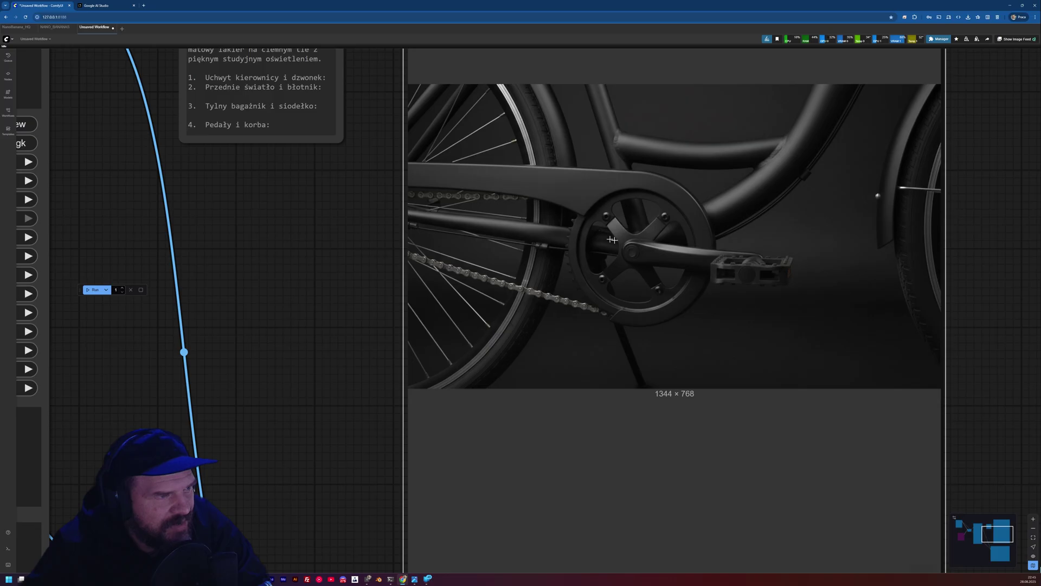
- Compare the generated crank and saddle close-ups with the bicycle in the original garage photo
{"action": "scroll", "coordinate": [253, 224], "scroll_direction": "down", "scroll_amount": 5}
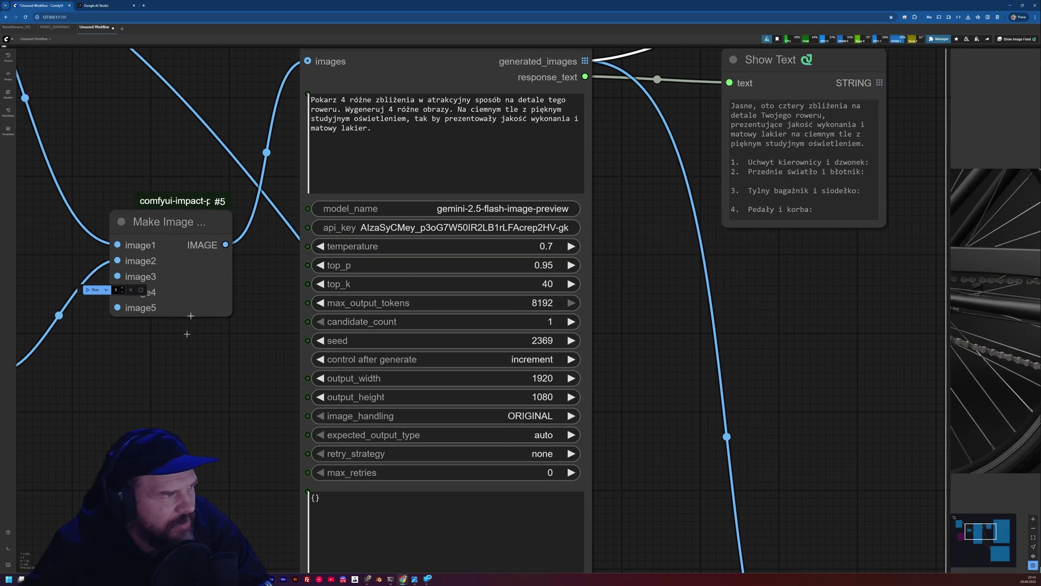
{"action": "scroll", "coordinate": [783, 298], "scroll_direction": "left", "scroll_amount": 10}
{"action": "scroll", "coordinate": [428, 251], "scroll_direction": "up", "scroll_amount": 8}
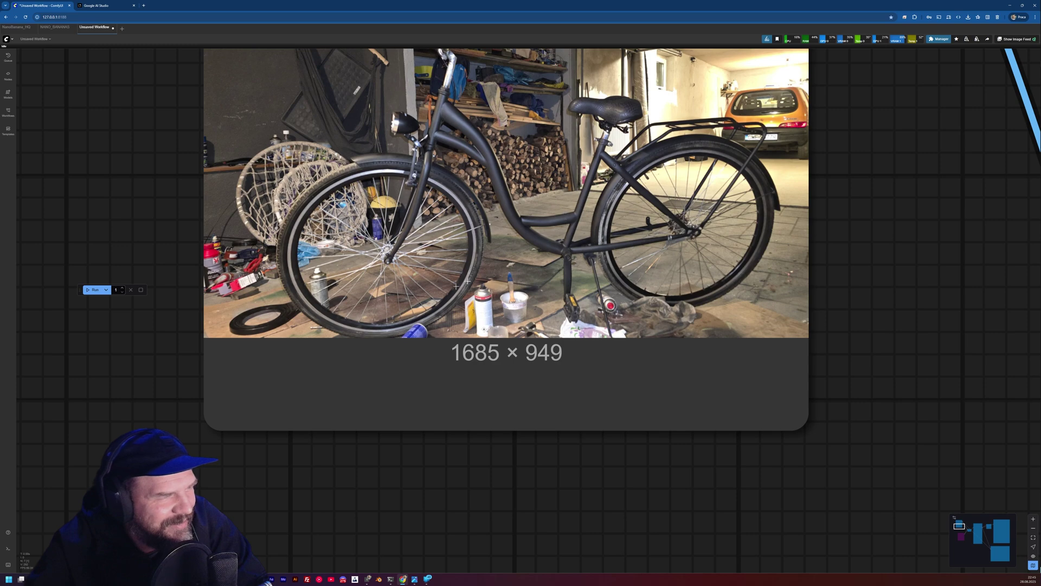
{"action": "scroll", "coordinate": [413, 250], "scroll_direction": "down", "scroll_amount": 10}
{"action": "scroll", "coordinate": [754, 336], "scroll_direction": "down", "scroll_amount": 5}
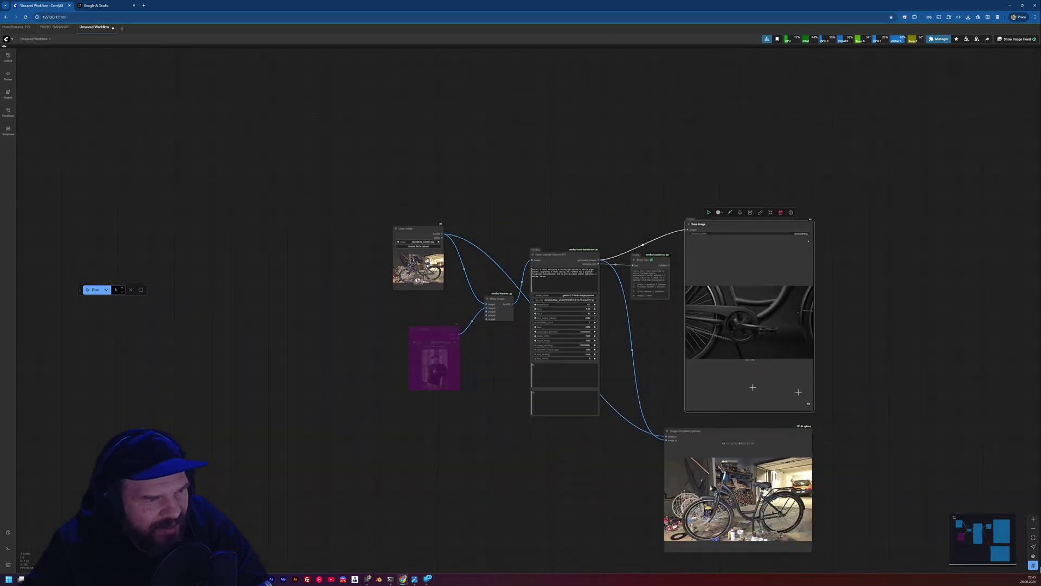
{"action": "scroll", "coordinate": [744, 331], "scroll_direction": "up", "scroll_amount": 6}
{"action": "scroll", "coordinate": [745, 331], "scroll_direction": "up", "scroll_amount": 4}
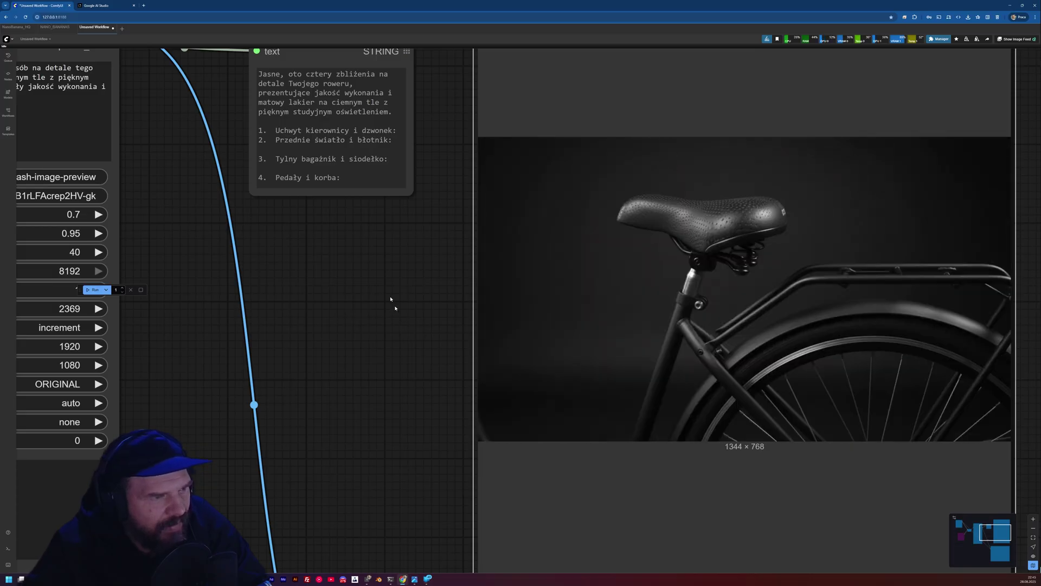
- Change the Gemini node's prompt to ask for 10 different close-ups and 10 images on a light background ("jasnym")
{"action": "left_click_drag", "start_coordinate": [393, 300], "coordinate": [534, 360]}
{"action": "left_click_drag", "start_coordinate": [99, 208], "coordinate": [399, 266]}
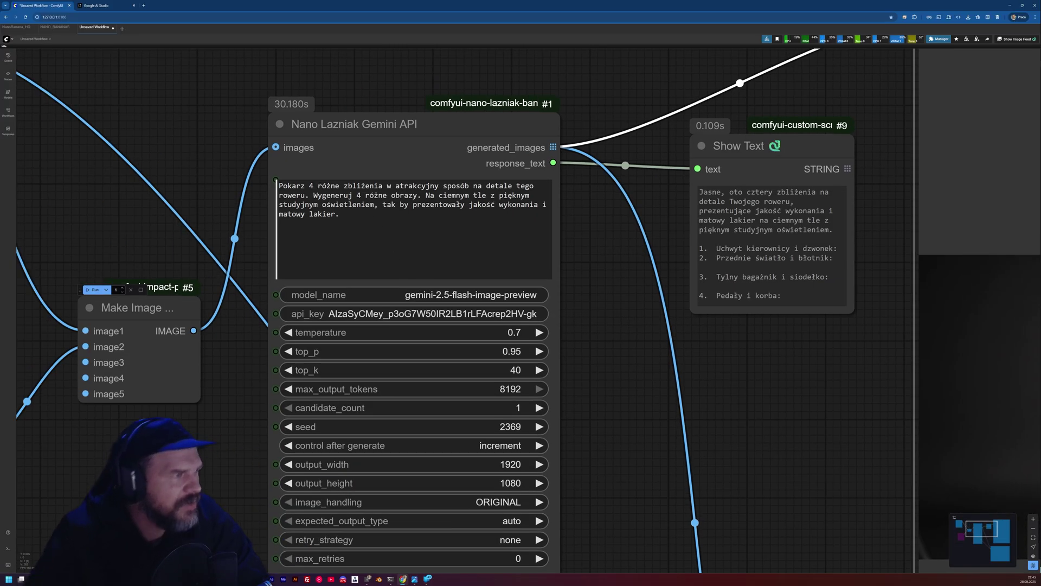
{"action": "left_click", "coordinate": [313, 185]}
{"action": "key", "text": "BackSpace"}
{"action": "type", "text": "10"}
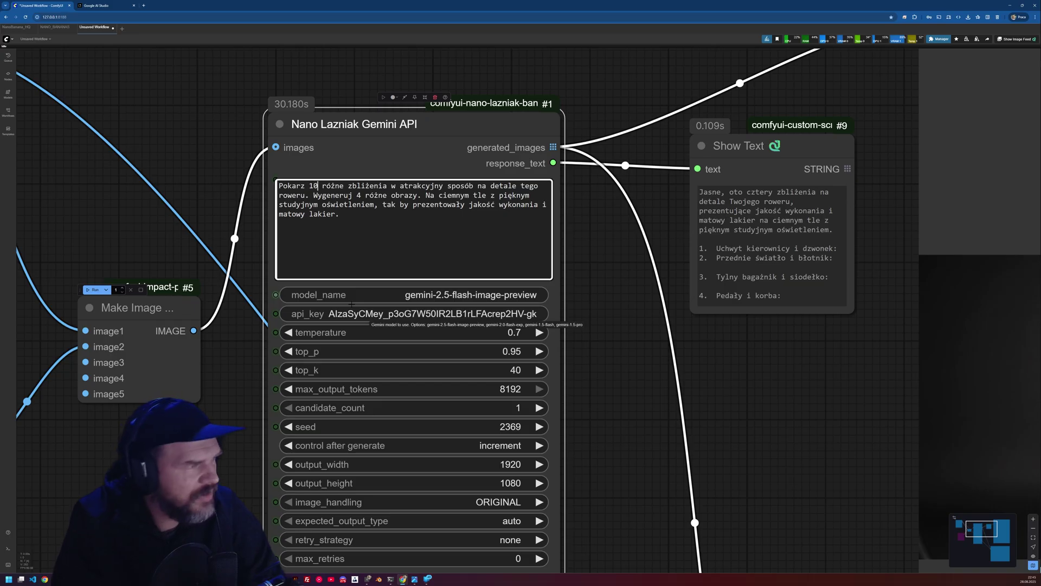
{"action": "key", "text": "BackSpace"}
{"action": "type", "text": "10"}
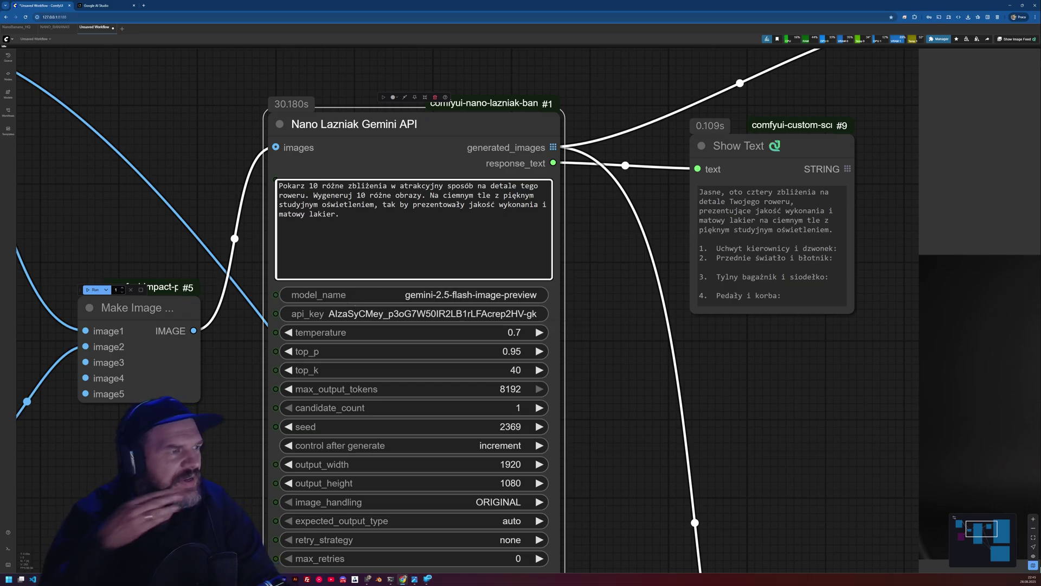
{"action": "double_click", "coordinate": [447, 195]}
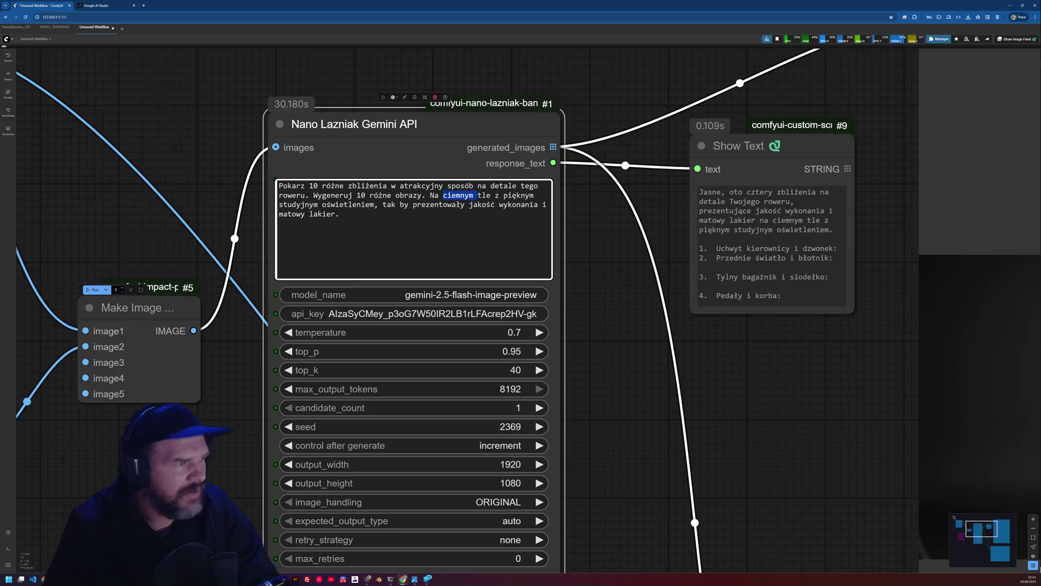
{"action": "key", "text": "BackSpace"}
{"action": "type", "text": "jasnym"}
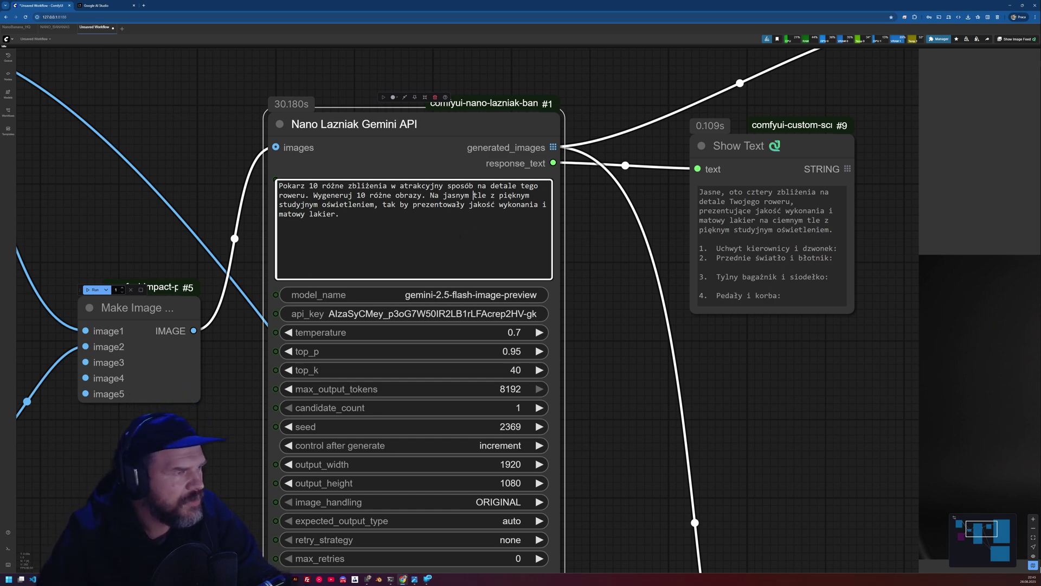
- Run the workflow with the ten-image prompt, and repeat the run to generate new sets of close-ups
{"action": "left_click", "coordinate": [93, 291]}
{"action": "scroll", "coordinate": [89, 177], "scroll_direction": "down", "scroll_amount": 10}
{"action": "scroll", "coordinate": [88, 177], "scroll_direction": "down", "scroll_amount": 1}
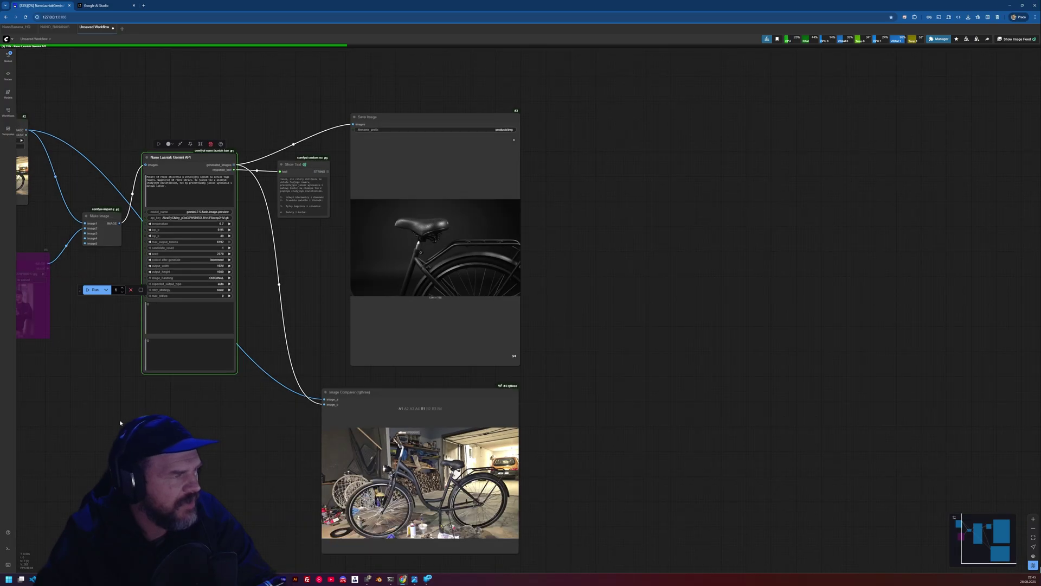
{"action": "left_click_drag", "start_coordinate": [117, 409], "coordinate": [300, 435]}
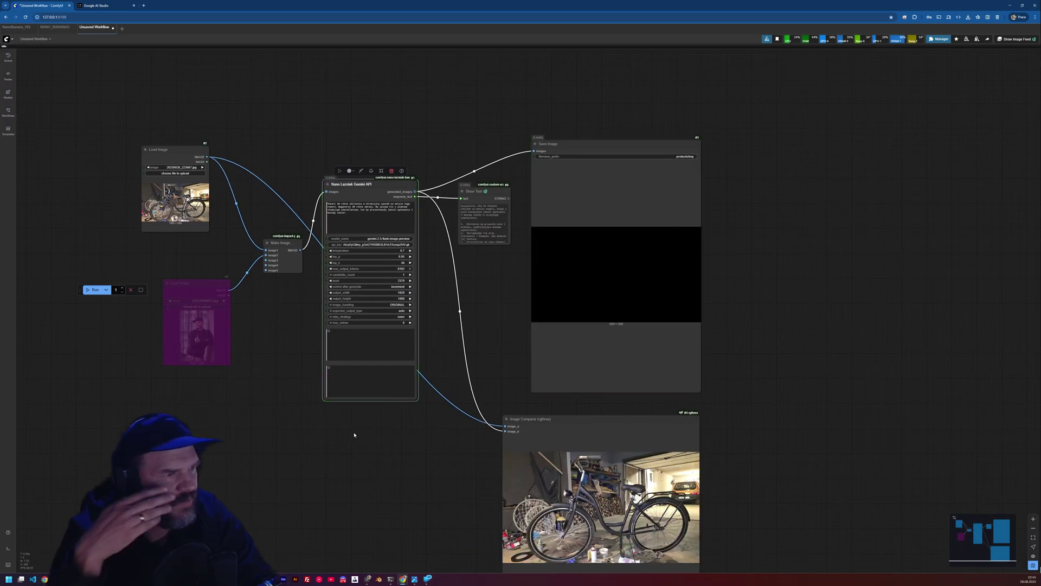
{"action": "left_click", "coordinate": [89, 291]}
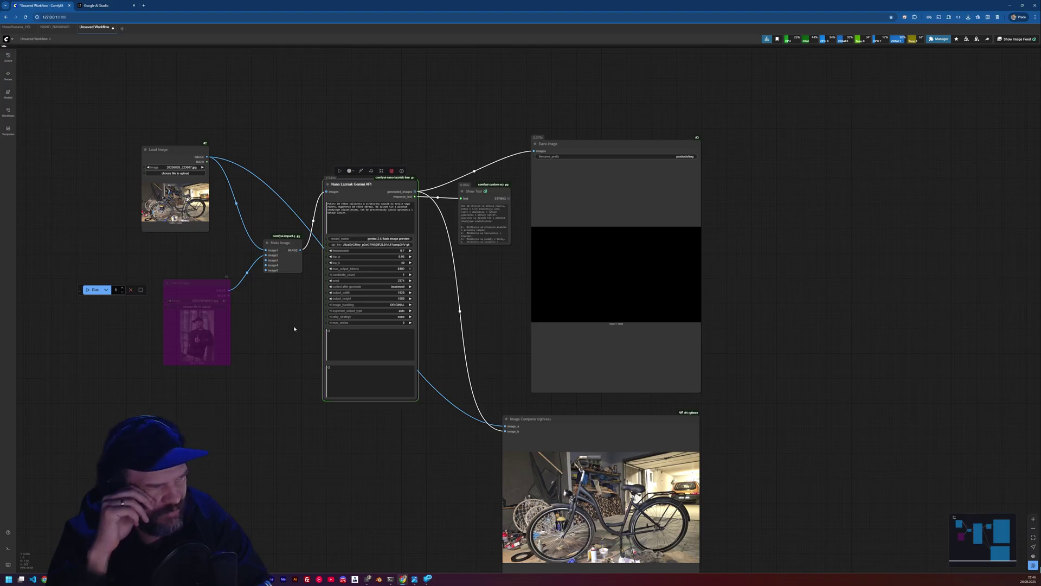
{"action": "scroll", "coordinate": [288, 321], "scroll_direction": "up", "scroll_amount": 8}
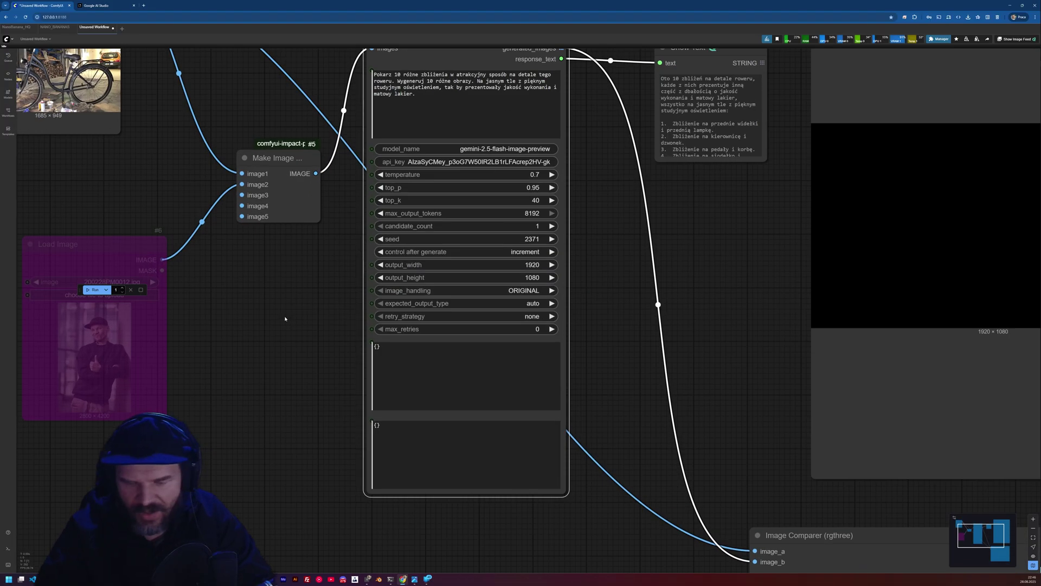
{"action": "key", "text": "ctrl+Return"}
{"action": "scroll", "coordinate": [112, 187], "scroll_direction": "down", "scroll_amount": 2}
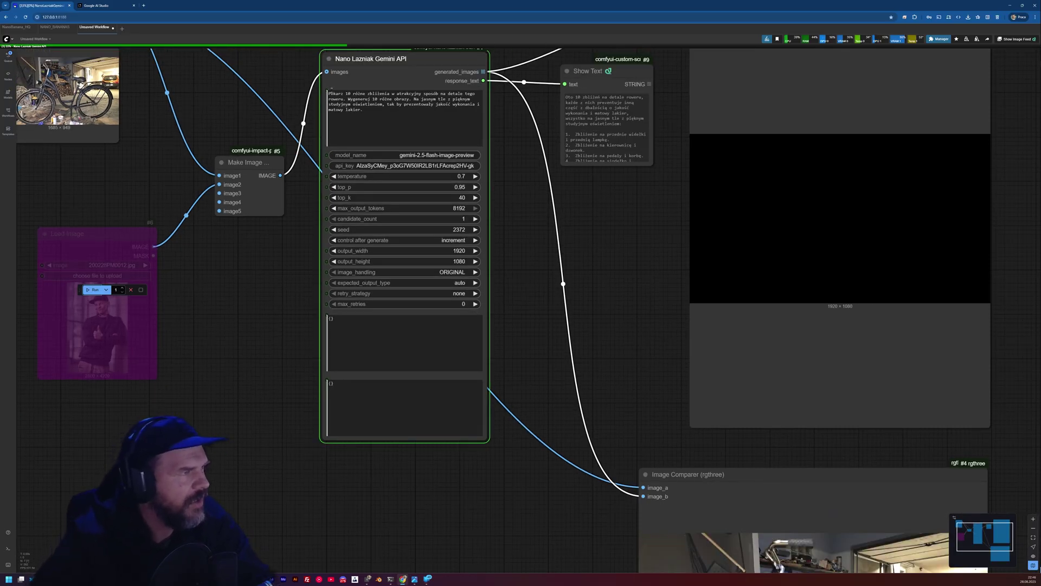
- Correct the spelling of the first word of the Gemini prompt to "Pokaż"
{"action": "left_click", "coordinate": [344, 93]}
{"action": "key", "text": "BackSpace"}
{"action": "key", "text": "BackSpace"}
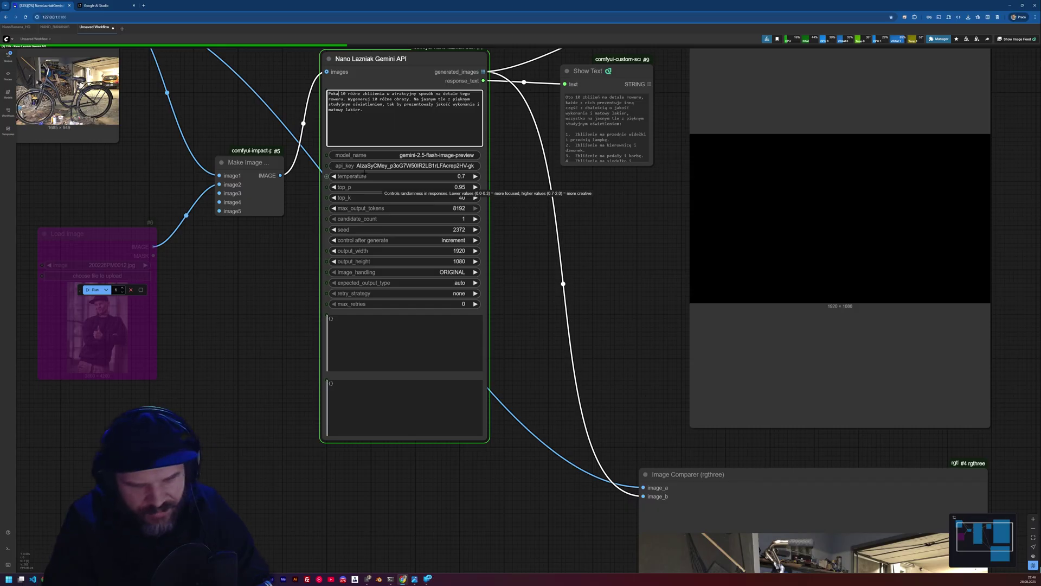
{"action": "type", "text": "ż"}
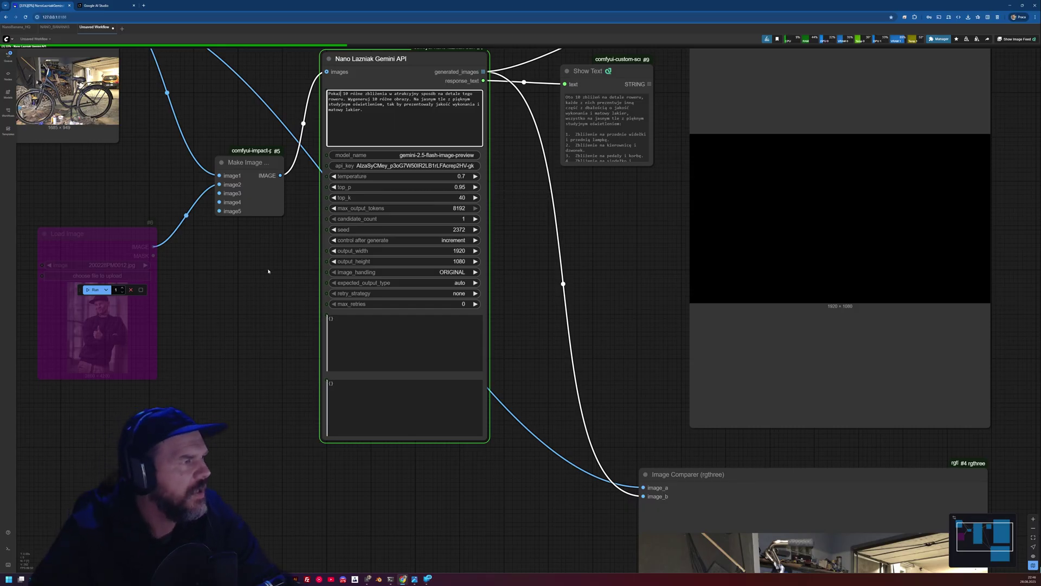
{"action": "left_click", "coordinate": [264, 276]}
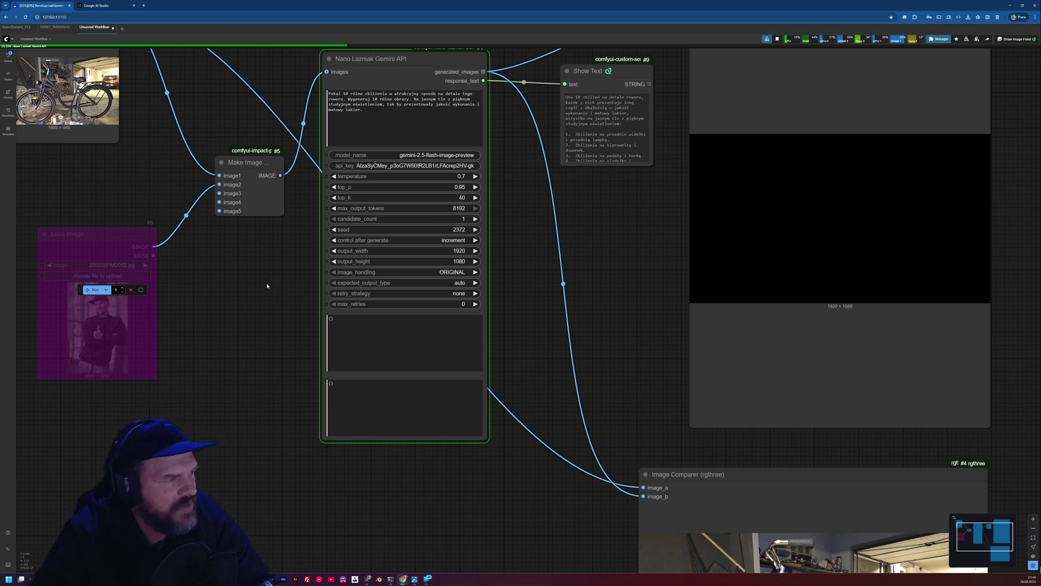
- Move the console window with the Gemini API log clear of the Gemini and Show Text nodes to follow the request
{"action": "left_click_drag", "start_coordinate": [267, 286], "coordinate": [243, 321]}
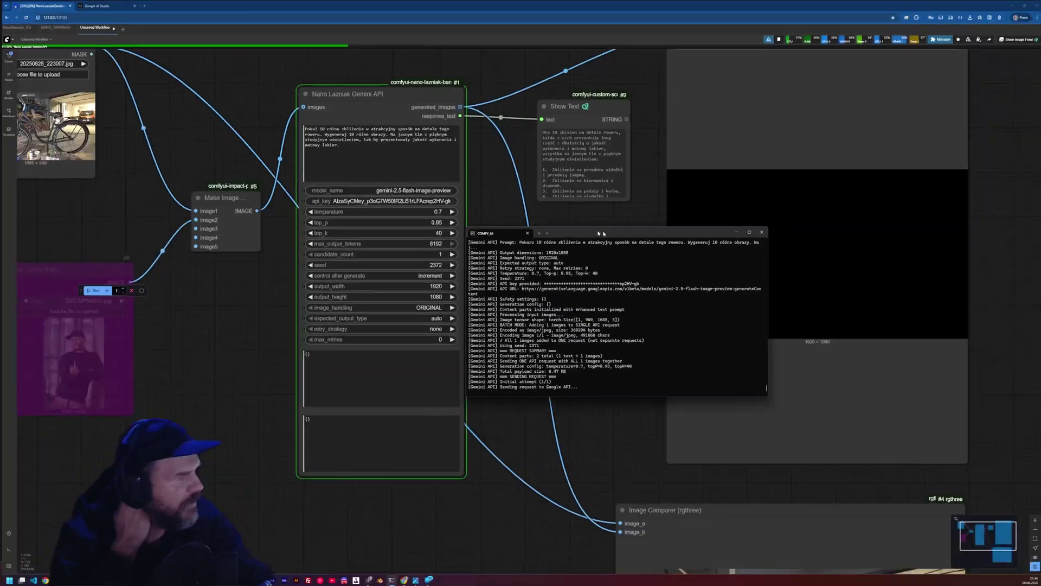
{"action": "left_click_drag", "start_coordinate": [603, 233], "coordinate": [800, 371]}
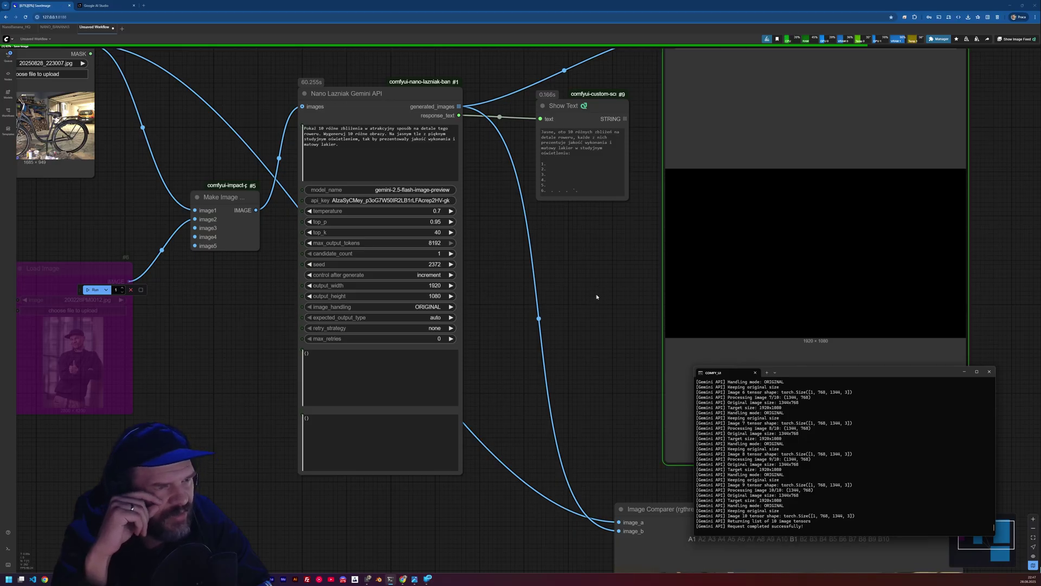
- Examine the light-background close-ups in the Save Image node, viewing the front lamp and front wheel shots individually
{"action": "left_click_drag", "start_coordinate": [613, 281], "coordinate": [564, 393]}
{"action": "left_click", "coordinate": [699, 201]}
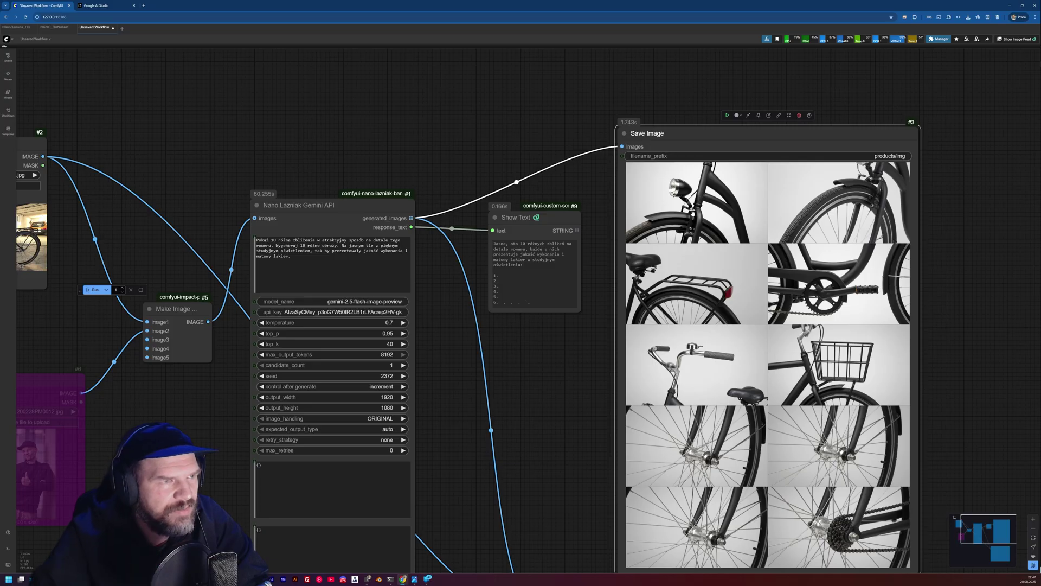
{"action": "left_click", "coordinate": [769, 218]}
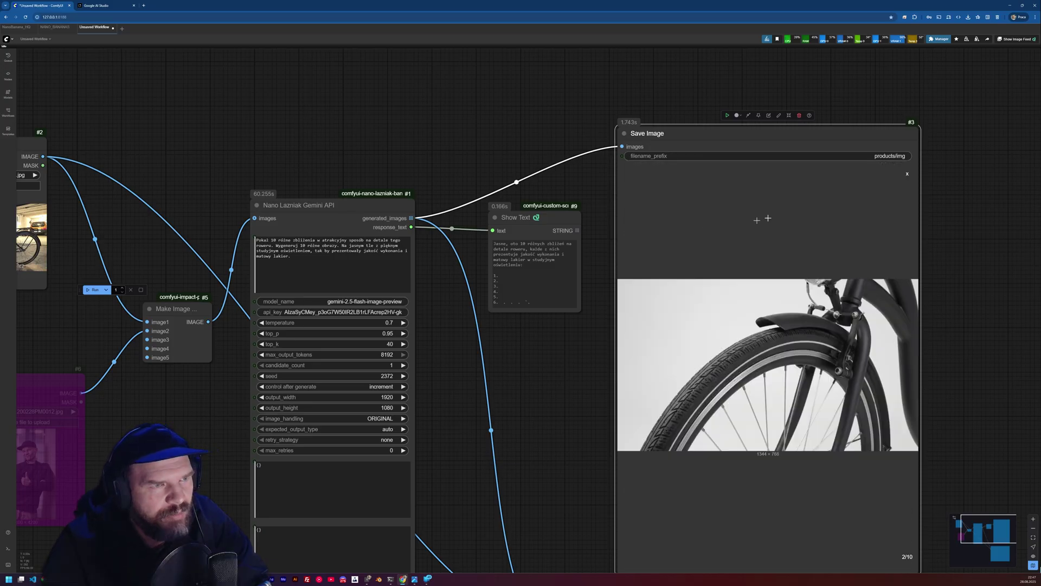
{"action": "key", "text": "Left"}
{"action": "scroll", "coordinate": [748, 474], "scroll_direction": "up", "scroll_amount": 3}
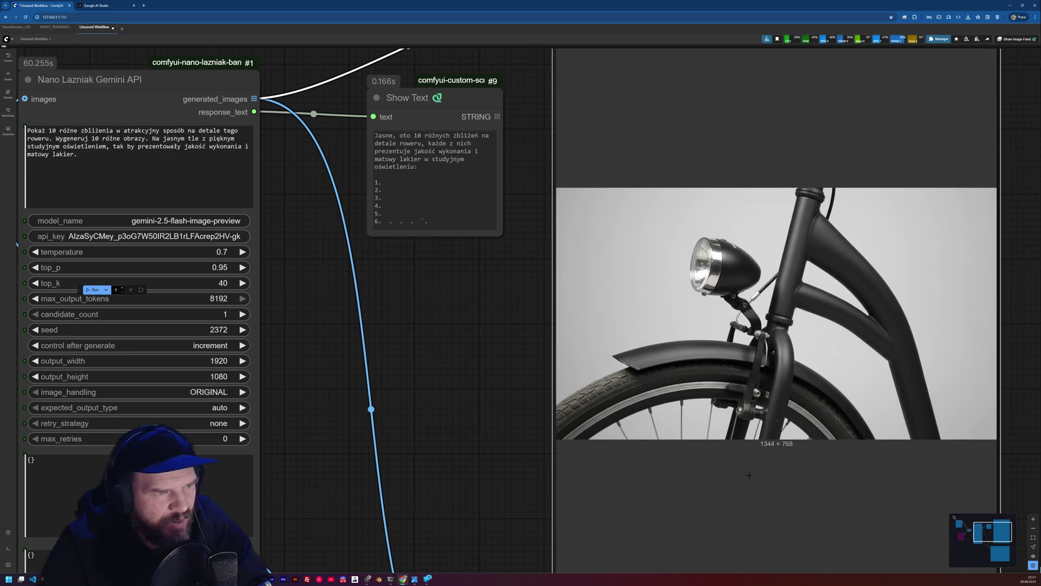
{"action": "key", "text": "Right"}
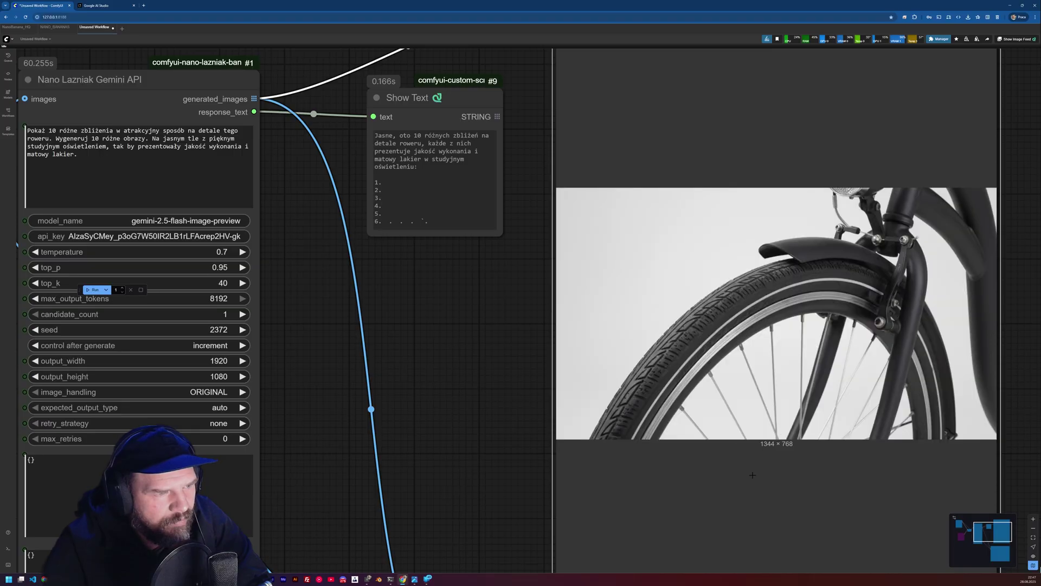
{"action": "left_click_drag", "start_coordinate": [523, 477], "coordinate": [452, 450]}
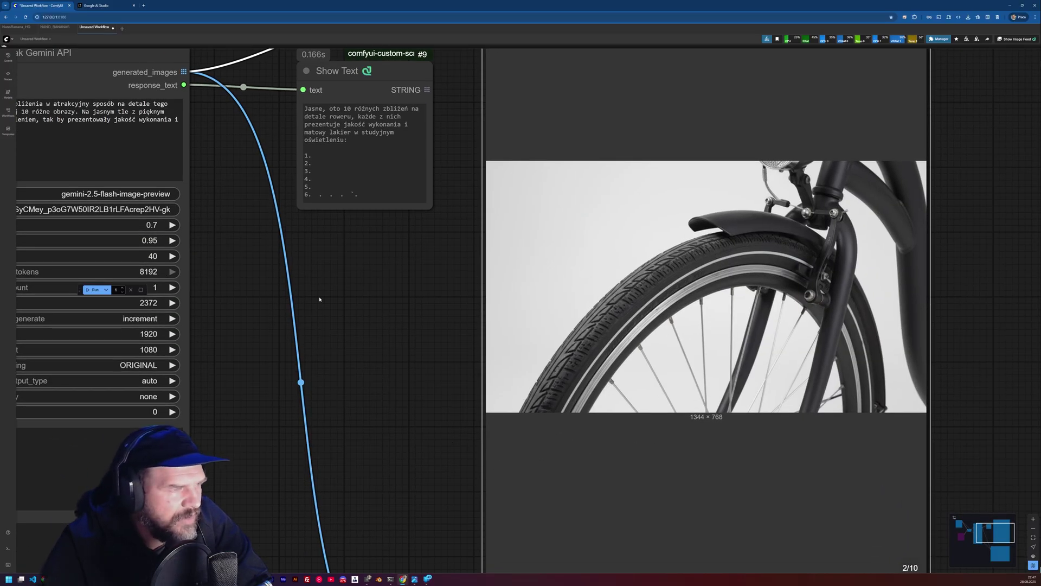
- Check the bicycle's details in the original garage photo against the light-background close-ups
{"action": "key", "text": "Escape"}
{"action": "scroll", "coordinate": [319, 298], "scroll_direction": "down", "scroll_amount": 5}
{"action": "left_click_drag", "start_coordinate": [319, 299], "coordinate": [537, 334]}
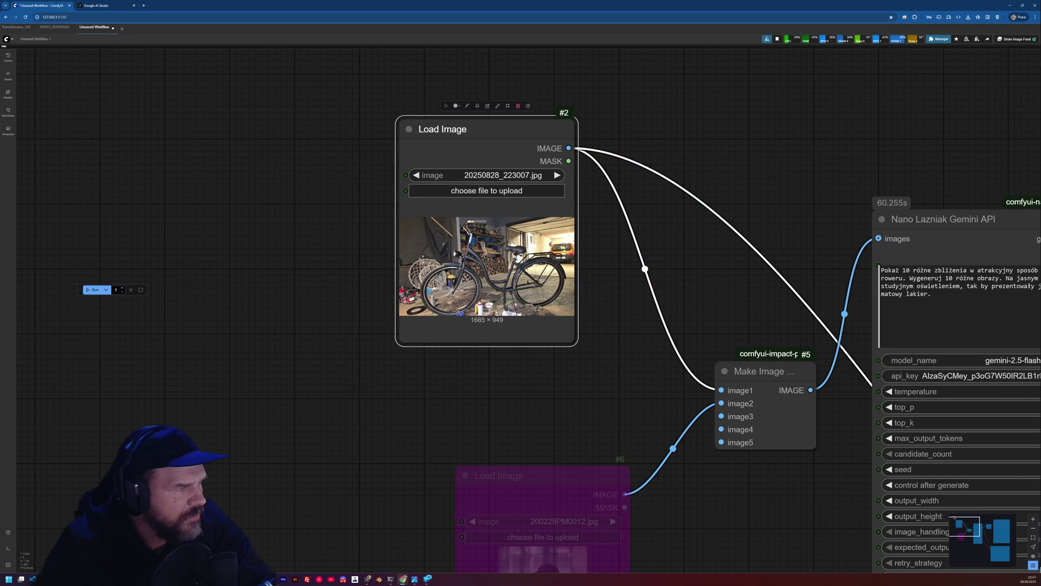
{"action": "scroll", "coordinate": [418, 281], "scroll_direction": "up", "scroll_amount": 10}
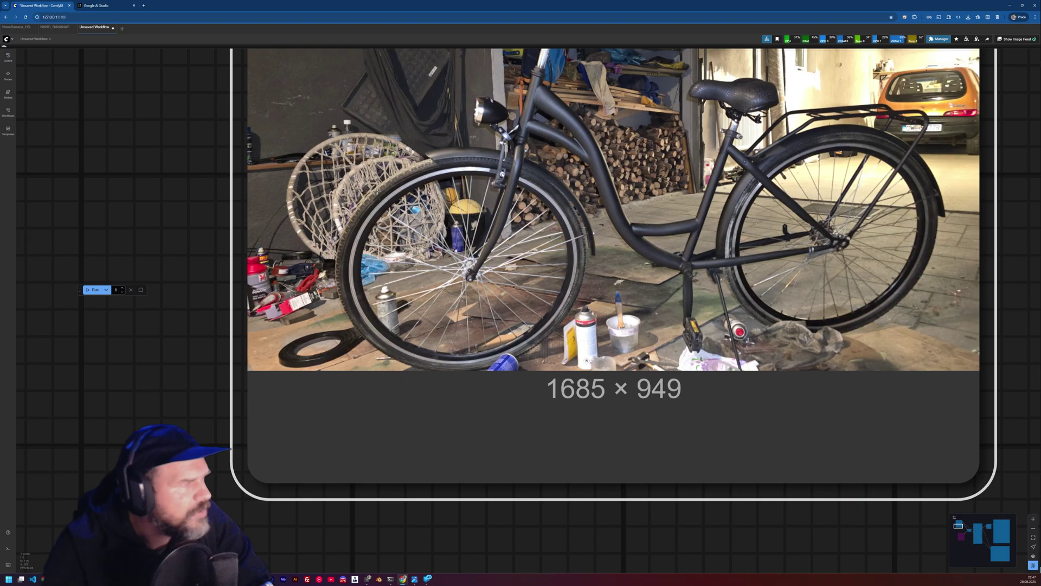
{"action": "scroll", "coordinate": [427, 358], "scroll_direction": "down", "scroll_amount": 10}
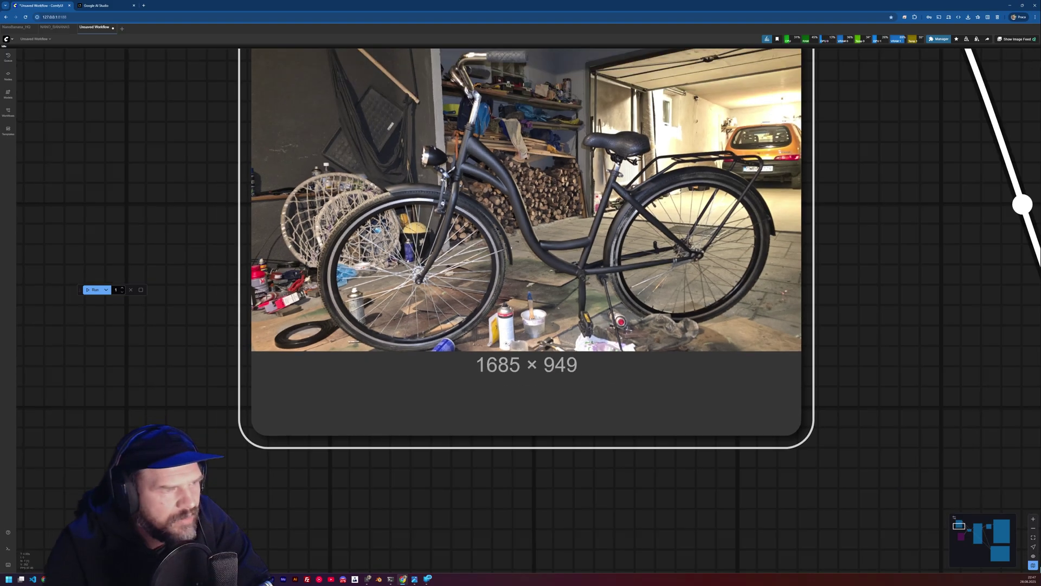
- Compare the front wheel, fender and fork in the light-background close-up with the same parts in the original garage photo
{"action": "scroll", "coordinate": [999, 421], "scroll_direction": "up", "scroll_amount": 10}
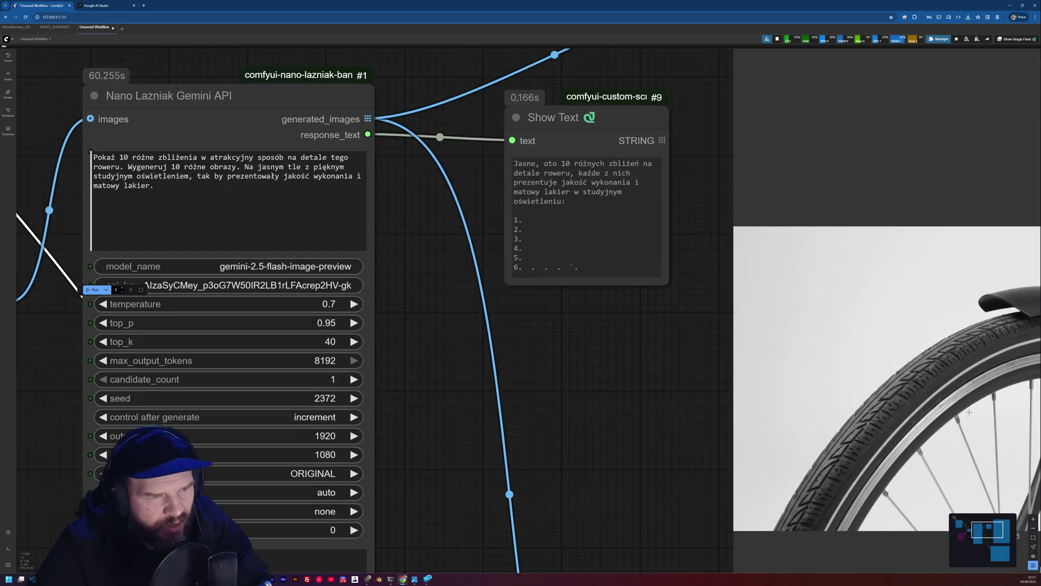
{"action": "scroll", "coordinate": [782, 403], "scroll_direction": "down", "scroll_amount": 6}
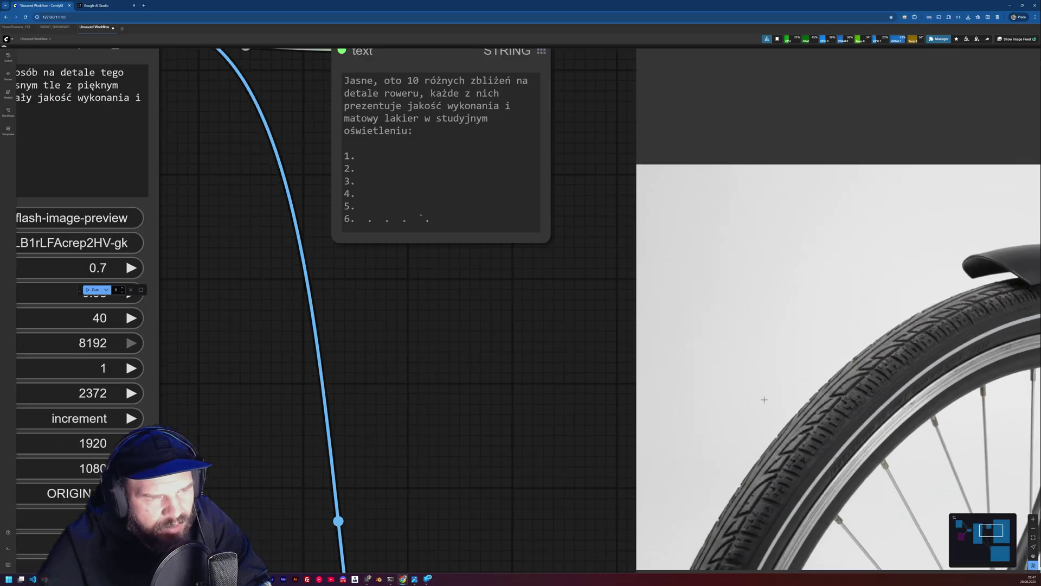
{"action": "scroll", "coordinate": [851, 419], "scroll_direction": "up", "scroll_amount": 5}
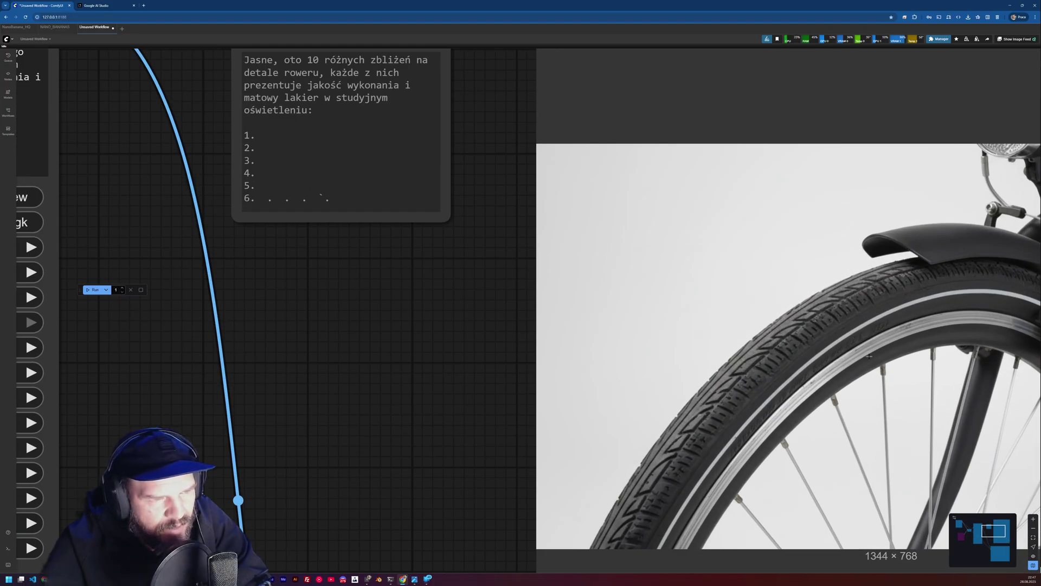
{"action": "scroll", "coordinate": [871, 358], "scroll_direction": "down", "scroll_amount": 8}
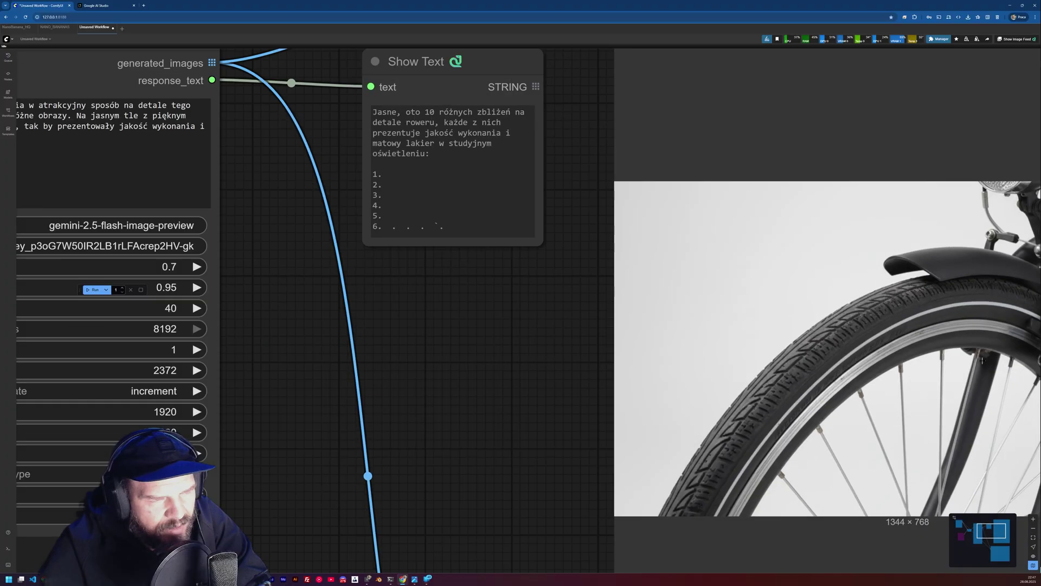
{"action": "scroll", "coordinate": [497, 307], "scroll_direction": "up", "scroll_amount": 5}
{"action": "scroll", "coordinate": [497, 307], "scroll_direction": "up", "scroll_amount": 10}
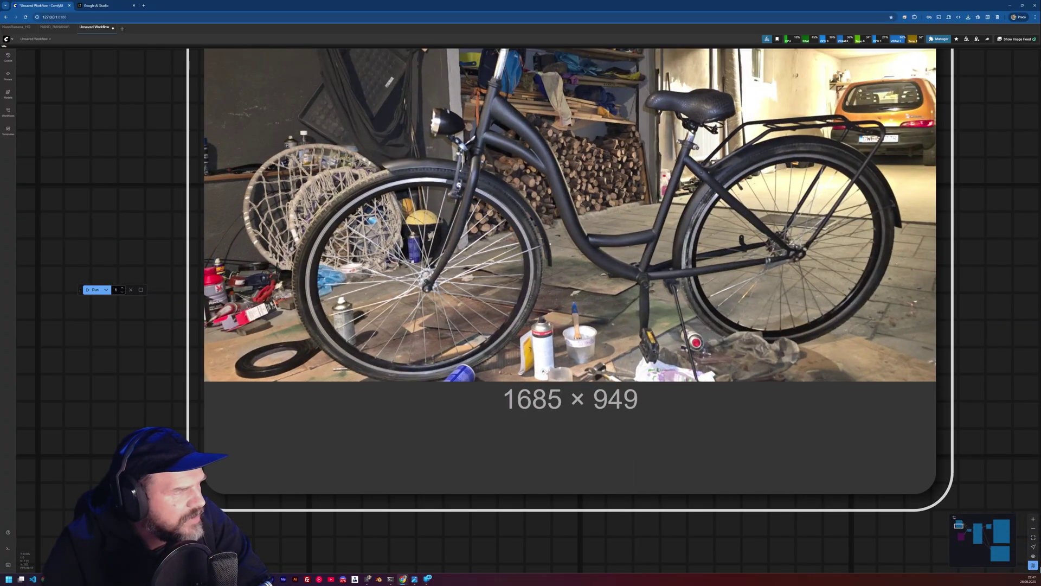
{"action": "scroll", "coordinate": [294, 210], "scroll_direction": "down", "scroll_amount": 20}
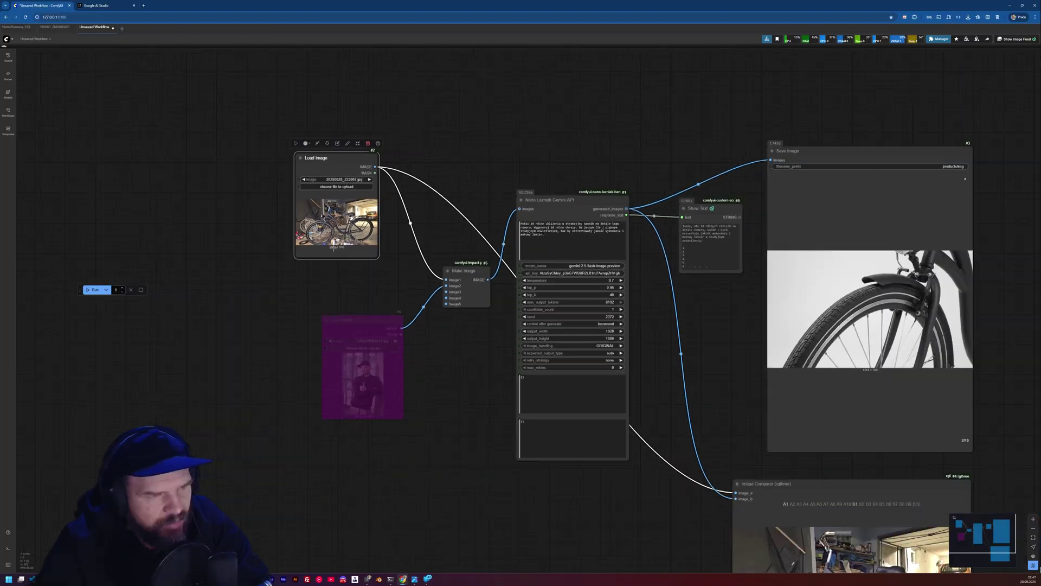
{"action": "scroll", "coordinate": [787, 287], "scroll_direction": "down", "scroll_amount": 2}
{"action": "scroll", "coordinate": [787, 287], "scroll_direction": "up", "scroll_amount": 6}
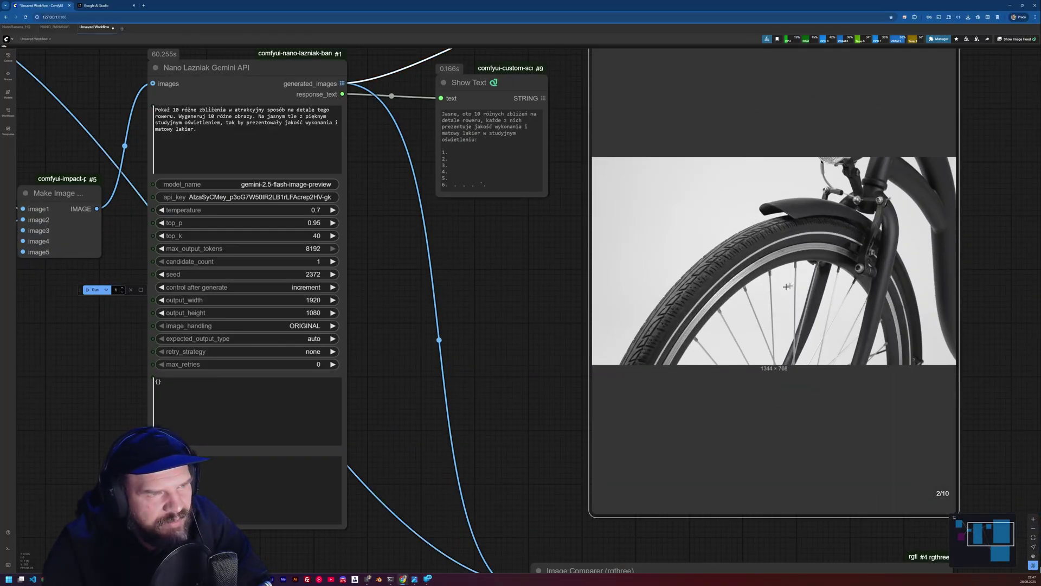
- Review all ten light-background close-ups one by one in the Save Image node, including the crankset, basket, hub, rear rack, cassette and handlebar shots
{"action": "left_click", "coordinate": [763, 320]}
{"action": "left_click", "coordinate": [771, 323]}
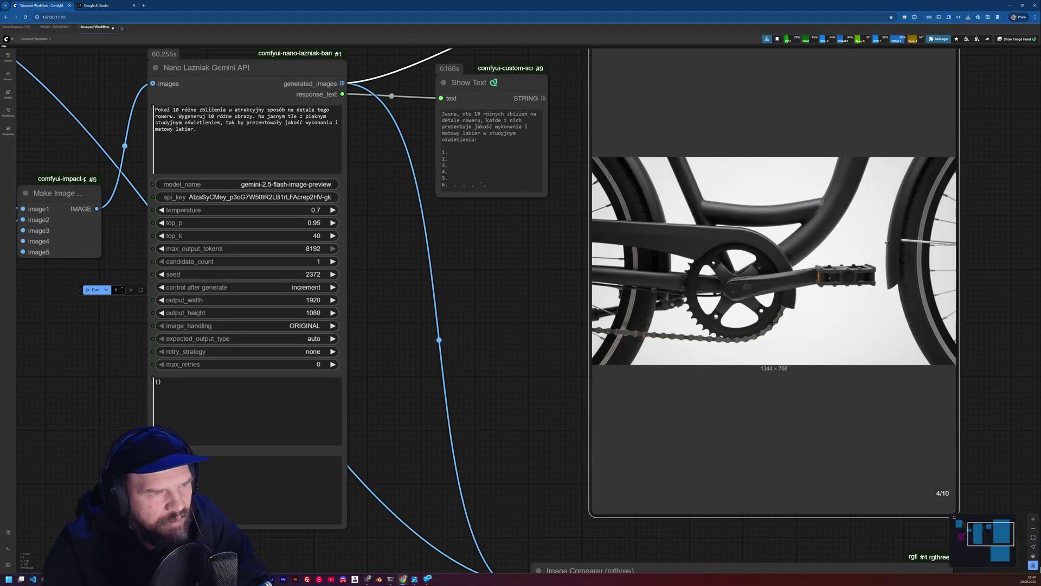
{"action": "left_click", "coordinate": [770, 325]}
{"action": "left_click", "coordinate": [769, 328]}
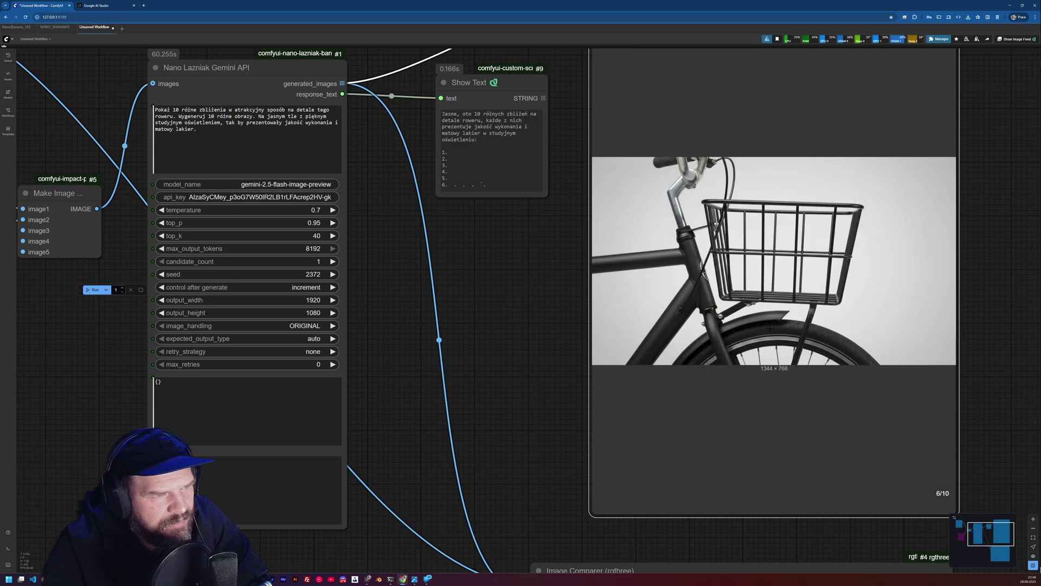
{"action": "left_click", "coordinate": [770, 328]}
{"action": "left_click", "coordinate": [770, 328]}
{"action": "left_click", "coordinate": [770, 328]}
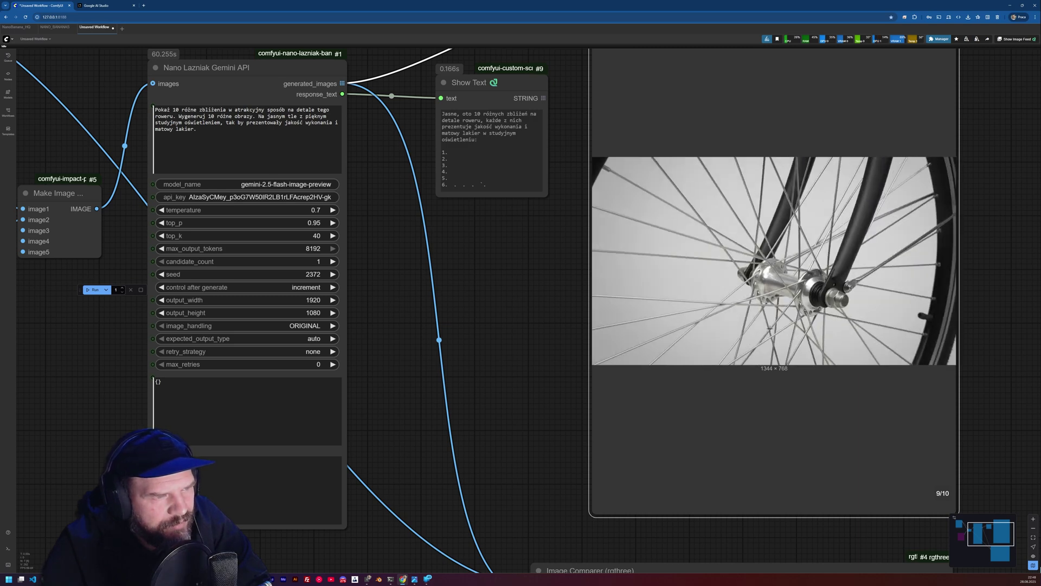
{"action": "left_click", "coordinate": [770, 328]}
{"action": "left_click", "coordinate": [770, 328]}
{"action": "left_click", "coordinate": [770, 328]}
{"action": "left_click", "coordinate": [770, 328]}
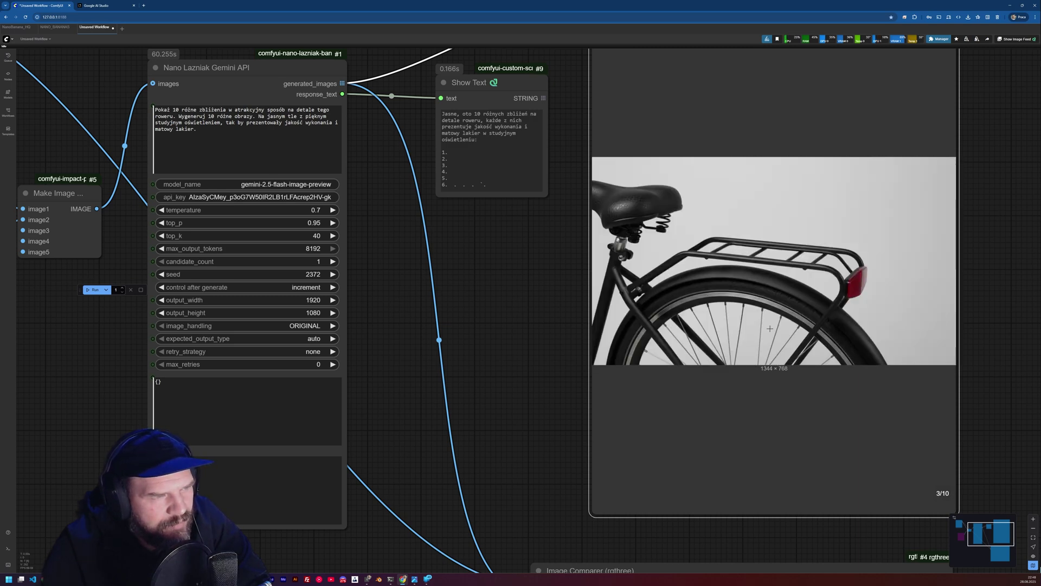
{"action": "left_click", "coordinate": [770, 328]}
{"action": "left_click", "coordinate": [770, 328]}
{"action": "left_click", "coordinate": [770, 328]}
{"action": "left_click", "coordinate": [770, 328]}
{"action": "left_click", "coordinate": [769, 328]}
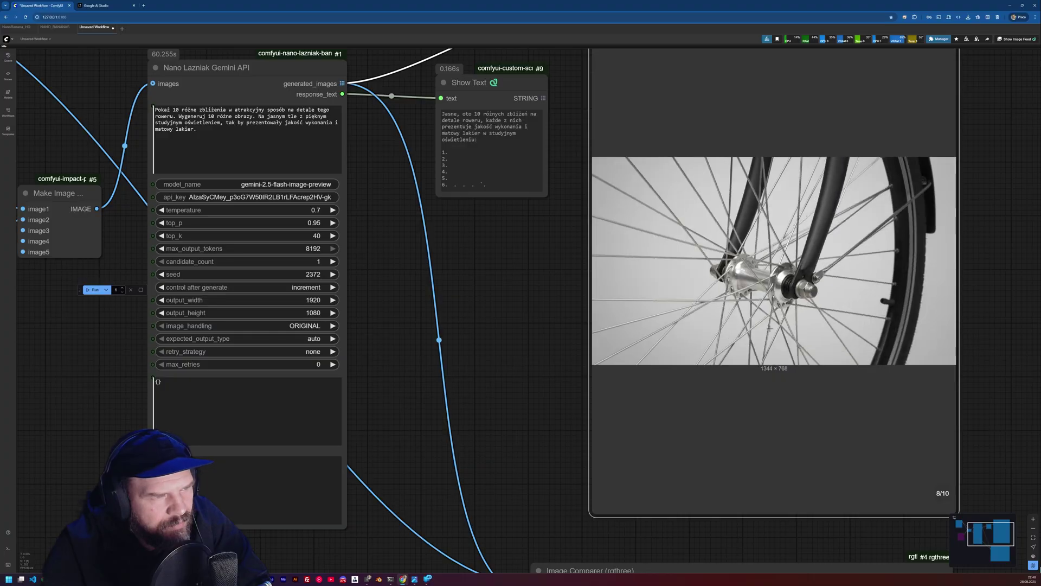
{"action": "left_click", "coordinate": [770, 328]}
{"action": "left_click", "coordinate": [769, 328]}
{"action": "left_click", "coordinate": [770, 329]}
{"action": "left_click", "coordinate": [769, 328]}
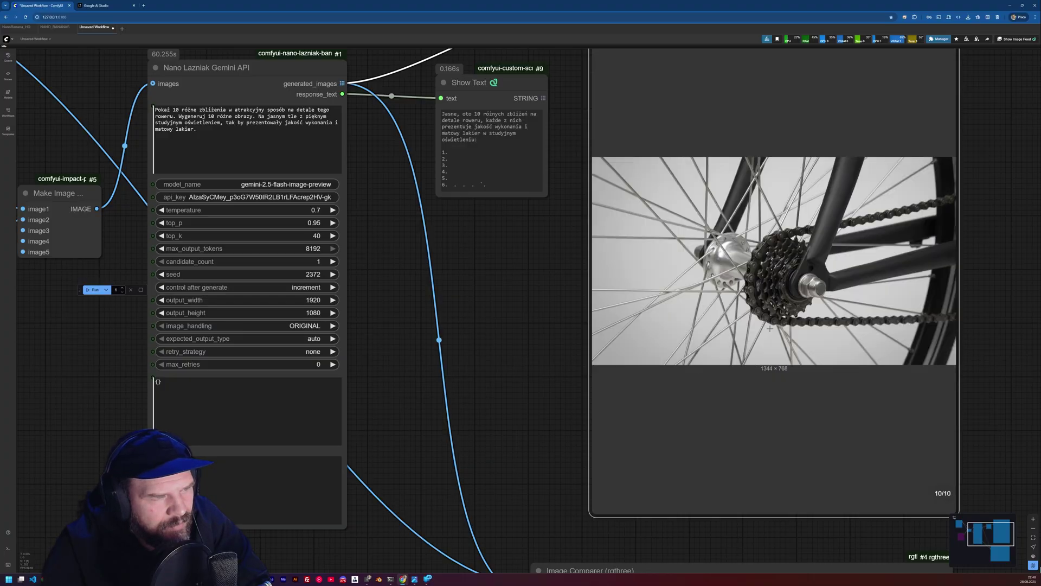
{"action": "left_click", "coordinate": [776, 326]}
{"action": "left_click", "coordinate": [776, 324]}
{"action": "left_click", "coordinate": [777, 324]}
{"action": "left_click", "coordinate": [778, 322]}
{"action": "left_click", "coordinate": [779, 322]}
{"action": "left_click", "coordinate": [768, 324]}
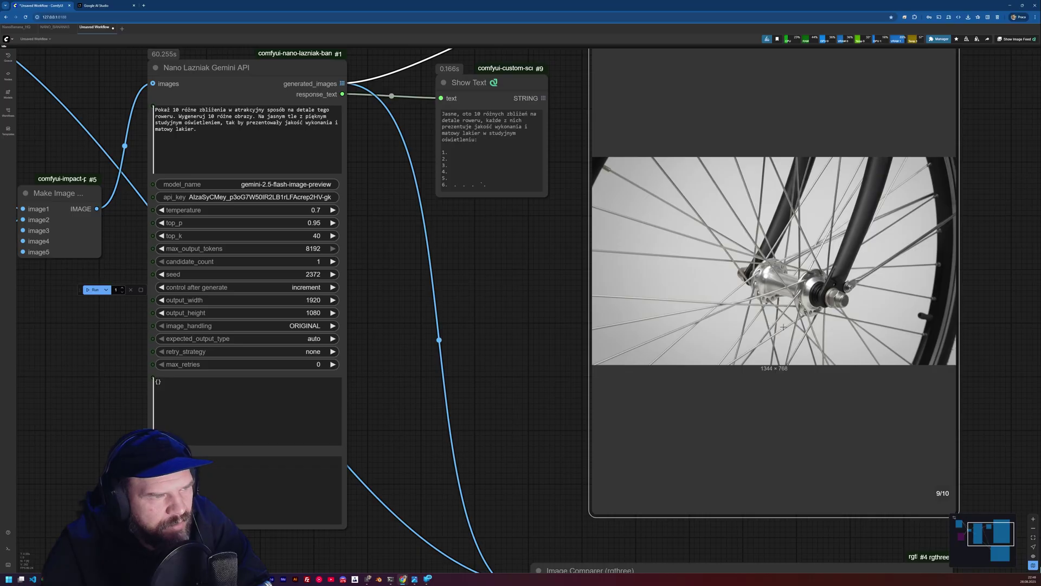
{"action": "left_click", "coordinate": [783, 327]}
{"action": "left_click", "coordinate": [783, 327]}
{"action": "left_click", "coordinate": [784, 327]}
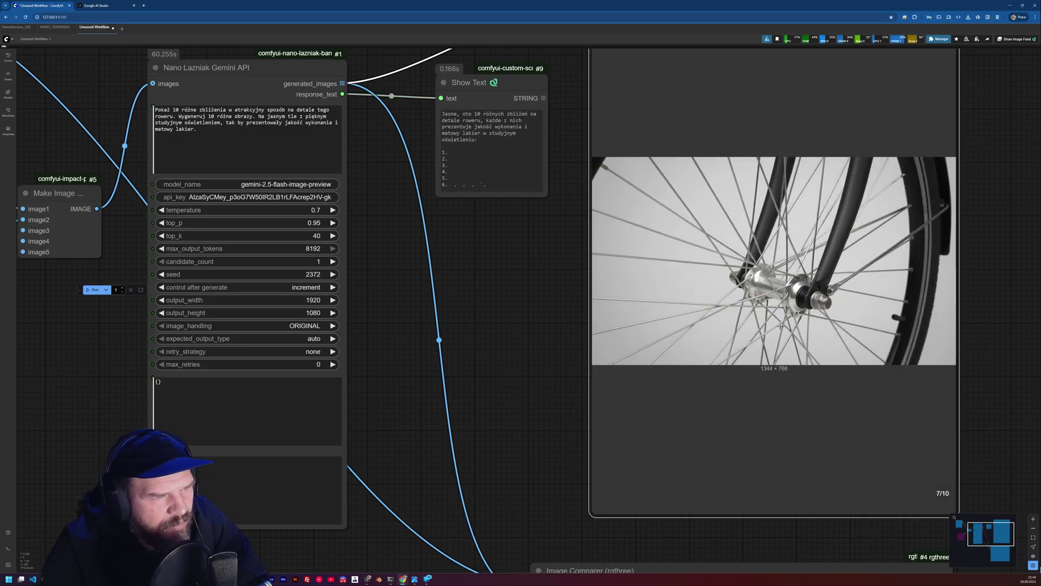
{"action": "left_click", "coordinate": [784, 327]}
{"action": "left_click", "coordinate": [783, 327]}
{"action": "left_click", "coordinate": [758, 324]}
{"action": "left_click", "coordinate": [758, 325]}
{"action": "left_click", "coordinate": [757, 325]}
{"action": "left_click", "coordinate": [757, 325]}
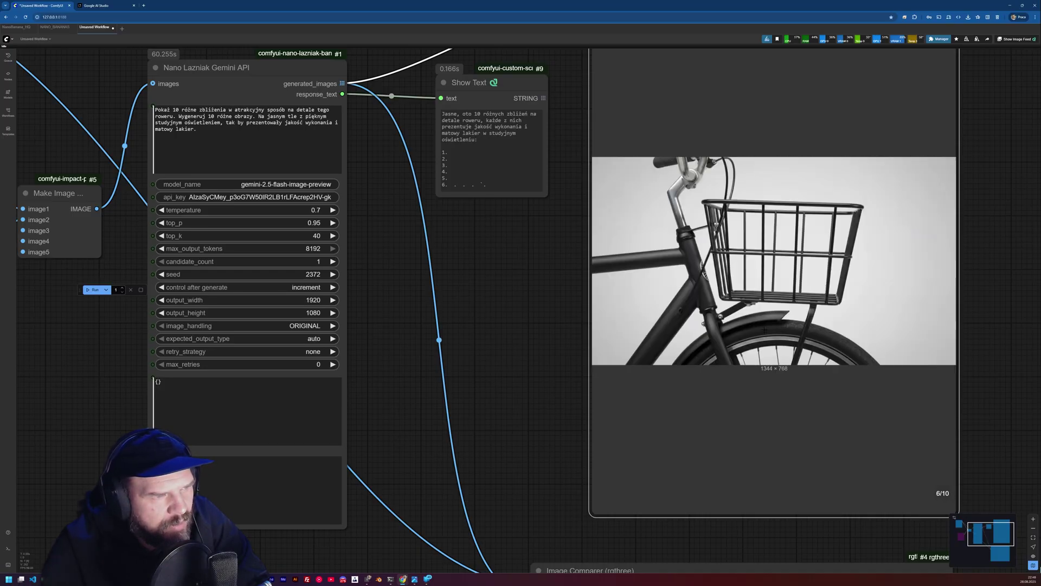
{"action": "left_click", "coordinate": [757, 325]}
{"action": "left_click", "coordinate": [757, 325]}
{"action": "left_click", "coordinate": [757, 325]}
{"action": "left_click", "coordinate": [758, 324]}
{"action": "left_click", "coordinate": [757, 325]}
{"action": "left_click", "coordinate": [757, 325]}
{"action": "left_click", "coordinate": [757, 325]}
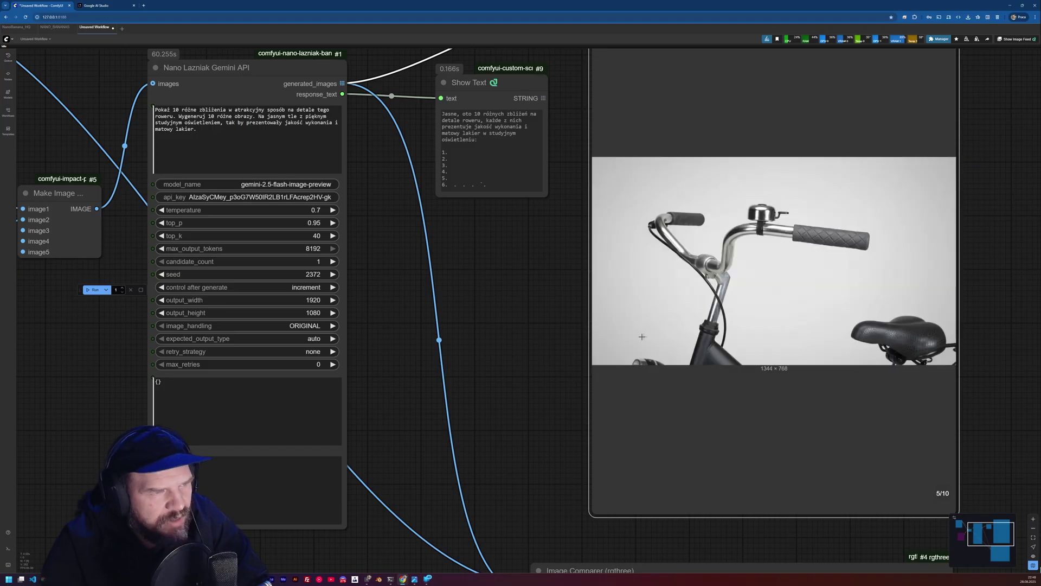
{"action": "left_click", "coordinate": [758, 325]}
{"action": "left_click", "coordinate": [757, 325]}
{"action": "left_click", "coordinate": [757, 325]}
{"action": "left_click", "coordinate": [757, 325]}
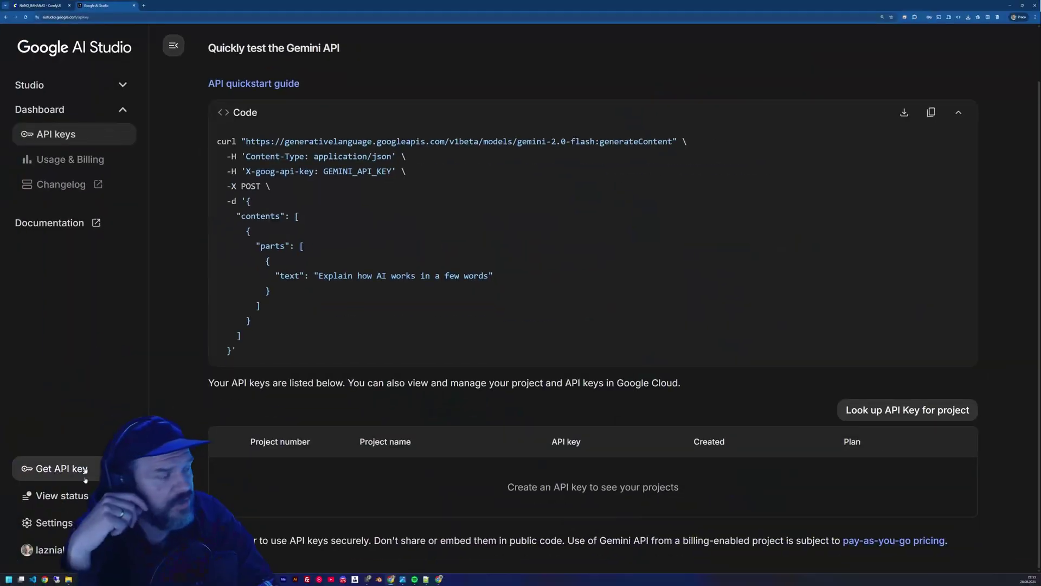
- Switch to File Explorer and open ComfyUI's custom_nodes folder, followed by the python_embeded folder in ComfyUI_windows_portable
{"action": "key", "text": "alt+Tab"}
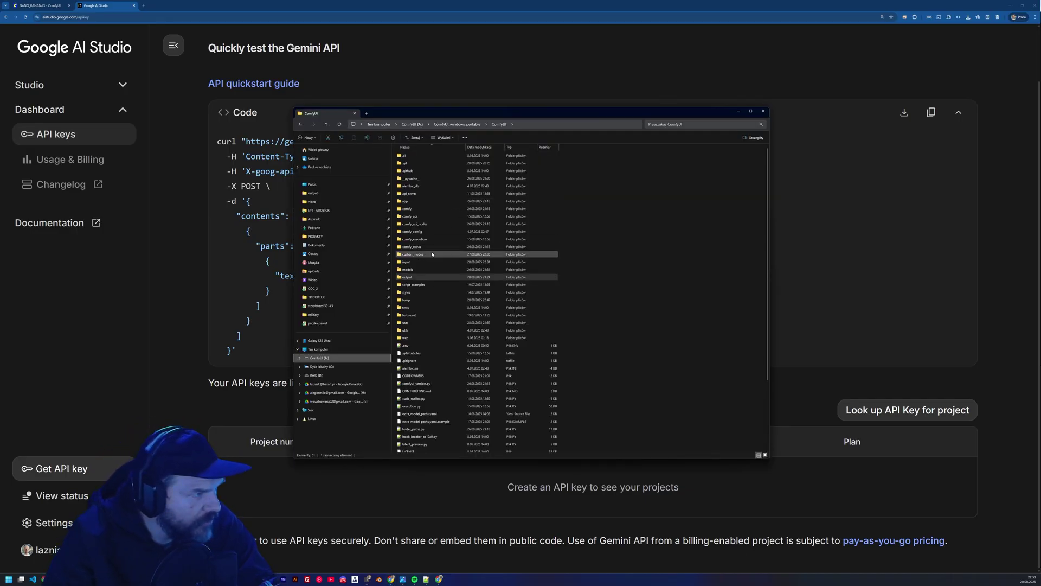
{"action": "double_click", "coordinate": [428, 255]}
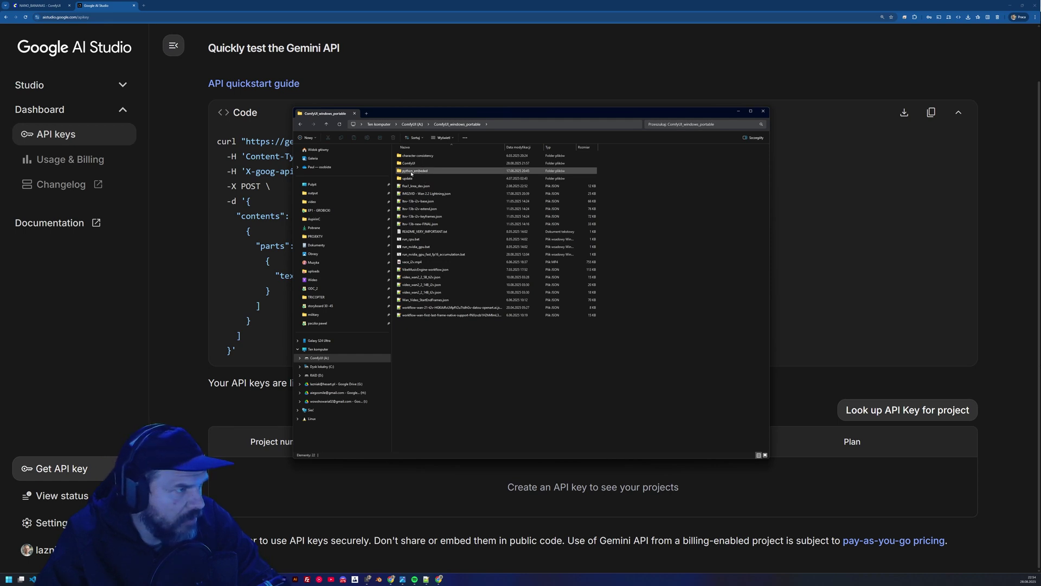
{"action": "double_click", "coordinate": [412, 172]}
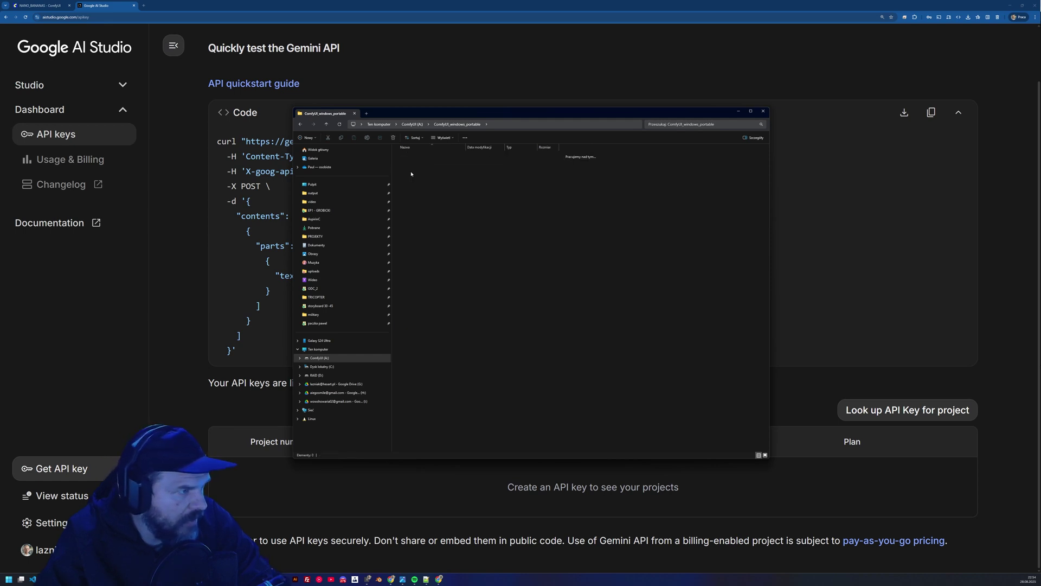
{"action": "left_click", "coordinate": [583, 124]}
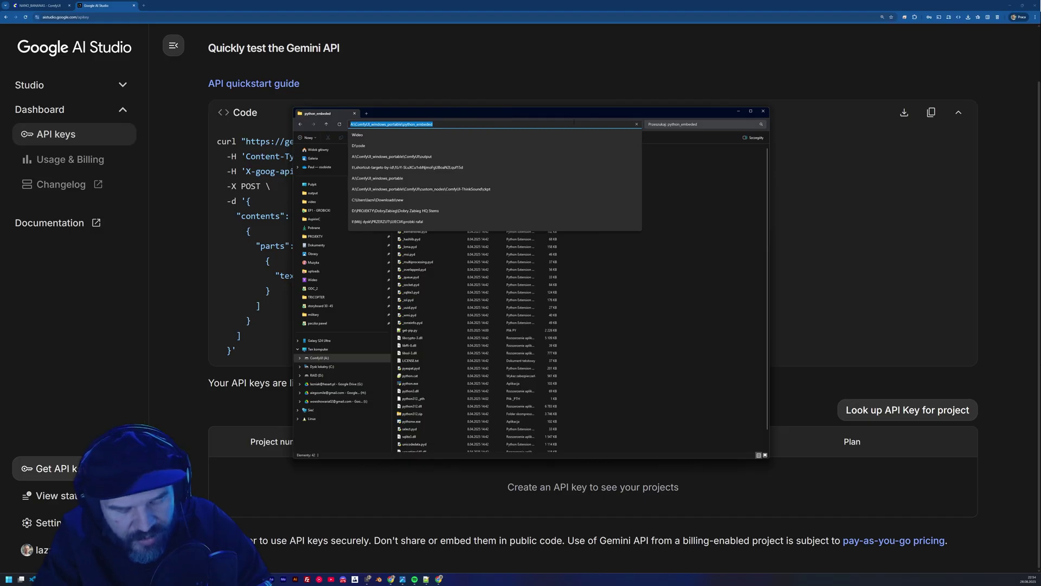
{"action": "key", "text": "Escape"}
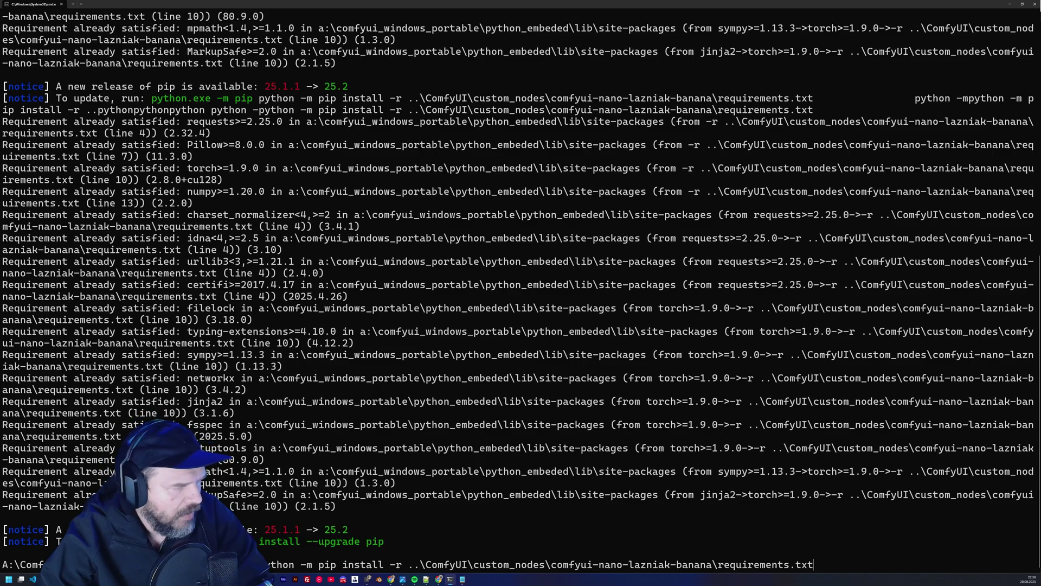
- Copy the console command python -m pip install -r ..\ComfyUI\custom_nodes\comfyui-nano-lazniak-banana\requirements.txt
{"action": "left_click_drag", "start_coordinate": [263, 565], "coordinate": [793, 567]}
{"action": "key", "text": "ctrl+c"}
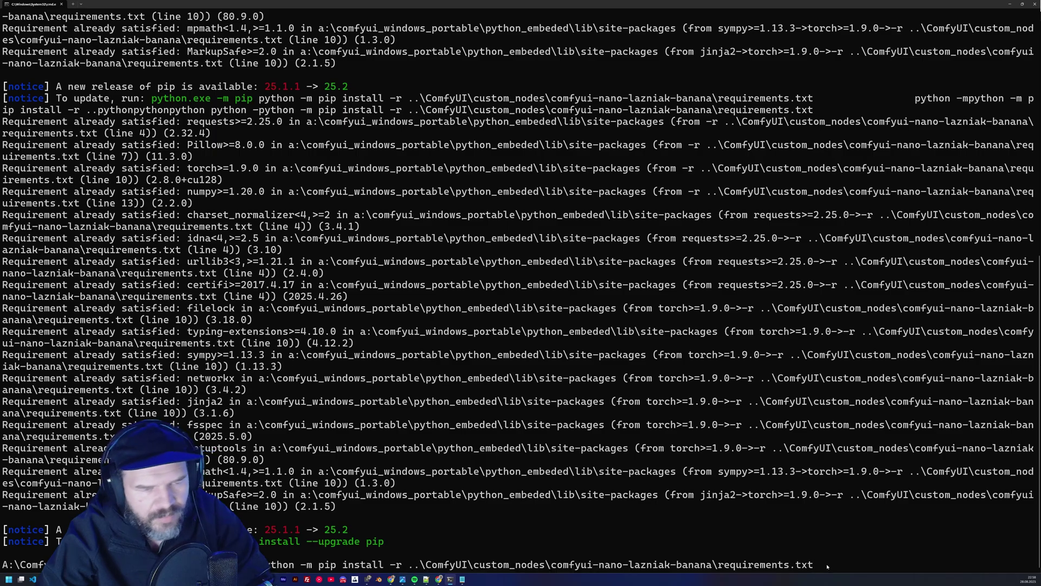